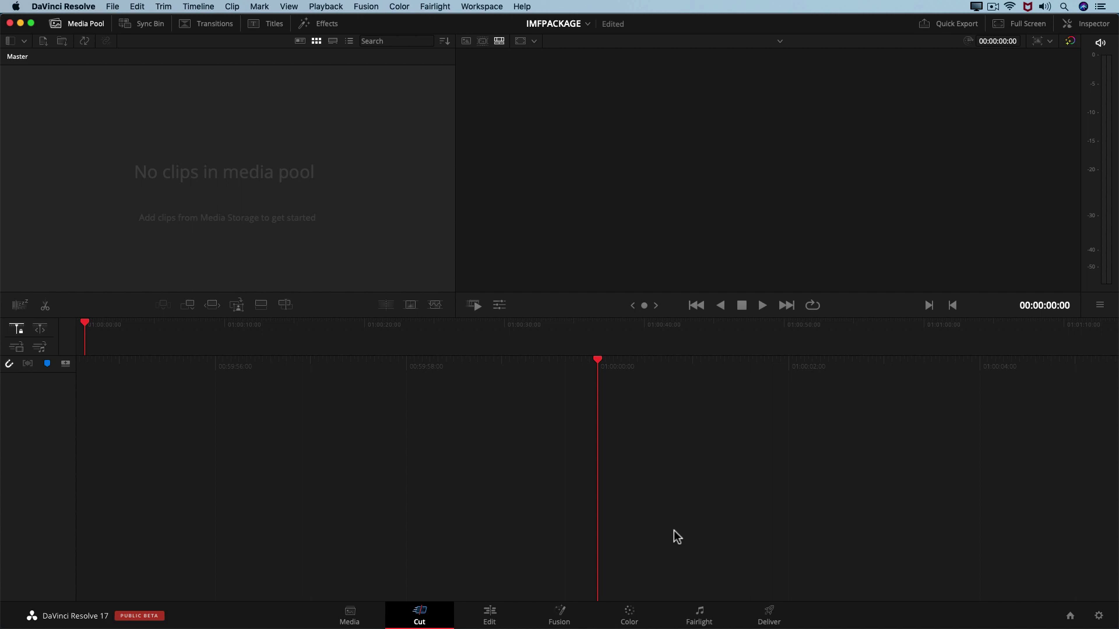
# Open the project settings and set the timeline resolution to 3840 x 2160 Ultra HD
pyautogui.click(112, 6)
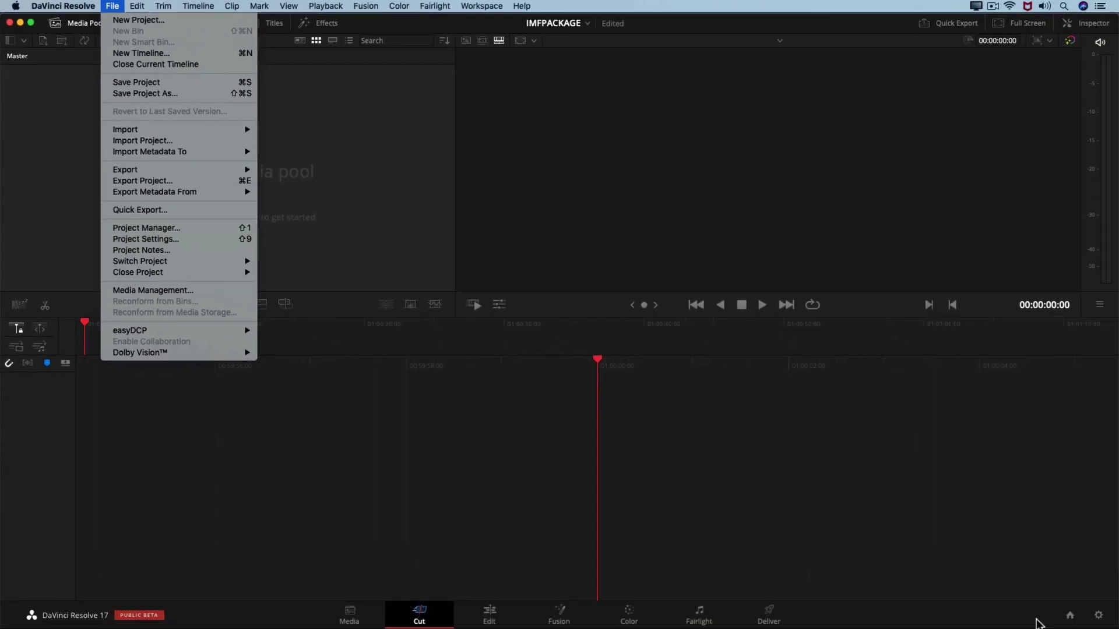
pyautogui.click(1037, 622)
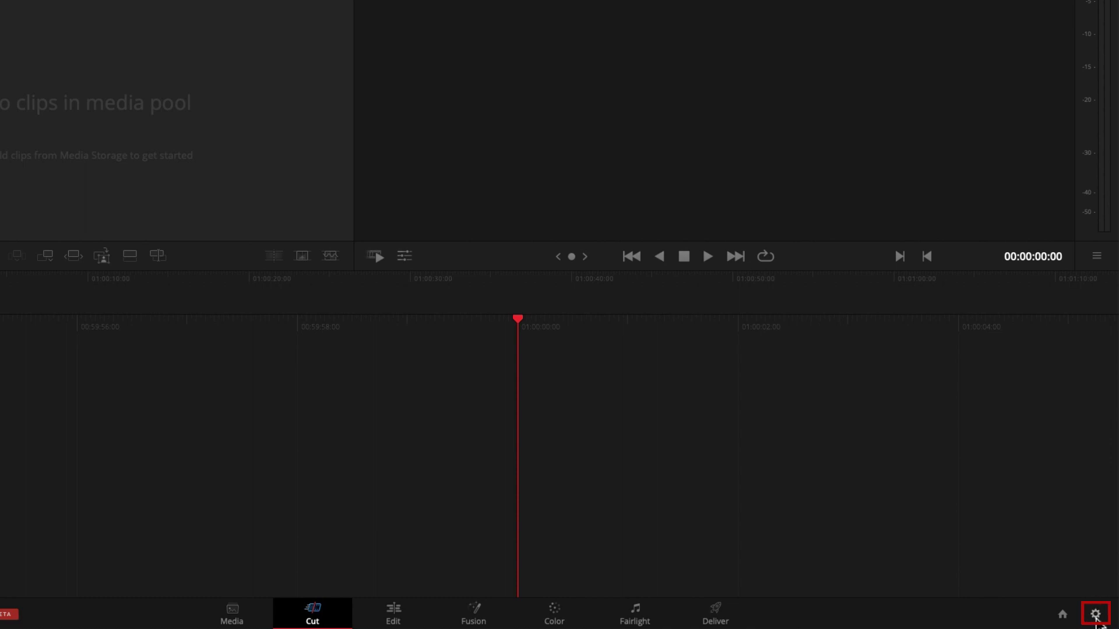
pyautogui.click(1095, 615)
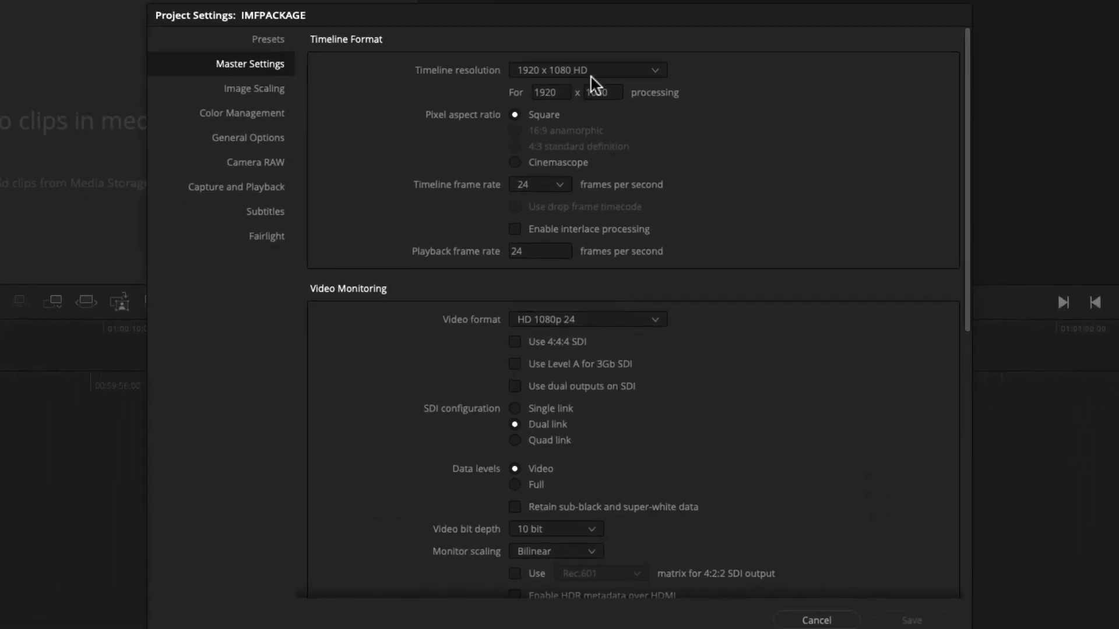
pyautogui.click(653, 76)
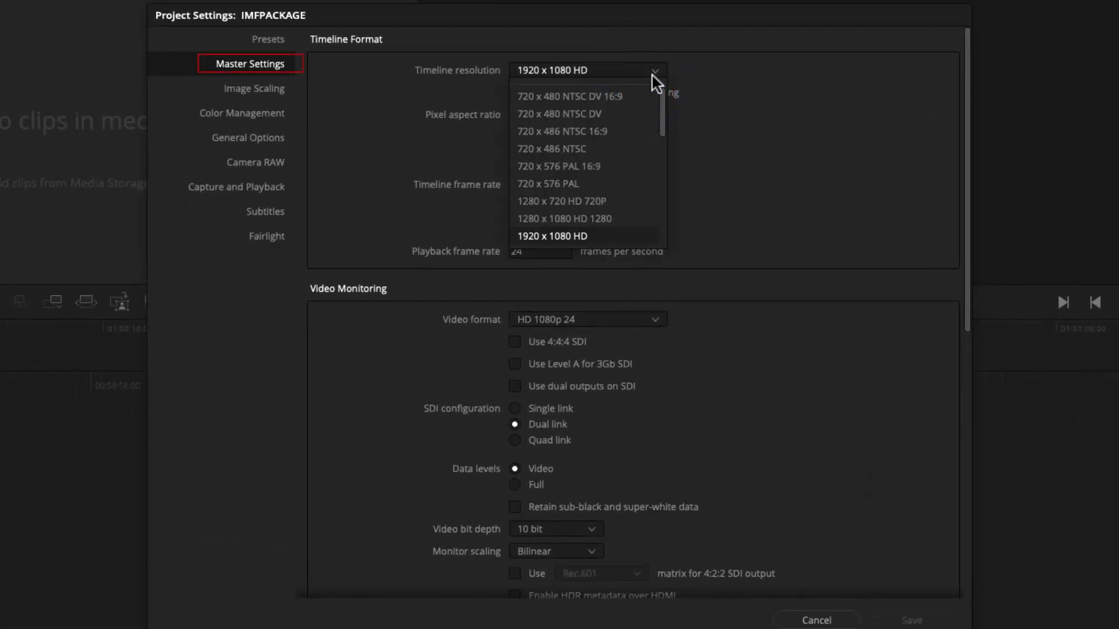
pyautogui.scroll(-3, 644, 137)
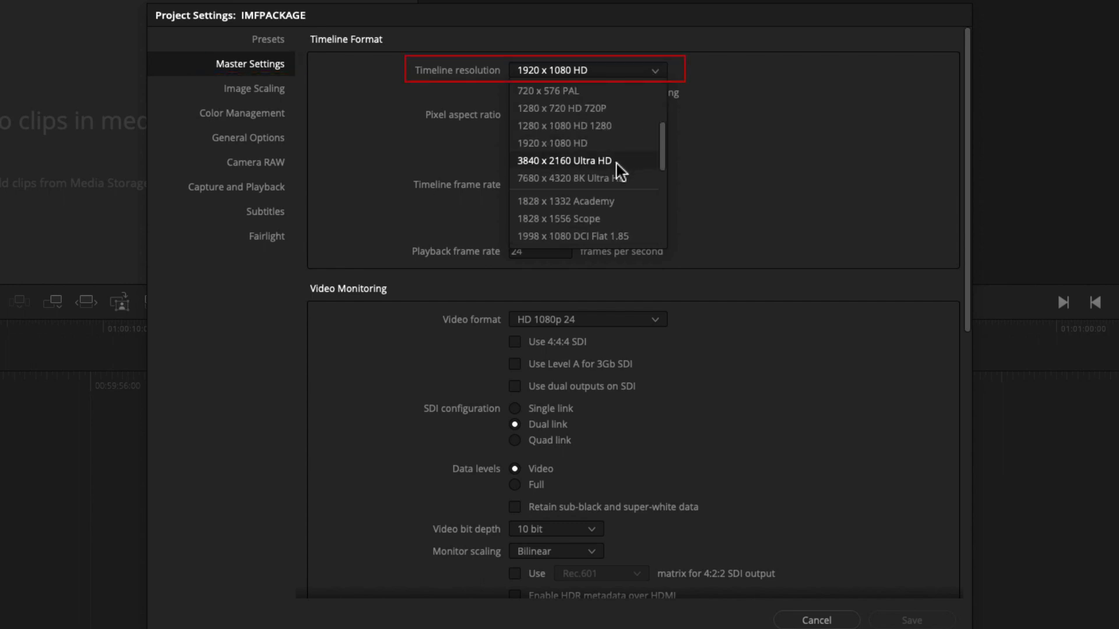
pyautogui.click(616, 163)
# Set both the timeline frame rate and the playback frame rate to 23.976 frames per second
pyautogui.click(558, 185)
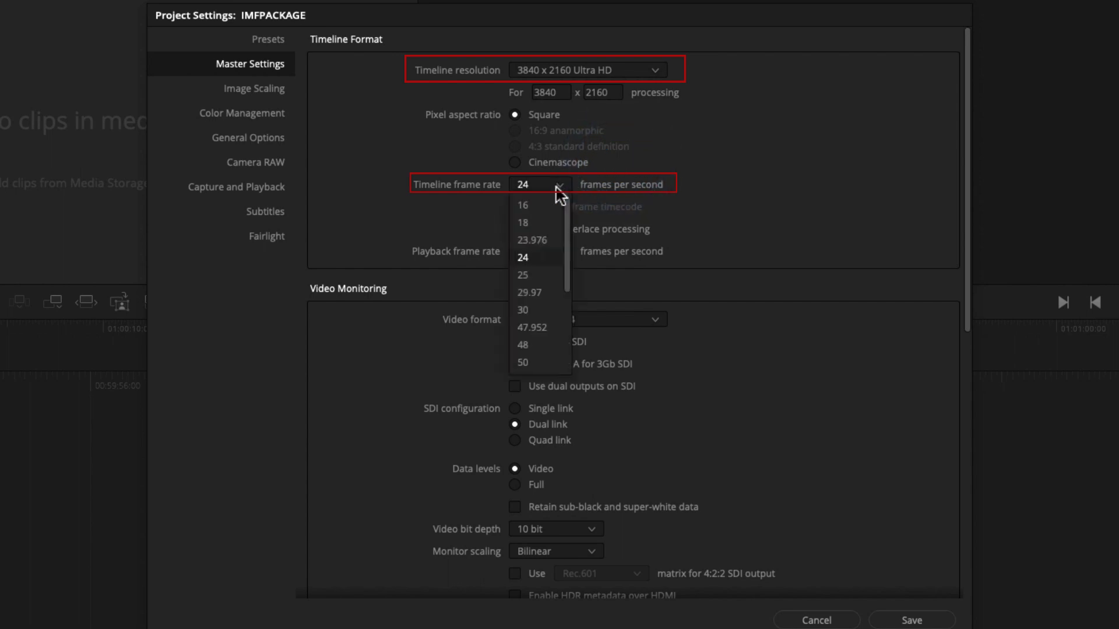
pyautogui.click(542, 241)
pyautogui.click(535, 251)
pyautogui.write('23.976')
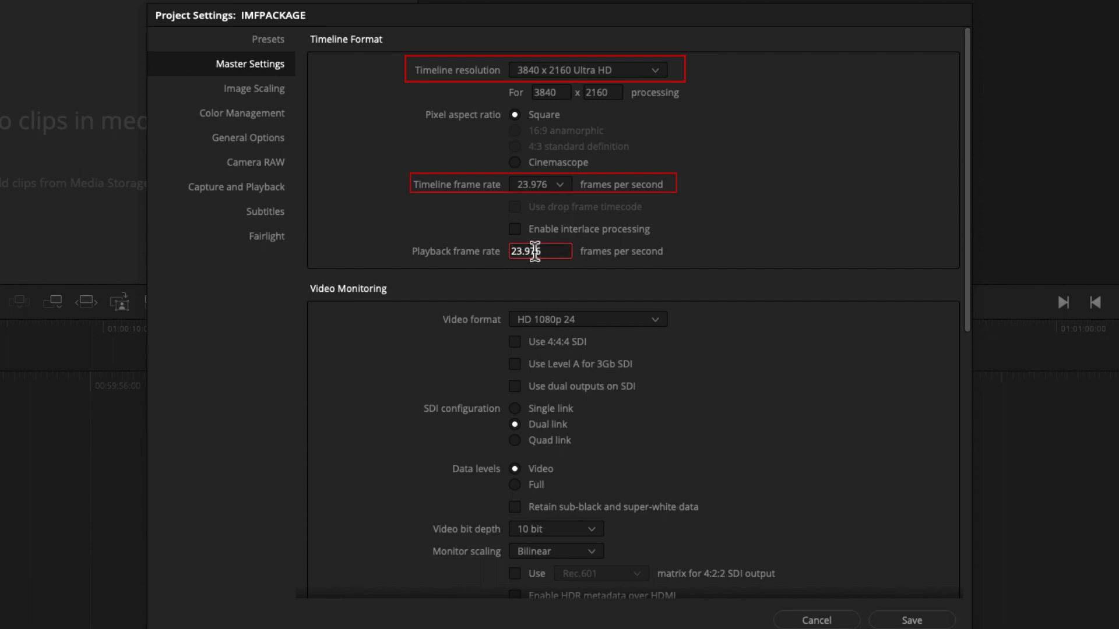
pyautogui.click(609, 252)
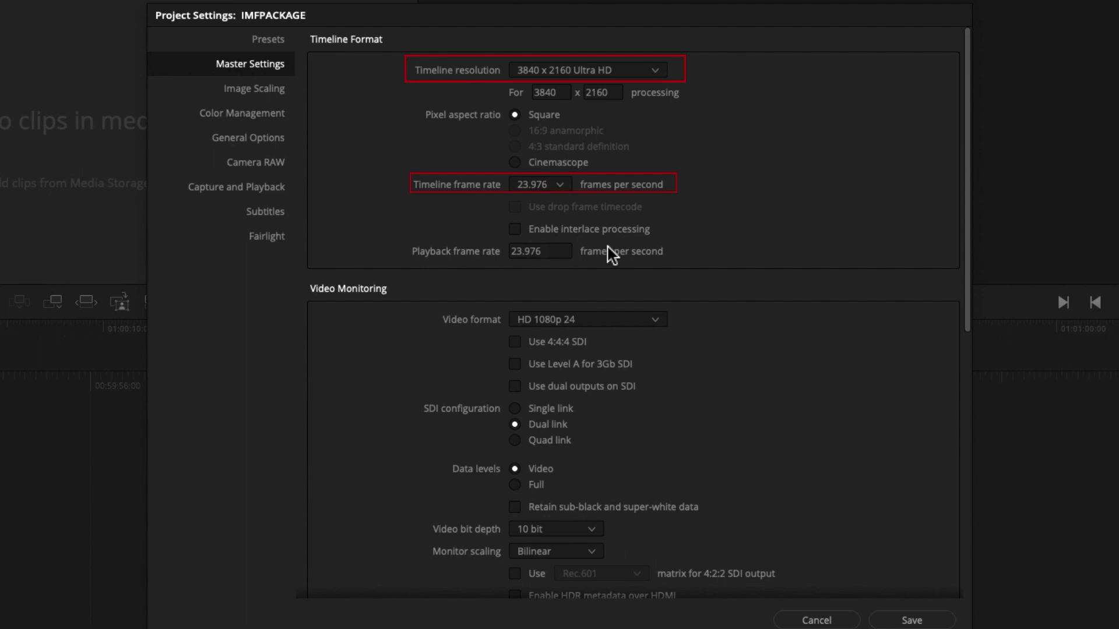
# In the color management settings, enable separate color space and gamma and set the timeline color space to P3-D65
pyautogui.click(279, 117)
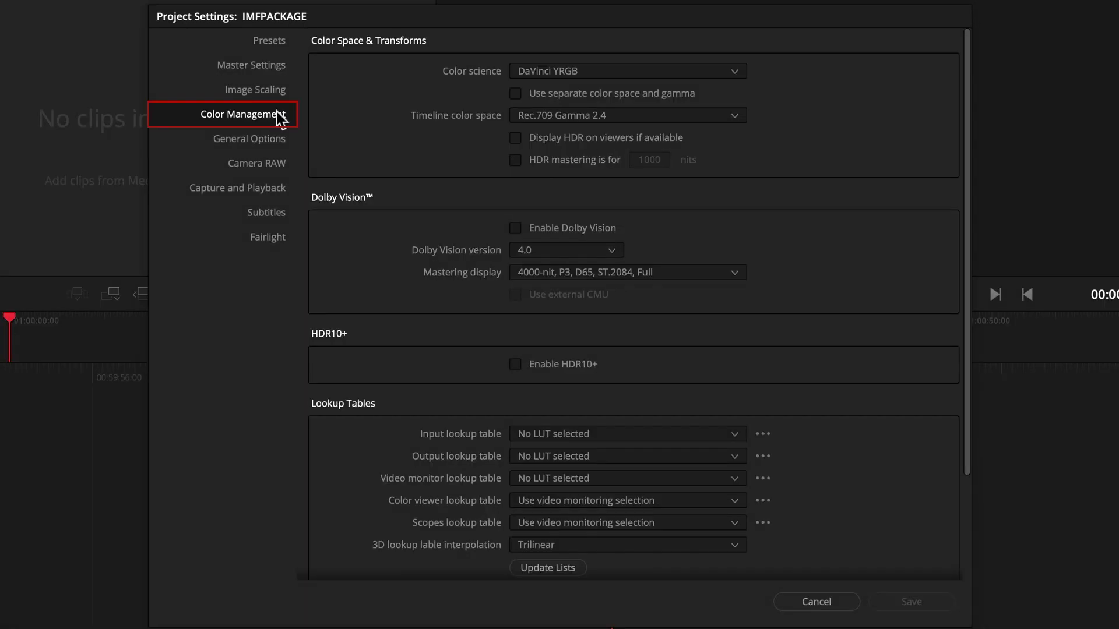
pyautogui.click(280, 117)
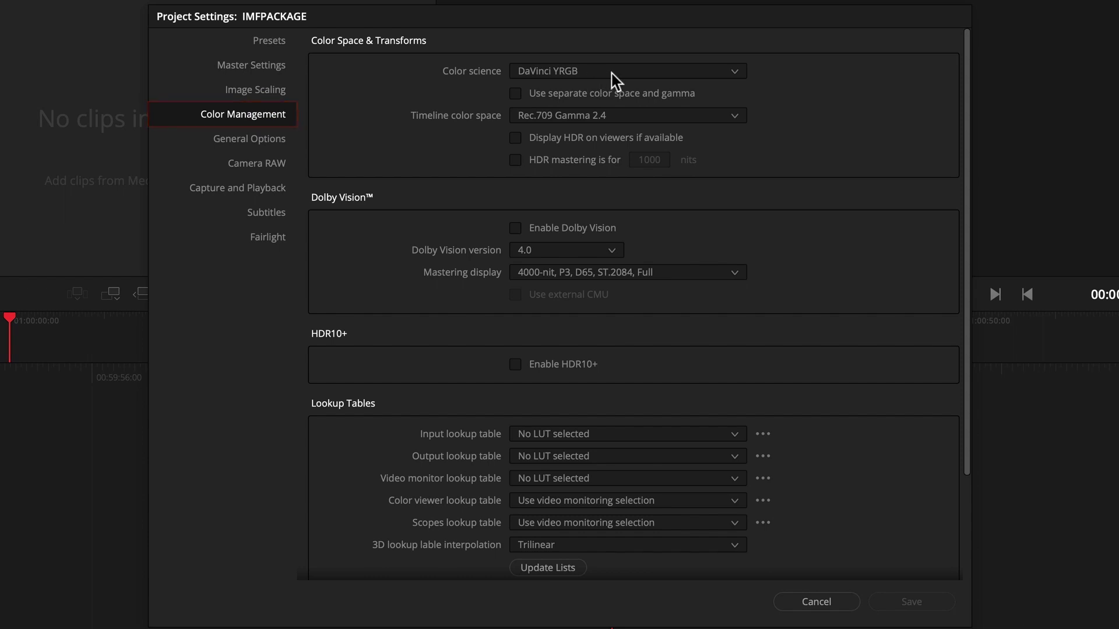
pyautogui.click(571, 95)
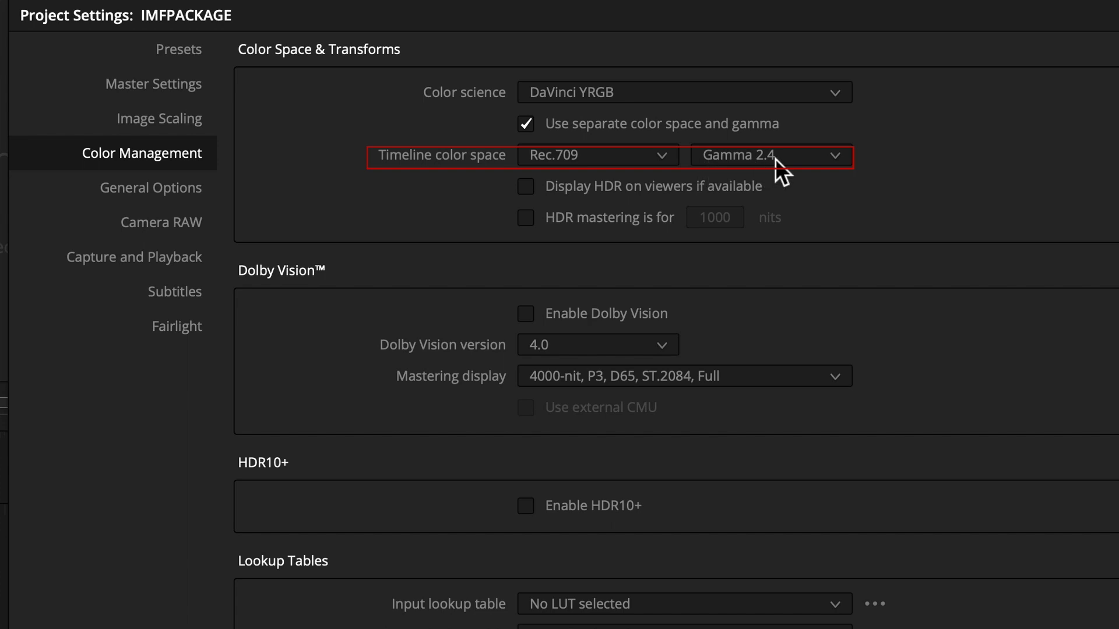
pyautogui.click(663, 155)
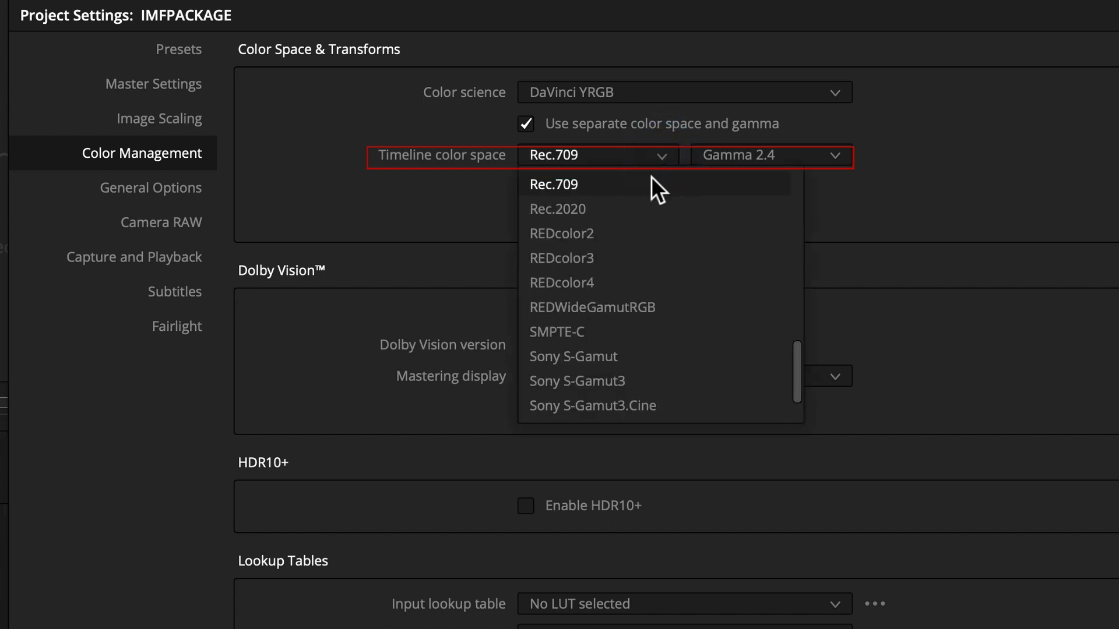
pyautogui.scroll(2, 653, 201)
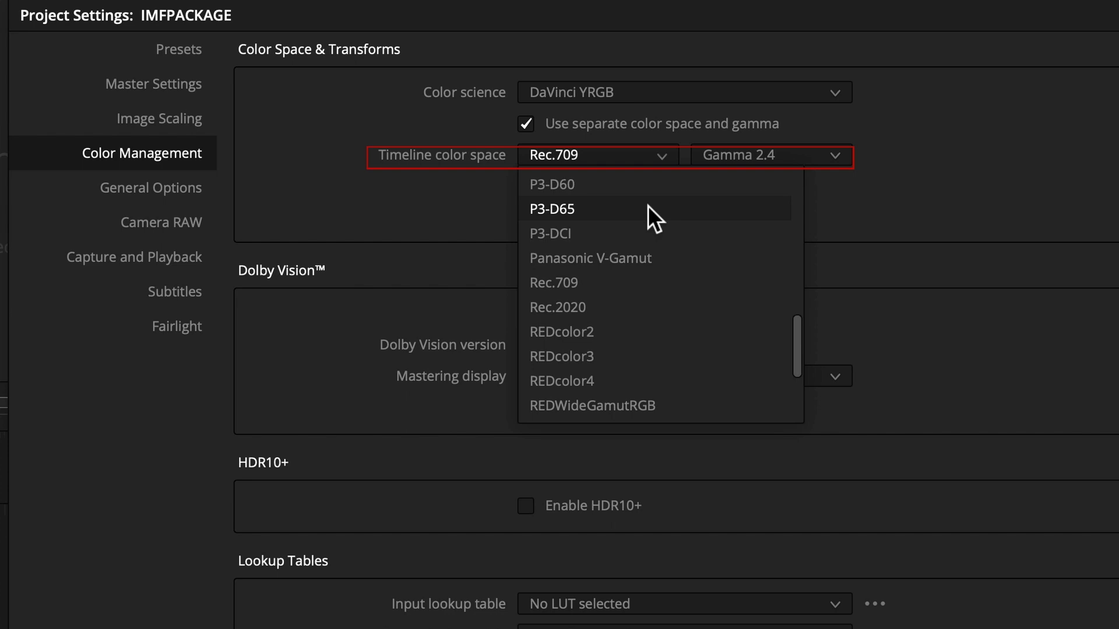
pyautogui.click(648, 208)
# Set the timeline gamma to ST2084 1000 nit, with DaVinci YRGB as the color science
pyautogui.click(761, 155)
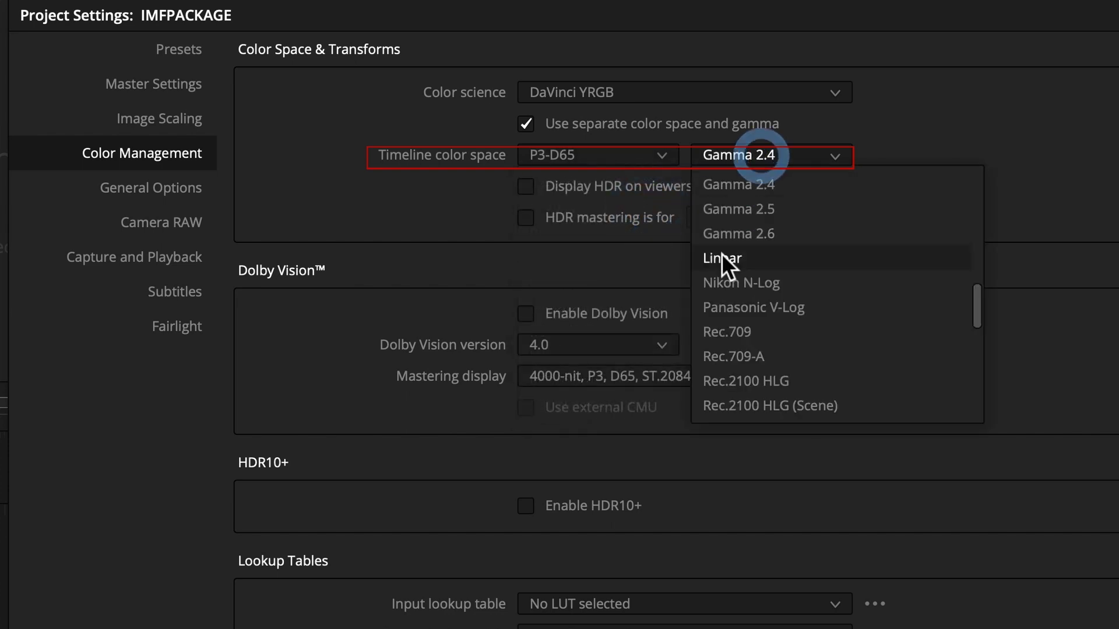
pyautogui.scroll(-3, 740, 247)
pyautogui.scroll(-6, 758, 268)
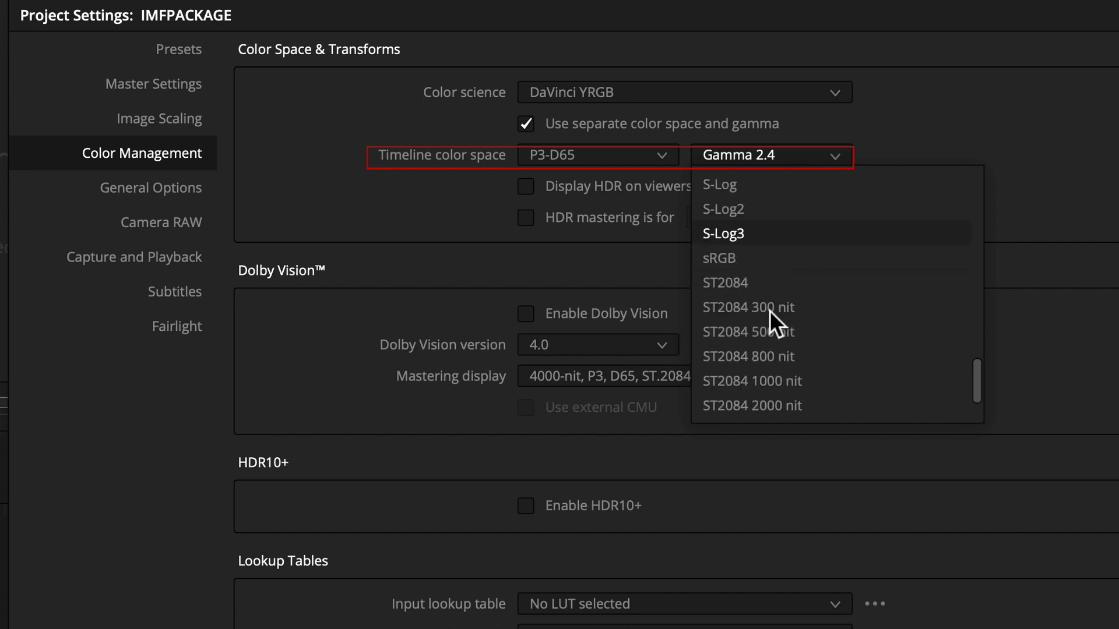
pyautogui.click(784, 208)
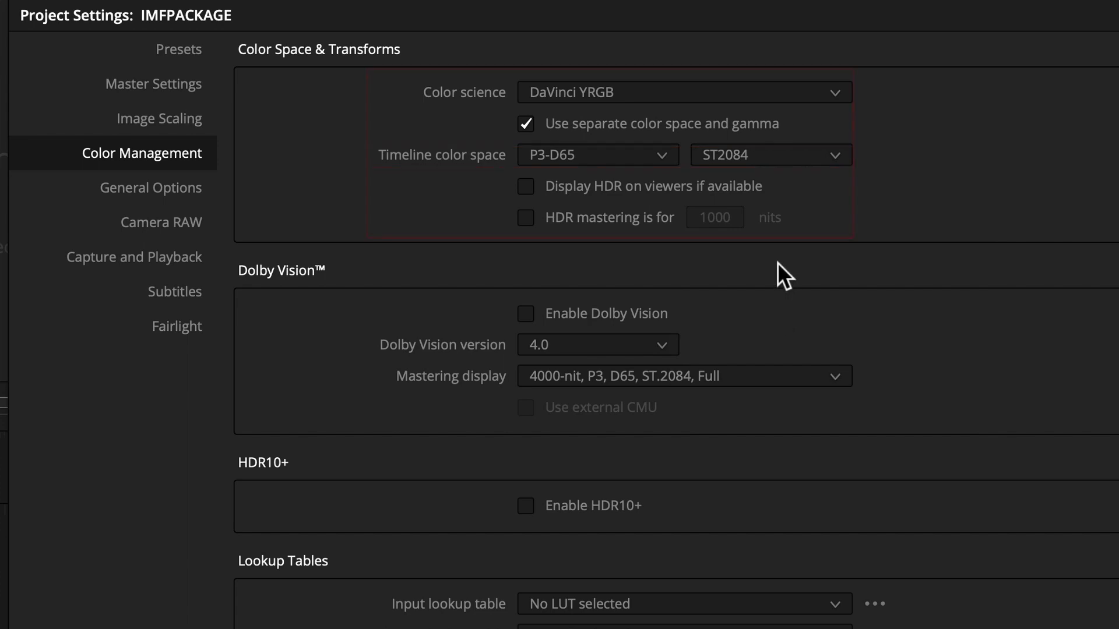
pyautogui.click(832, 97)
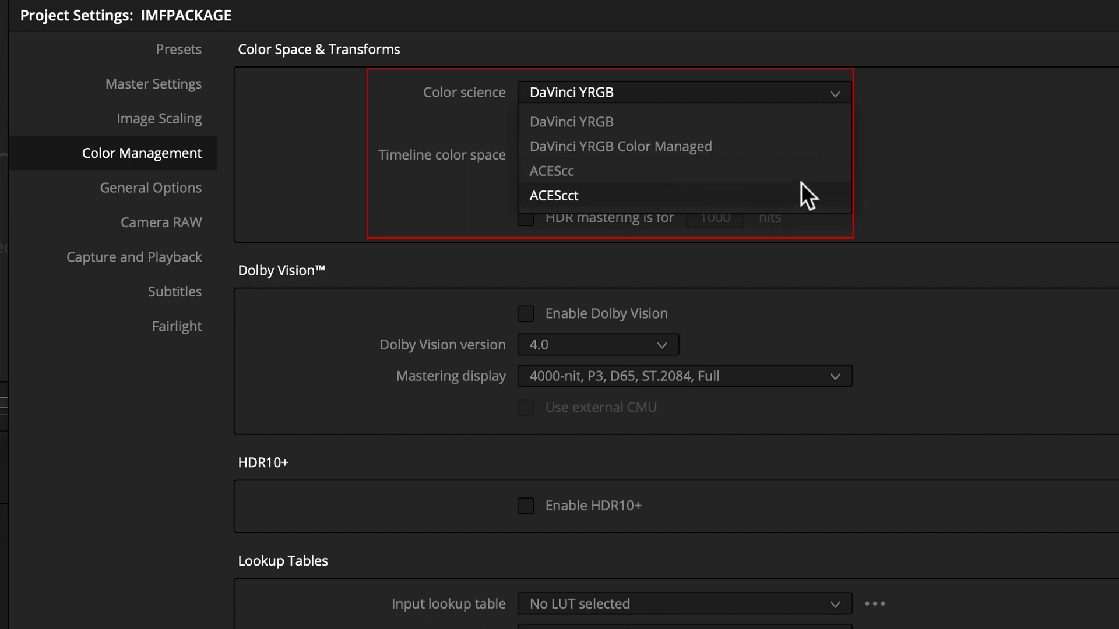
pyautogui.click(794, 112)
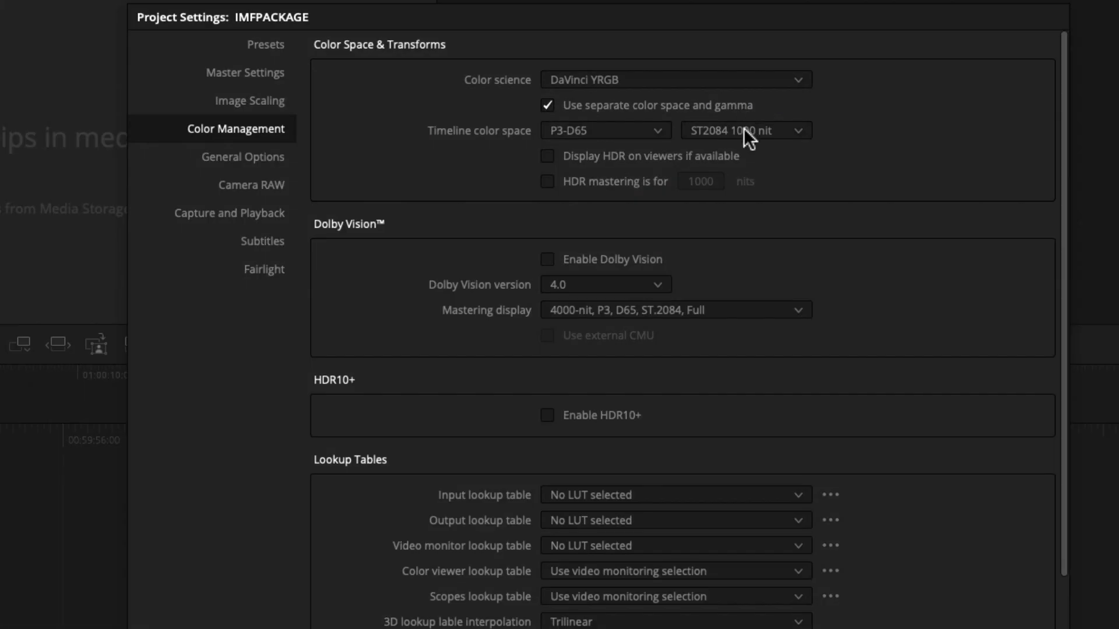
# Enable Dolby Vision version 4.0 with the 1000-nit, P3, D65, ST.2084, Full mastering display and save the project settings
pyautogui.scroll(-4, 746, 138)
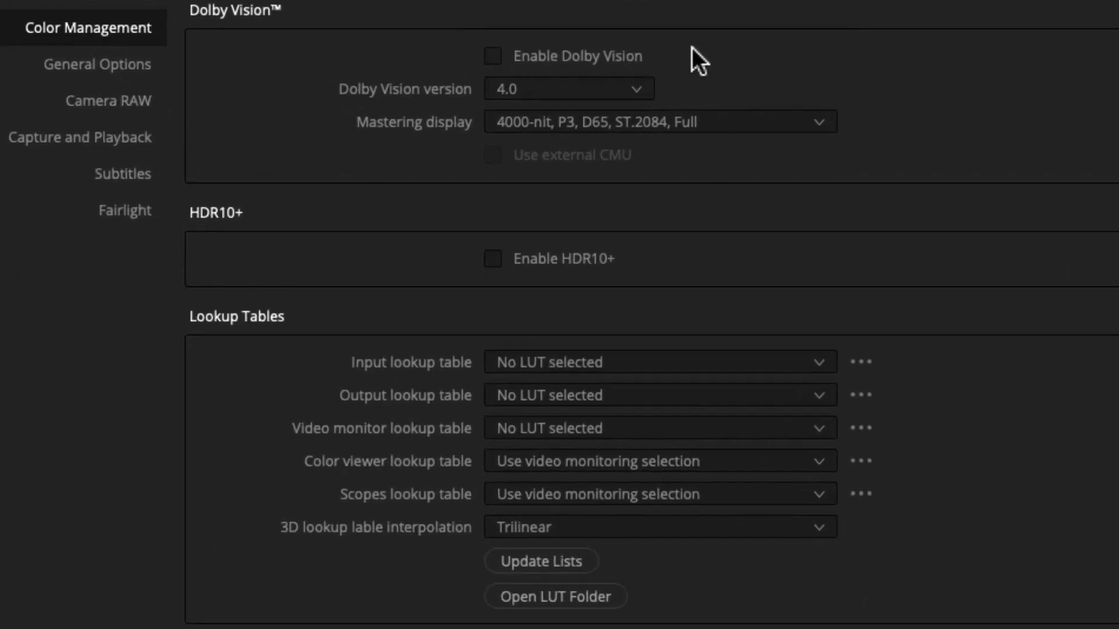
pyautogui.click(494, 58)
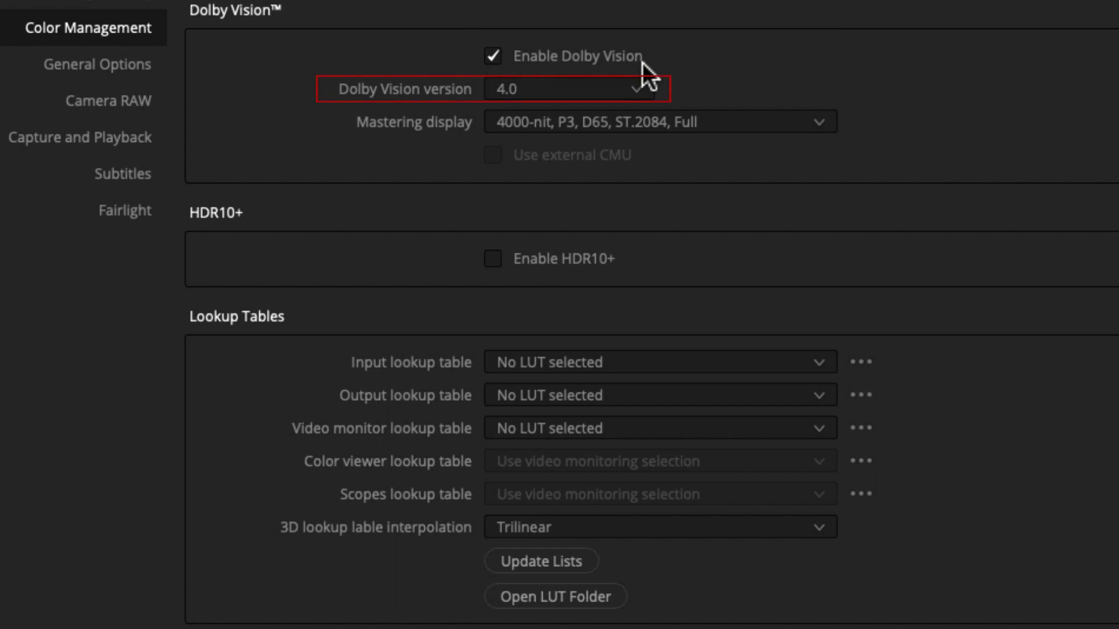
pyautogui.click(635, 90)
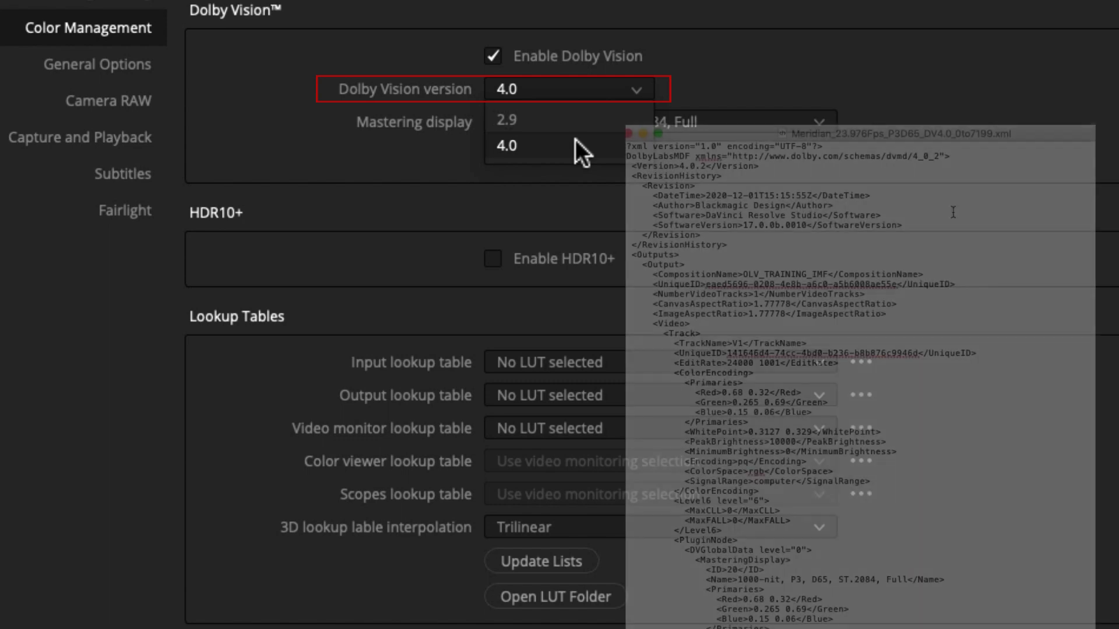
pyautogui.click(575, 139)
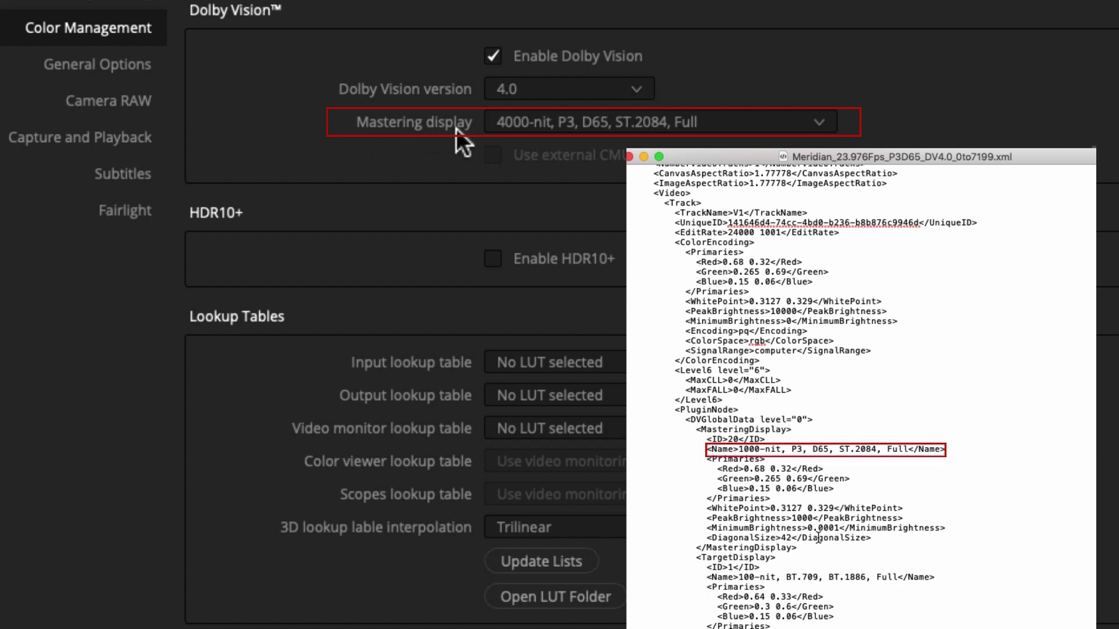
pyautogui.click(505, 125)
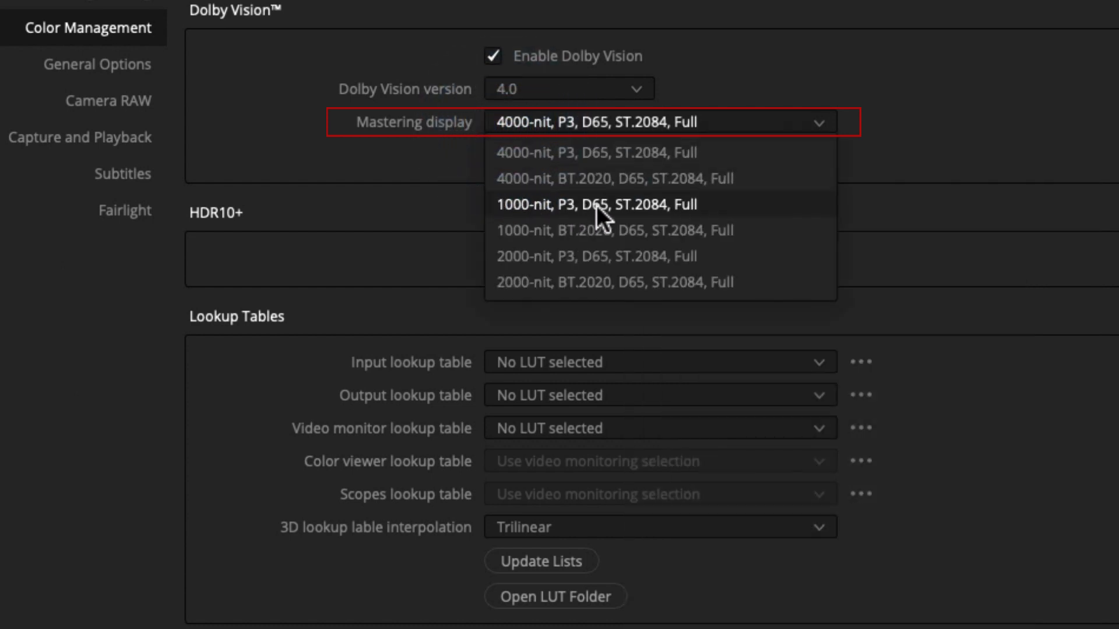
pyautogui.click(684, 210)
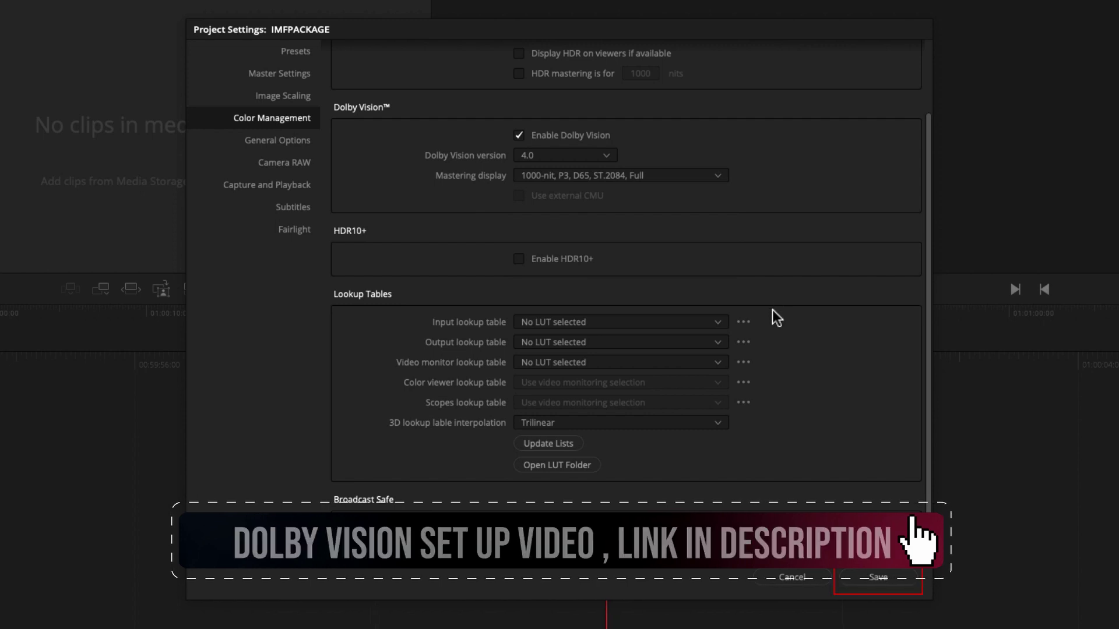
pyautogui.click(875, 577)
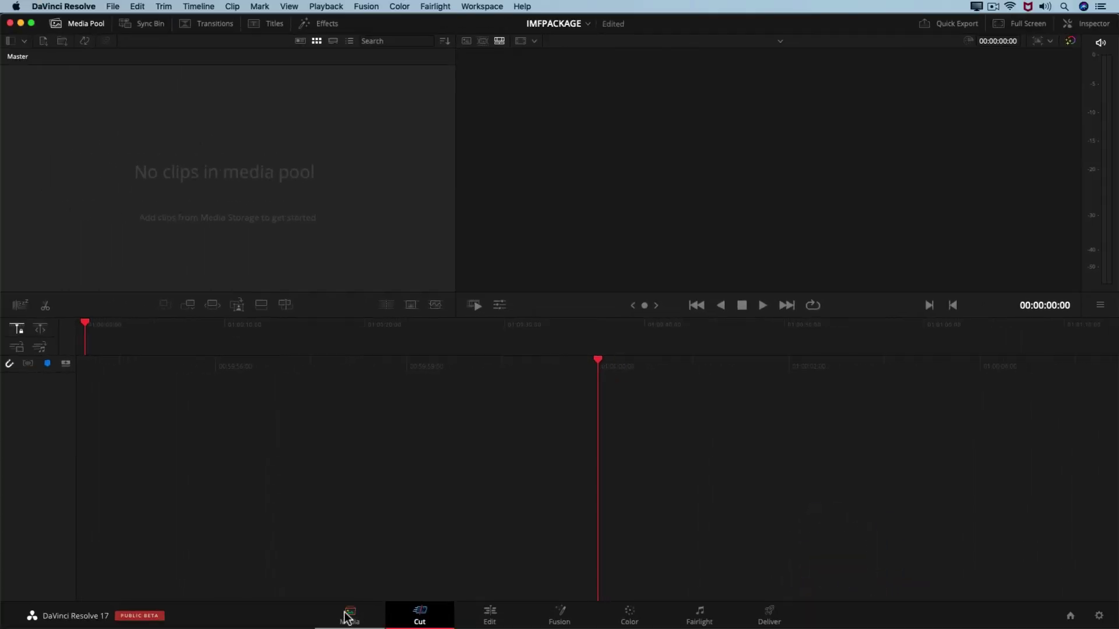
# On the Media page, add the AUDIO TRACKS and VDM folders from the FOR IMF favorite to the media pool as bins
pyautogui.click(349, 616)
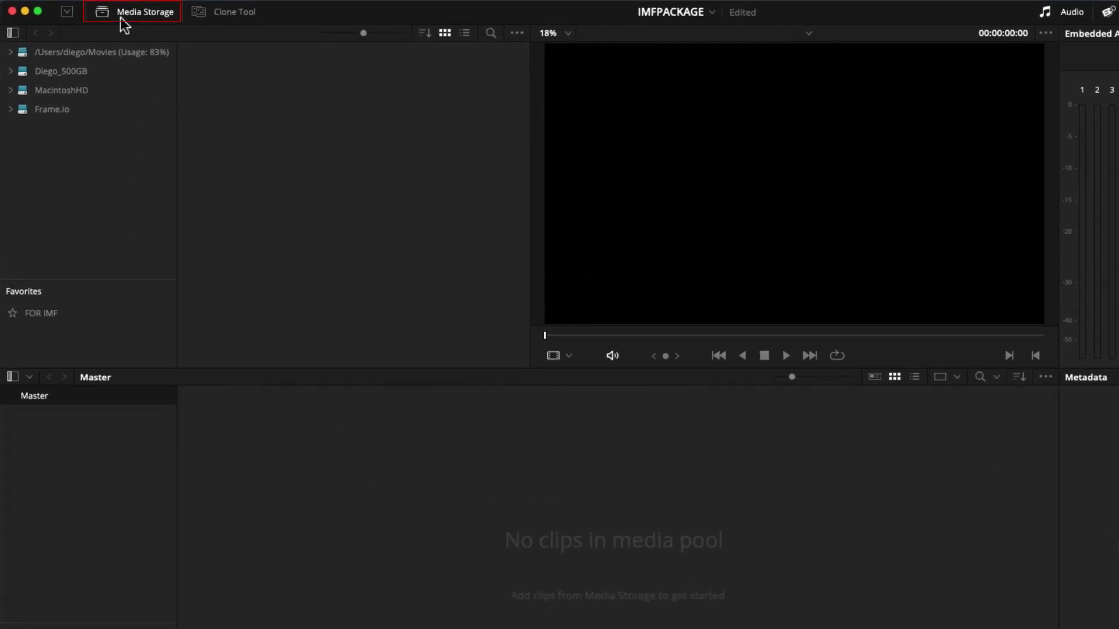
pyautogui.click(47, 314)
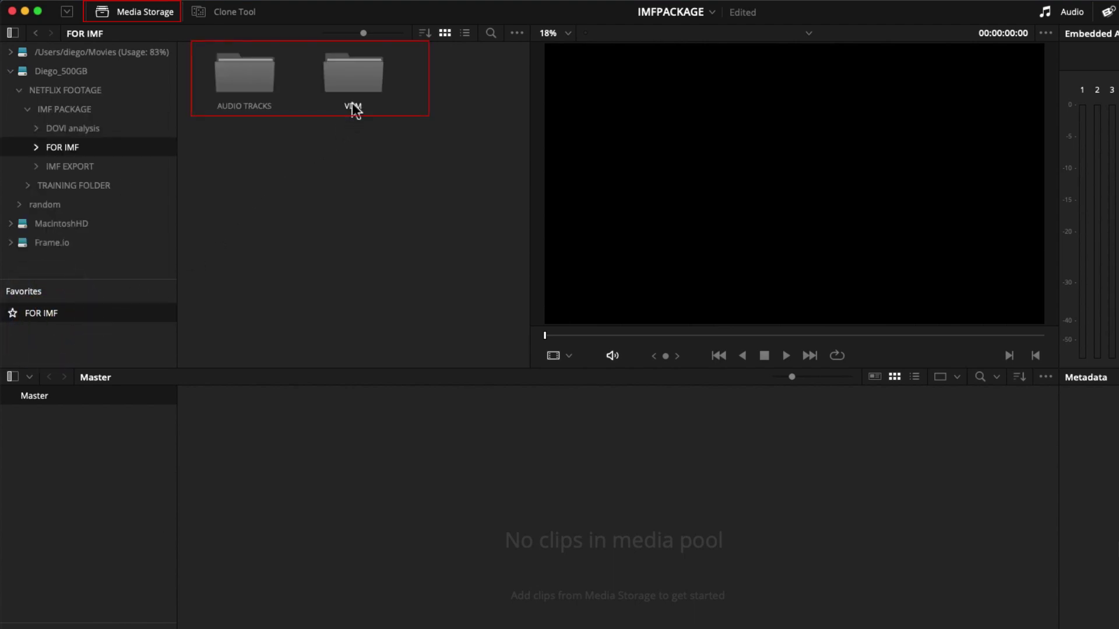
pyautogui.click(361, 85)
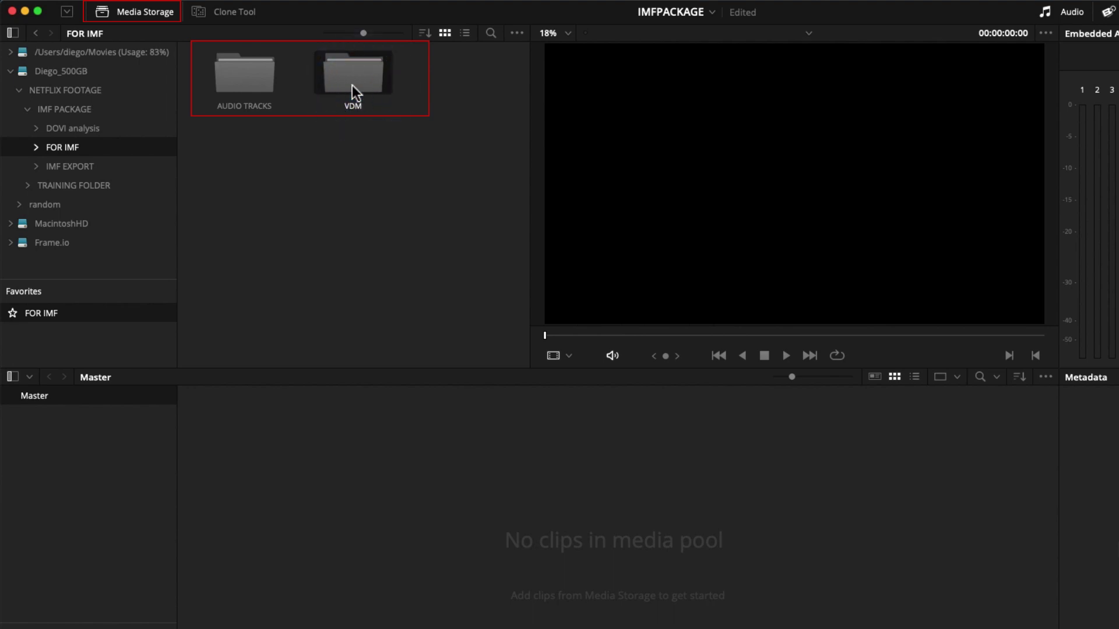
pyautogui.click(238, 85)
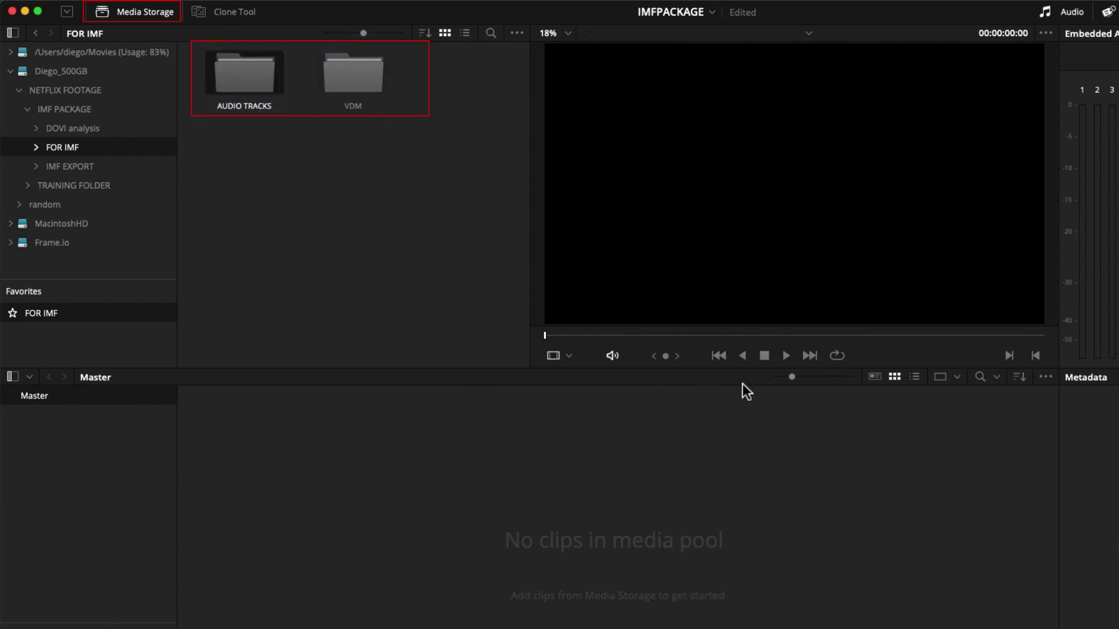
pyautogui.moveTo(446, 126); pyautogui.dragTo(50, 425)
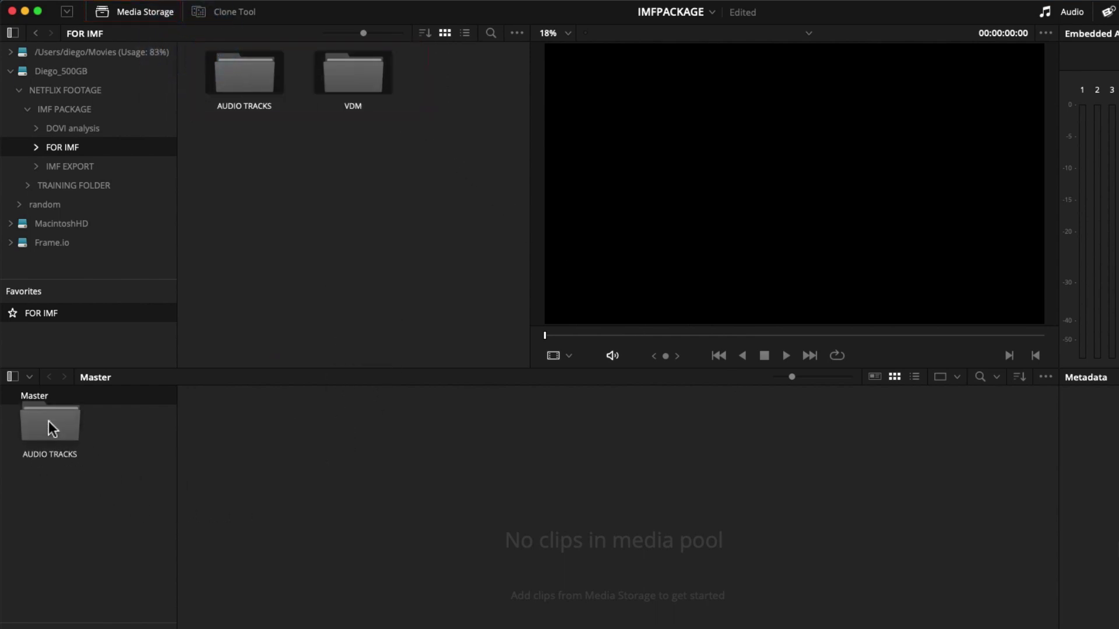
pyautogui.doubleClick(54, 426)
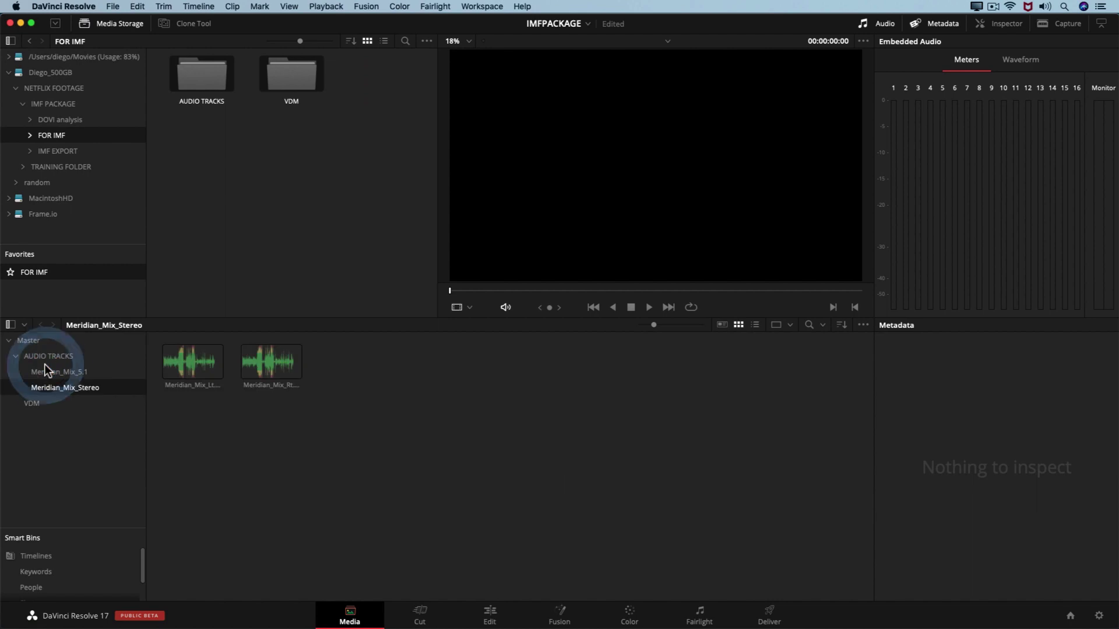
# Load the image sequence from the VDM bin and examine its frame rate, resolution and clip details in the full metadata view
pyautogui.click(35, 401)
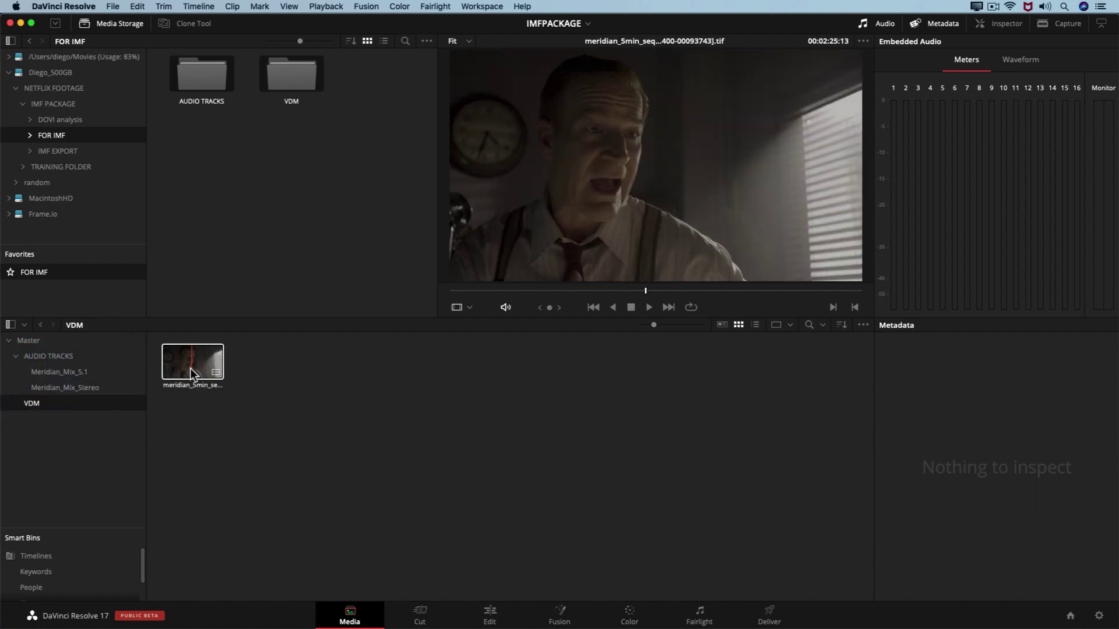
pyautogui.click(193, 374)
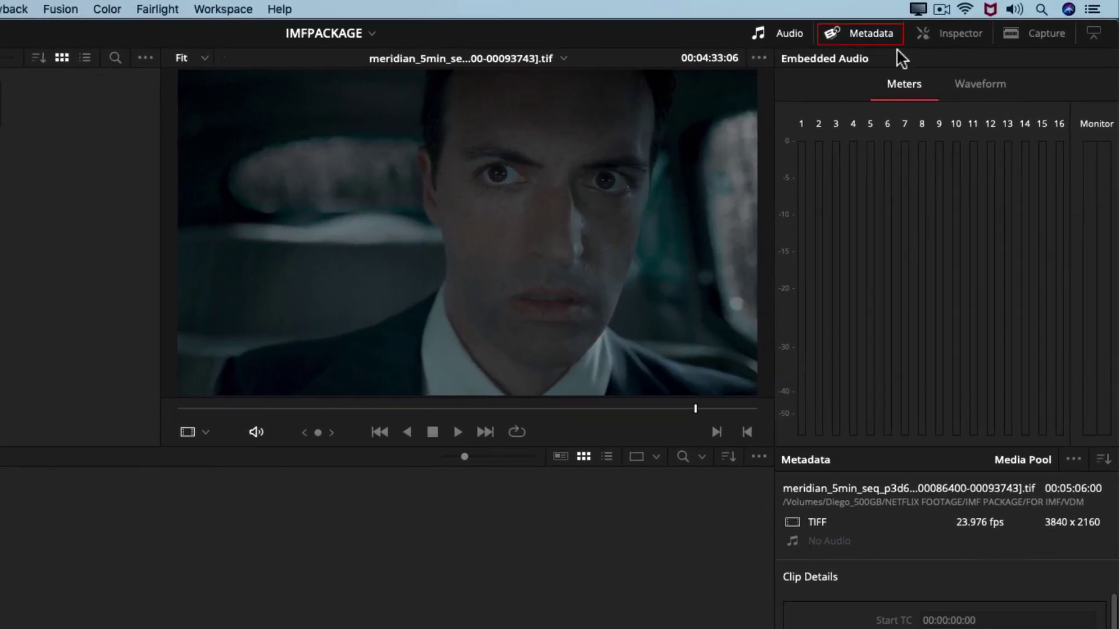
pyautogui.click(796, 34)
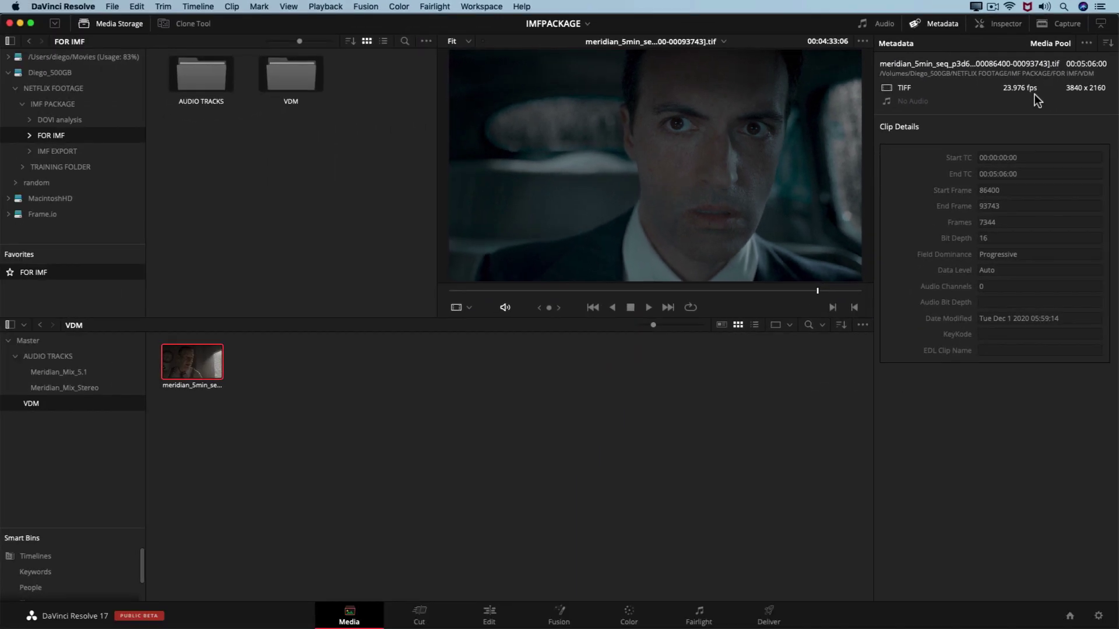
# On the Edit page, create a new timeline named OLV_TRAINING_IMF from the image sequence in the VDM bin
pyautogui.click(475, 619)
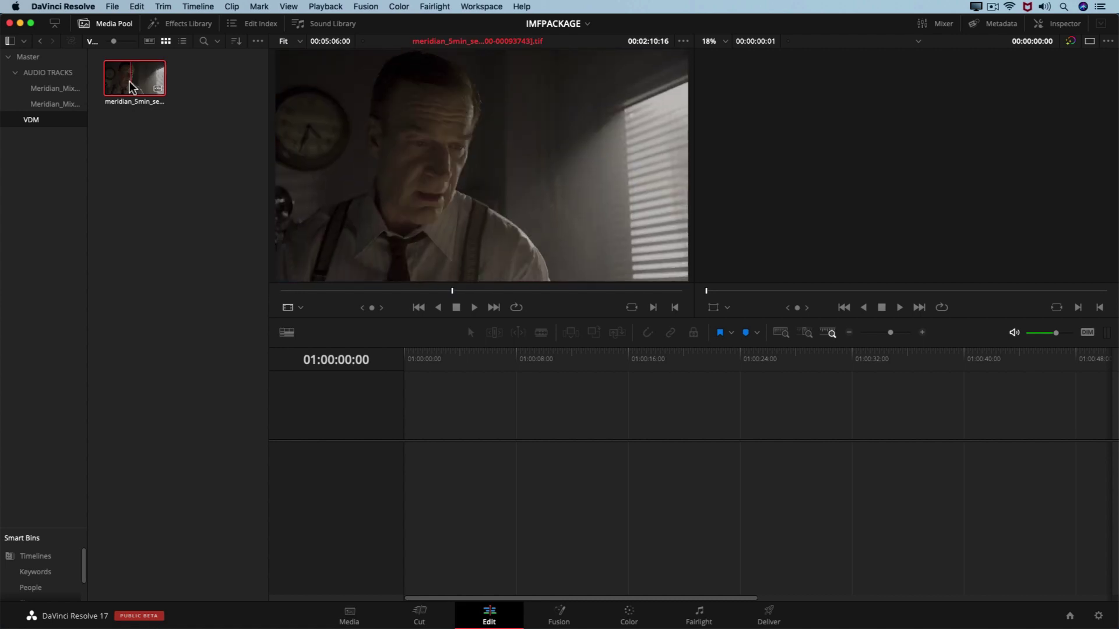
pyautogui.click(131, 88)
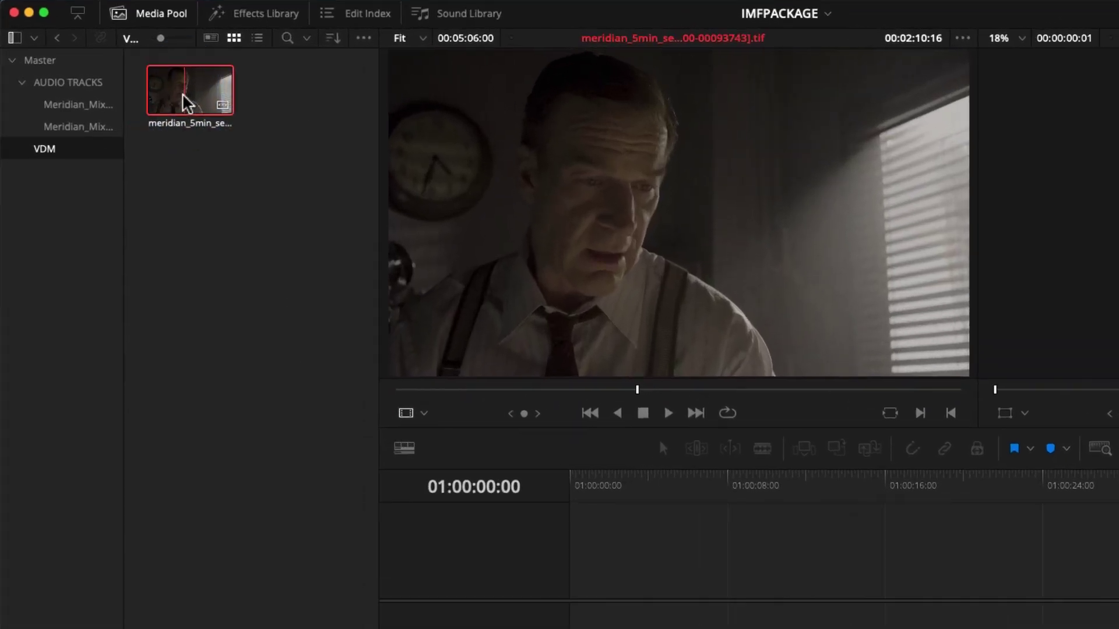
pyautogui.rightClick(130, 86)
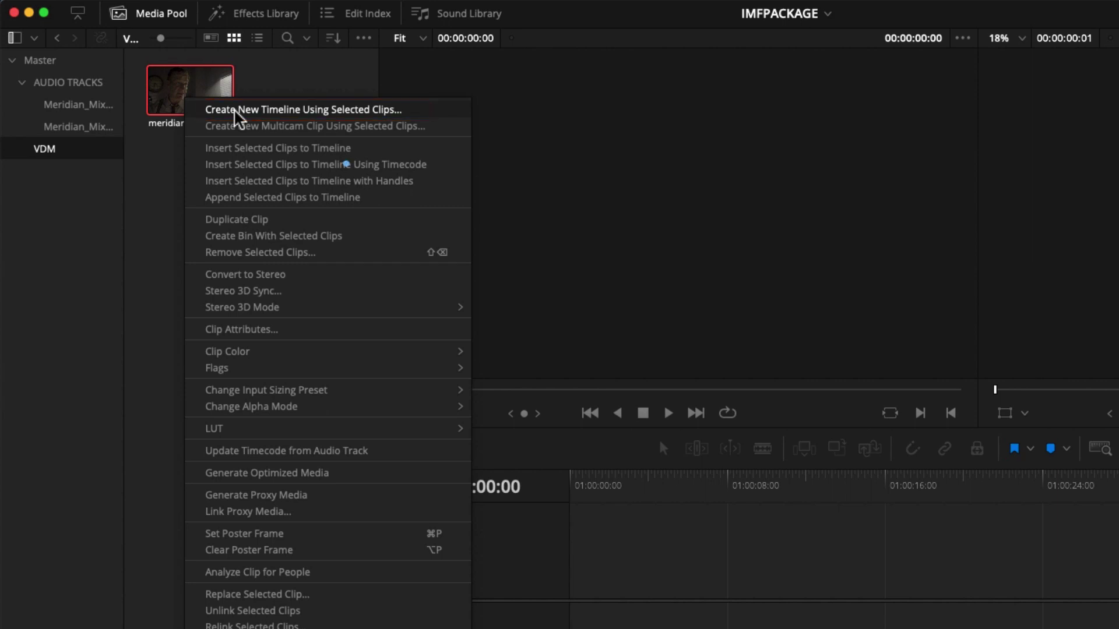
pyautogui.click(236, 111)
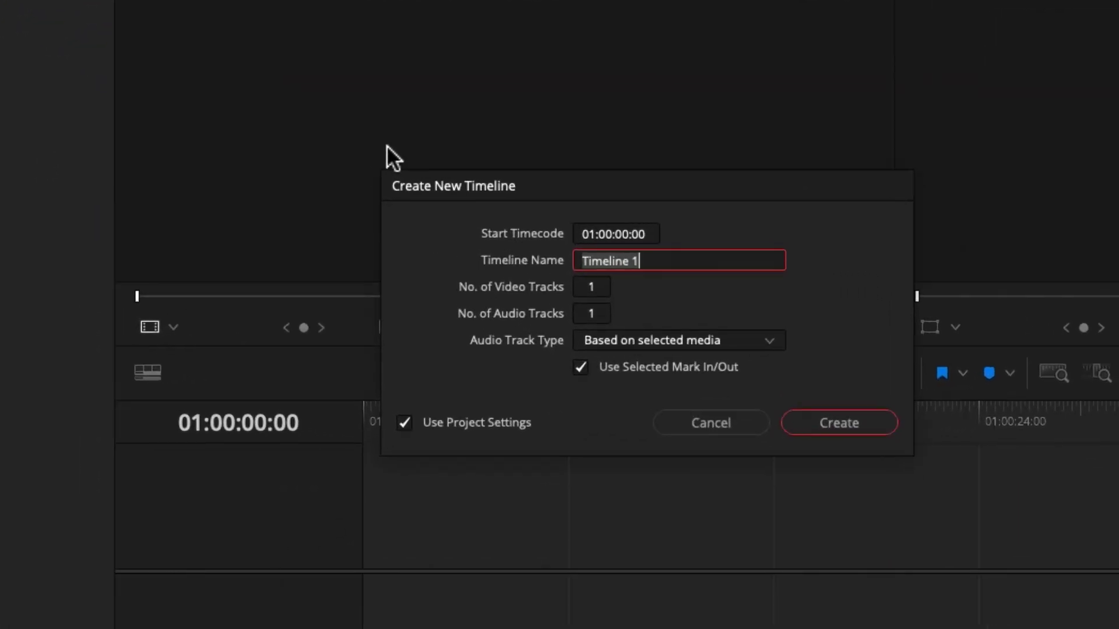
pyautogui.write('OLV_TRAINING')
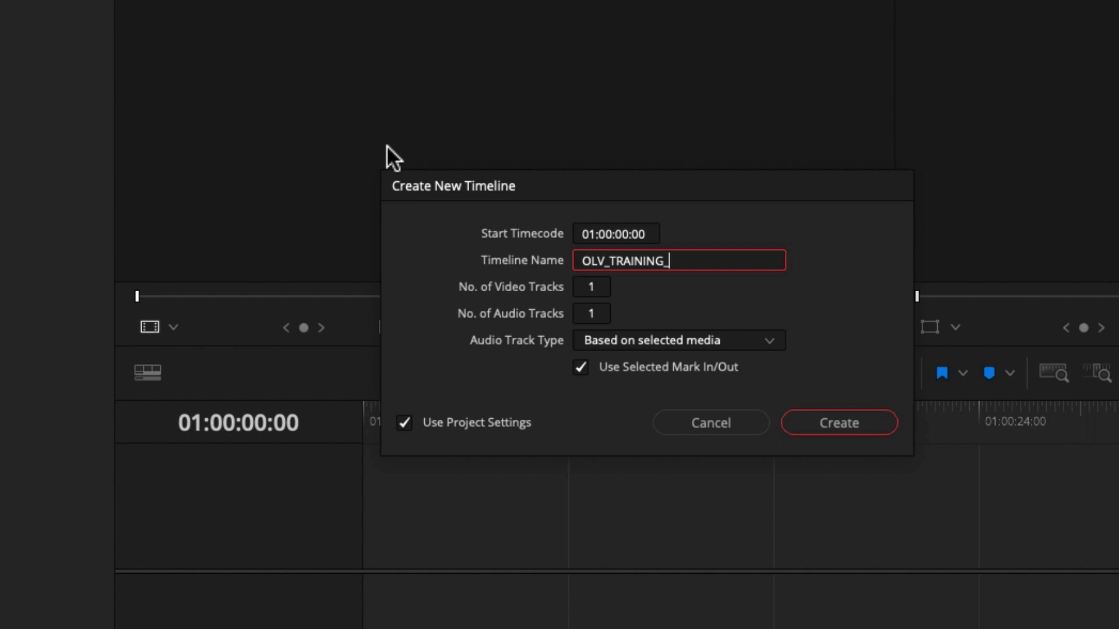
pyautogui.write('_IMF')
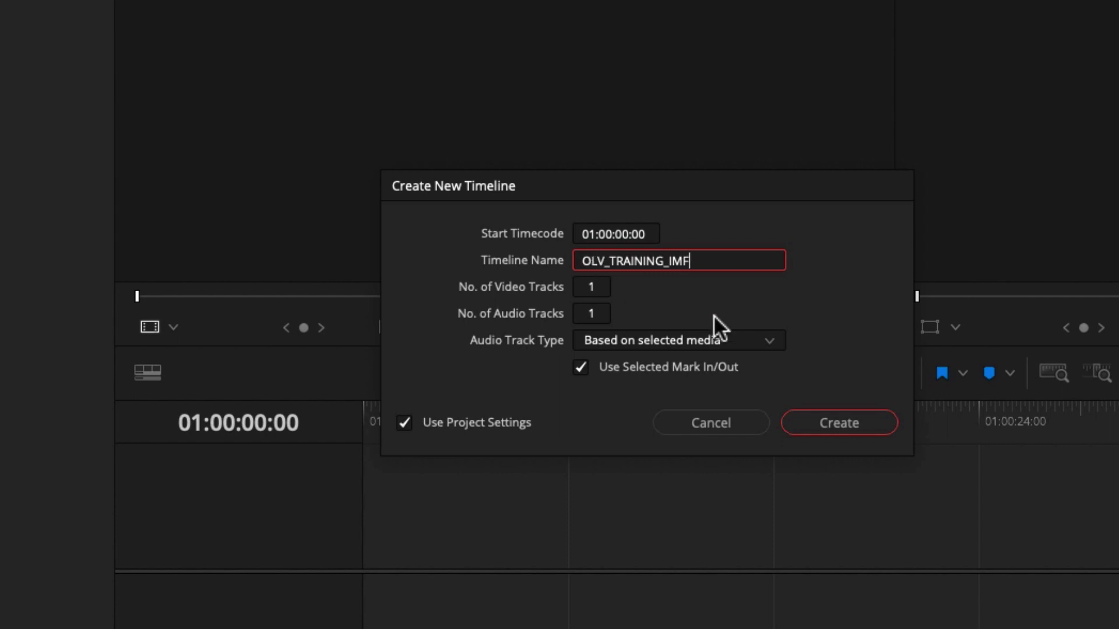
pyautogui.click(828, 422)
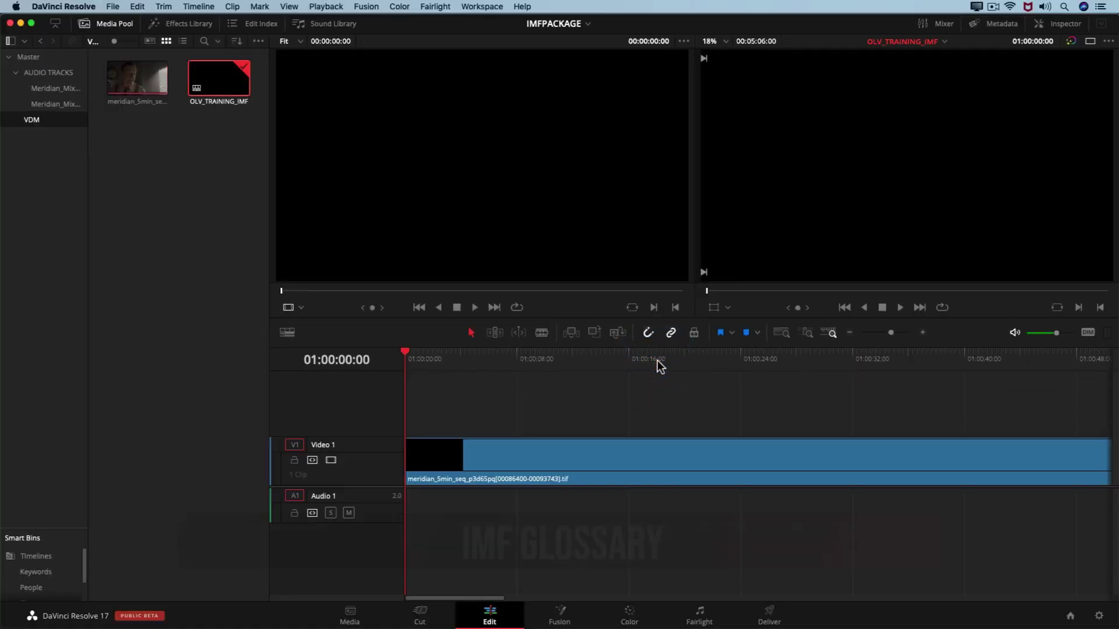
# Scrub through the OLV_TRAINING_IMF timeline to review the picture content of the video master
pyautogui.click(659, 359)
pyautogui.moveTo(659, 360); pyautogui.dragTo(688, 362)
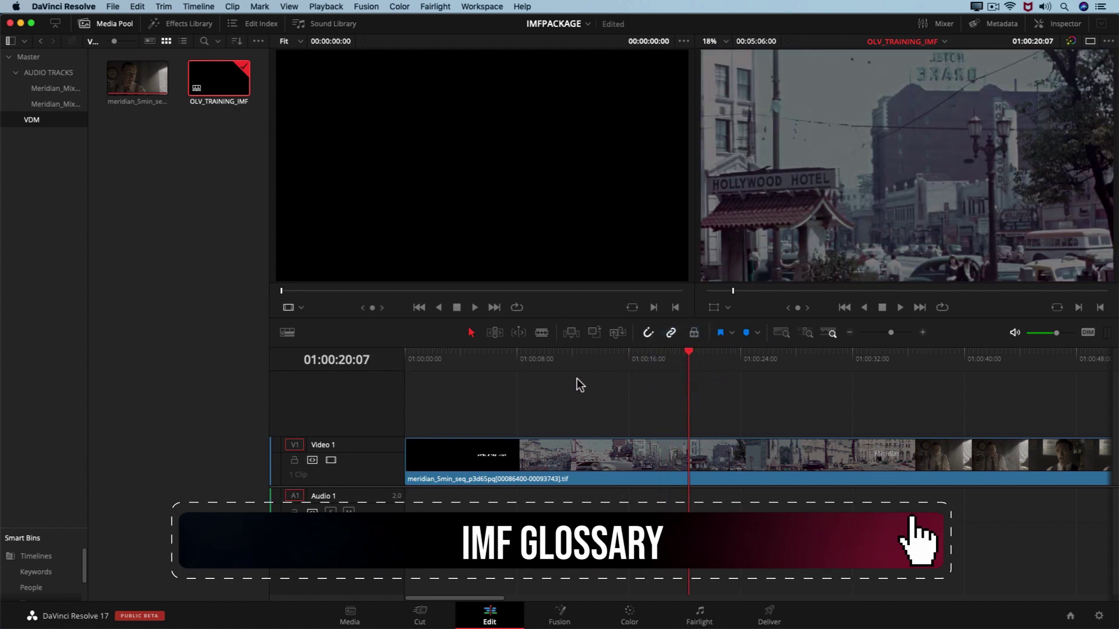
pyautogui.moveTo(693, 360); pyautogui.dragTo(950, 384)
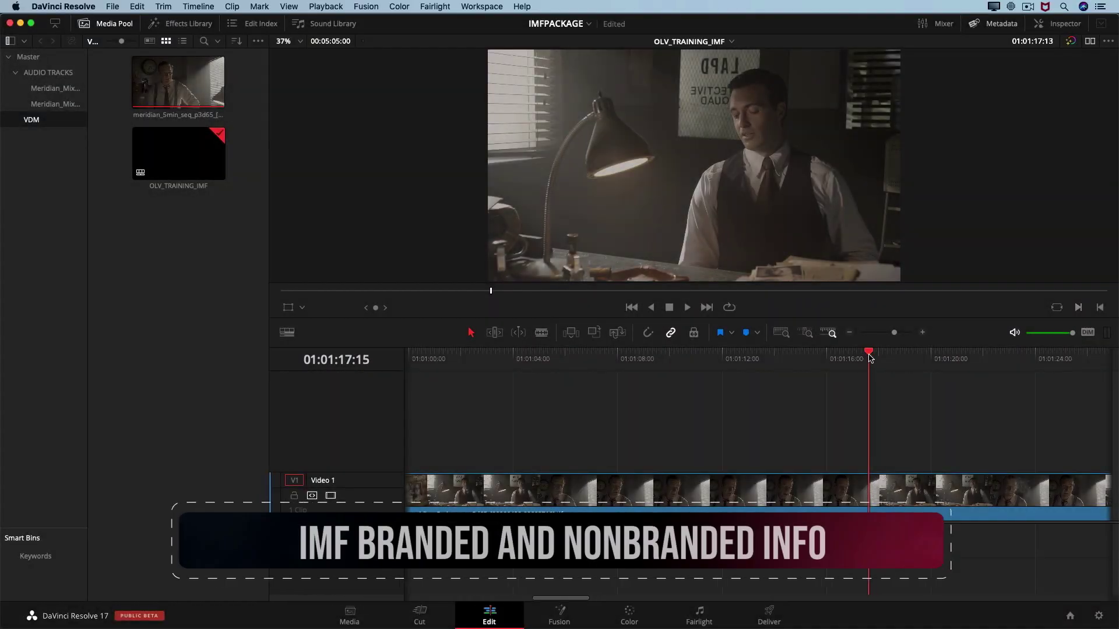
pyautogui.moveTo(870, 358); pyautogui.dragTo(955, 365)
pyautogui.hotkey('shift', 'z')
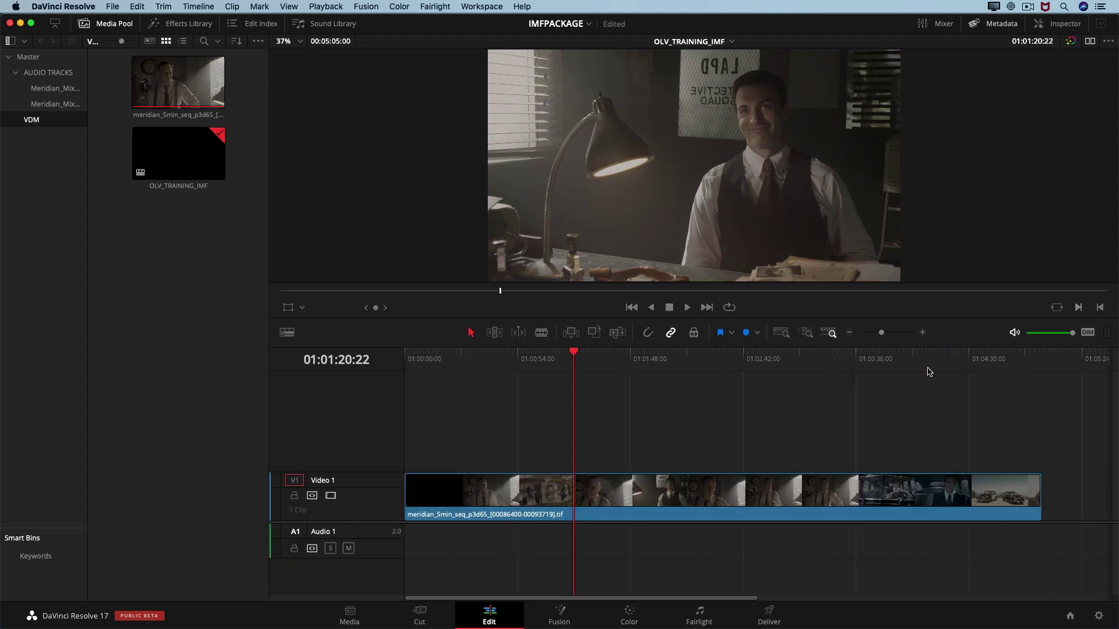
# Examine the black frames at the start and end of the video clip and the extent of the program
pyautogui.moveTo(512, 366); pyautogui.dragTo(559, 367)
pyautogui.press('super+equal')
pyautogui.press('super+equal')
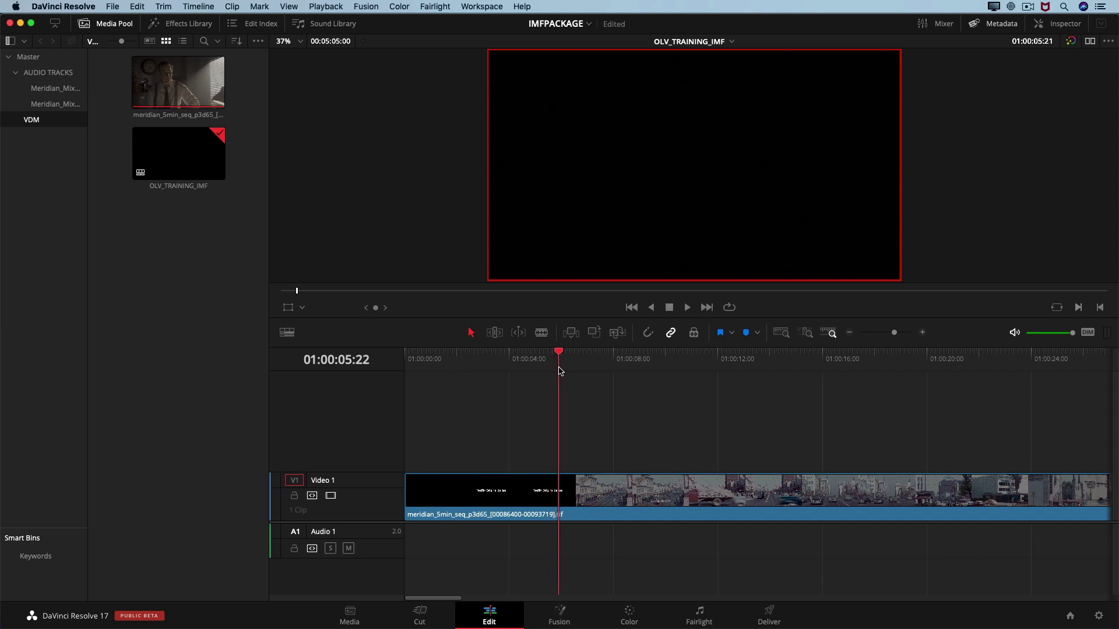
pyautogui.hotkey('shift', 'z')
pyautogui.click(1041, 364)
pyautogui.press('super+equal')
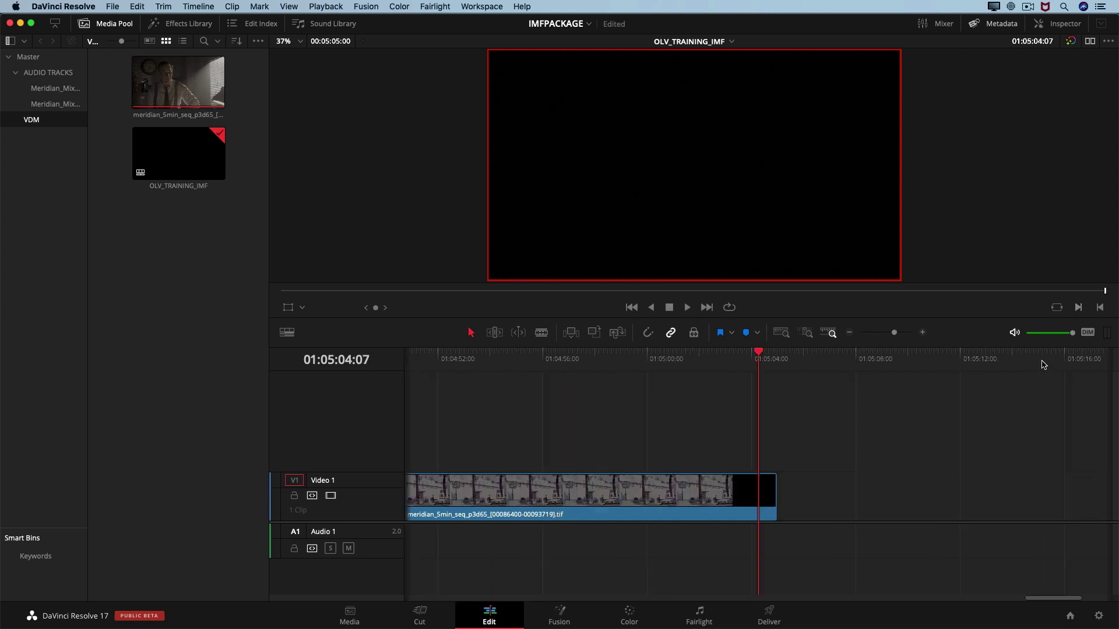
pyautogui.moveTo(756, 366)
pyautogui.mouseDown()
pyautogui.moveTo(741, 366)
pyautogui.moveTo(769, 373)
pyautogui.moveTo(759, 372)
pyautogui.mouseUp()
pyautogui.hotkey('shift', 'z')
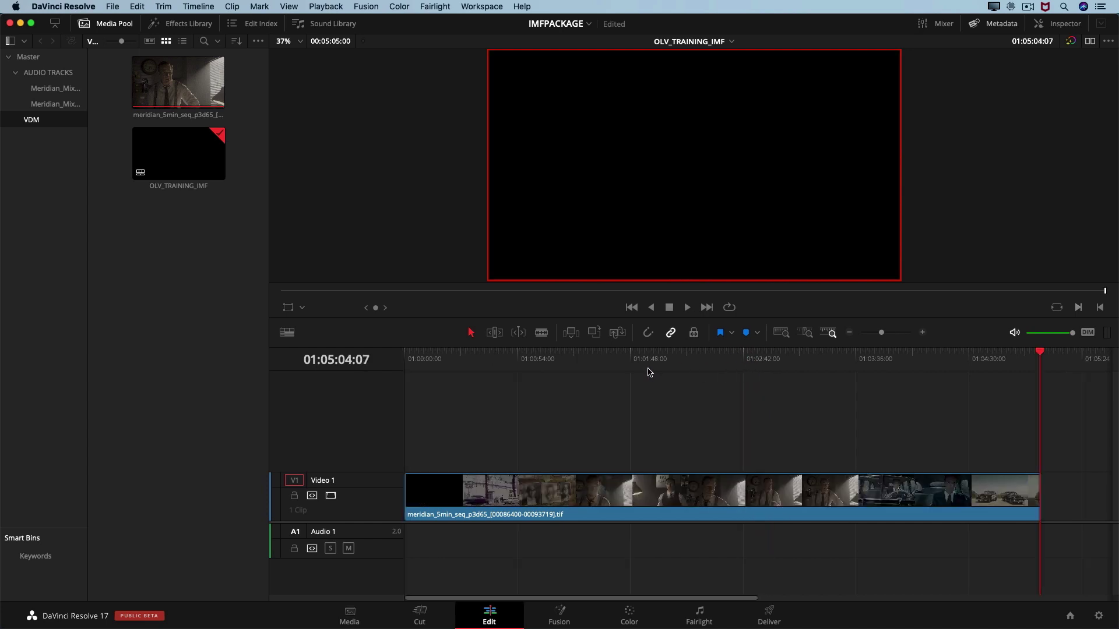
pyautogui.moveTo(442, 367); pyautogui.dragTo(1040, 368)
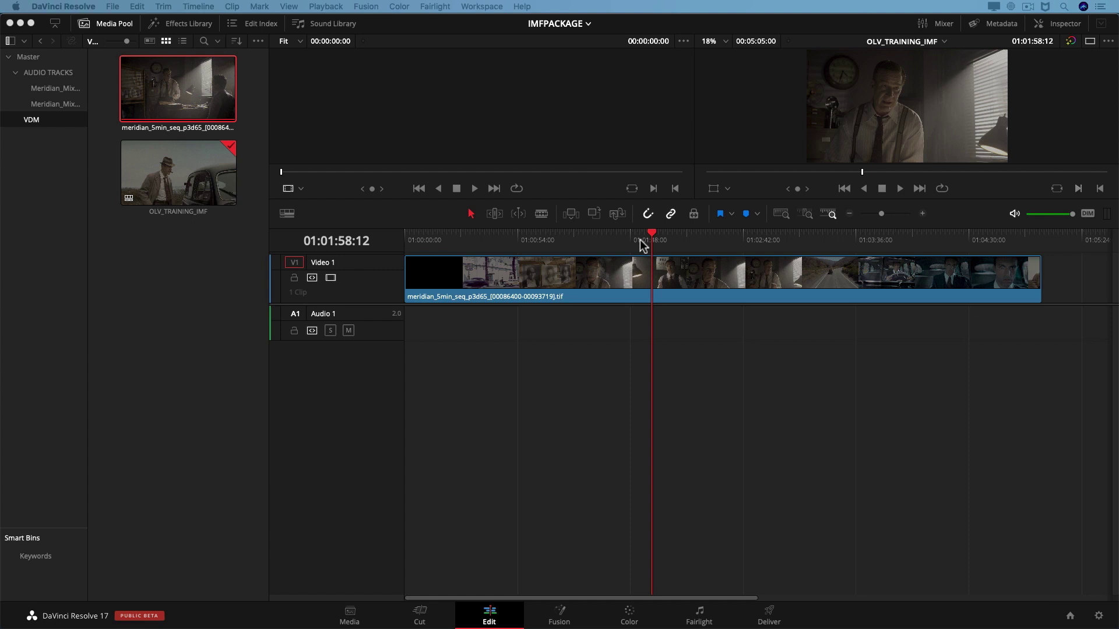
# Open the Meridian_Mix_5.1 bin inside AUDIO TRACKS and display its channel files as a list
pyautogui.click(52, 73)
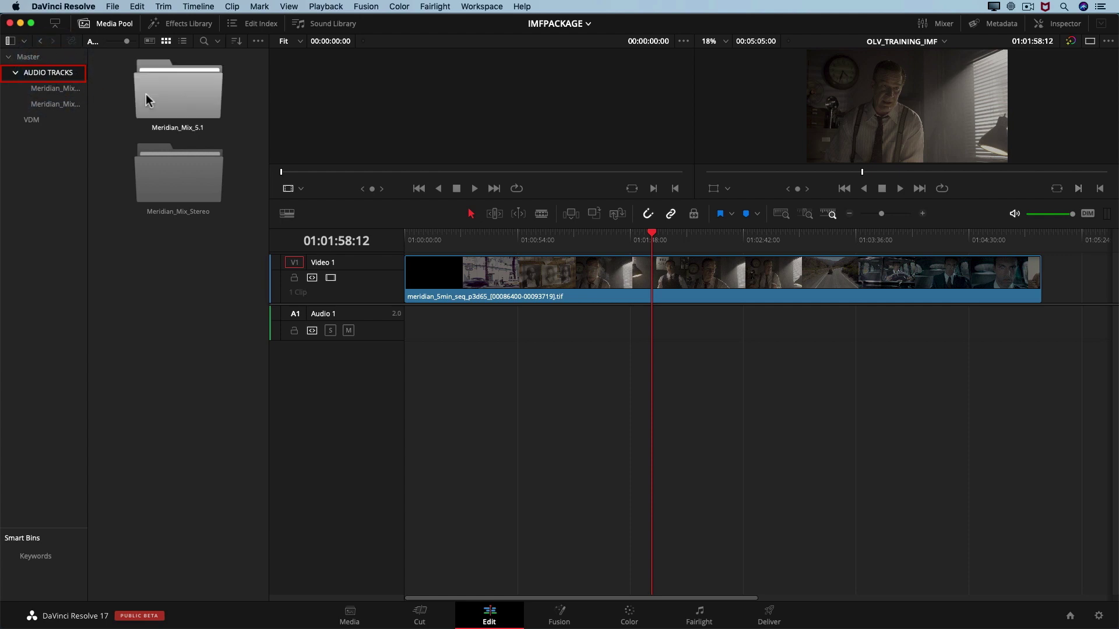
pyautogui.doubleClick(164, 103)
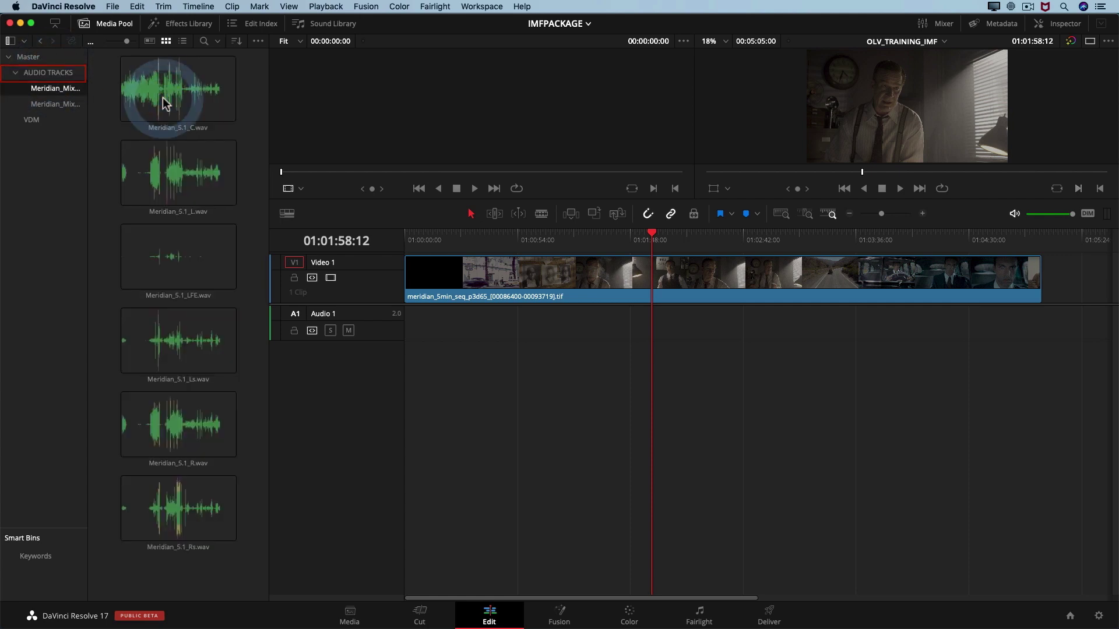
pyautogui.click(162, 100)
pyautogui.click(166, 175)
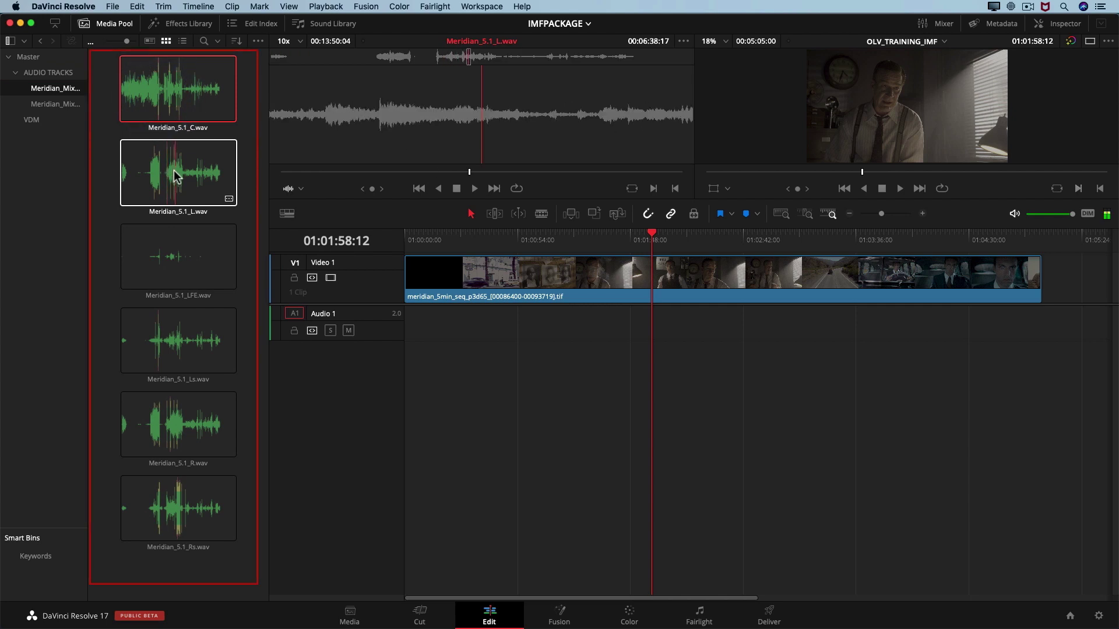
pyautogui.click(163, 324)
pyautogui.click(174, 253)
pyautogui.click(180, 73)
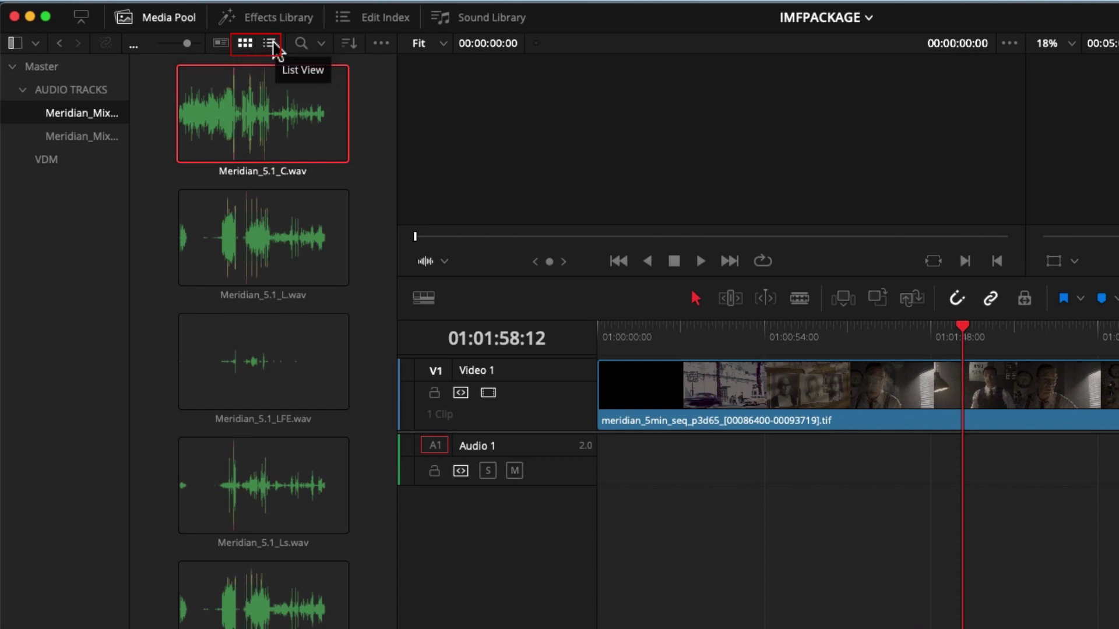
pyautogui.click(271, 44)
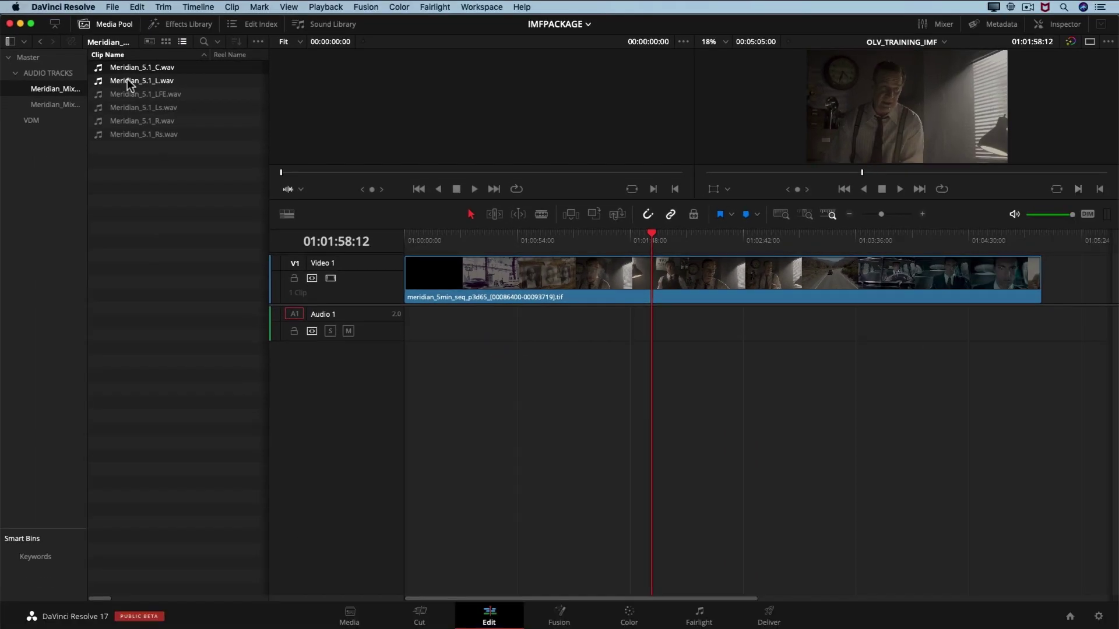
# Place the Meridian 5.1 files on audio tracks 1 to 6 from the timeline start, in the order L, R, C, LFE, Ls, Rs
pyautogui.moveTo(130, 83); pyautogui.dragTo(407, 344)
pyautogui.moveTo(132, 121); pyautogui.dragTo(411, 367)
pyautogui.click(142, 81)
pyautogui.keyDown('shift'); pyautogui.click(143, 68); pyautogui.keyUp('shift')
pyautogui.moveTo(142, 68); pyautogui.dragTo(407, 408)
pyautogui.moveTo(146, 93); pyautogui.dragTo(407, 444)
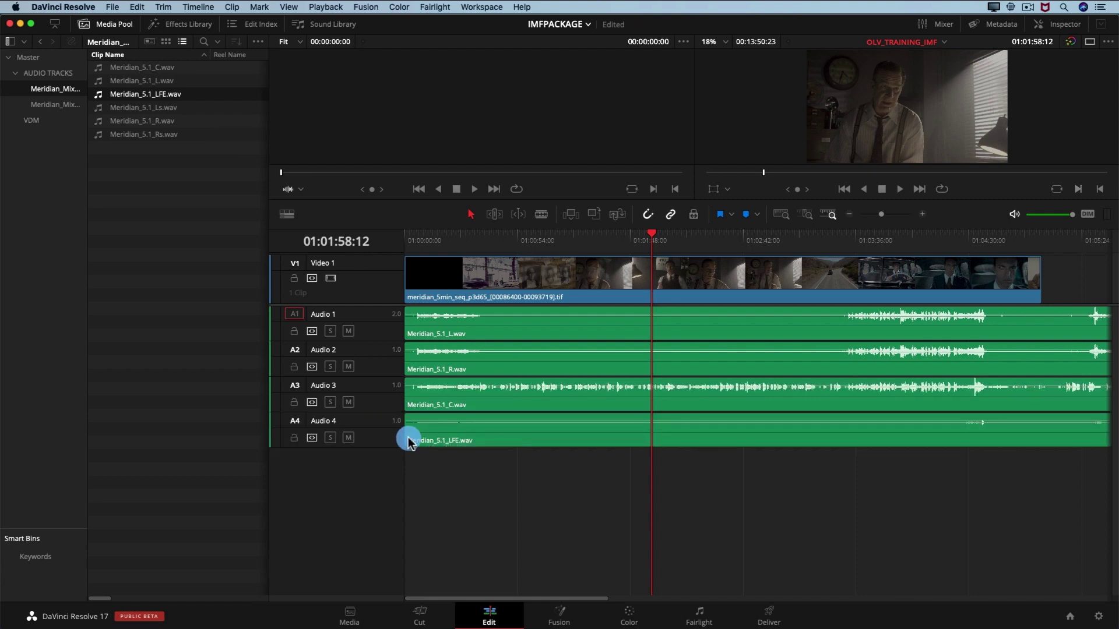
pyautogui.moveTo(146, 108); pyautogui.dragTo(408, 477)
pyautogui.moveTo(141, 135); pyautogui.dragTo(407, 506)
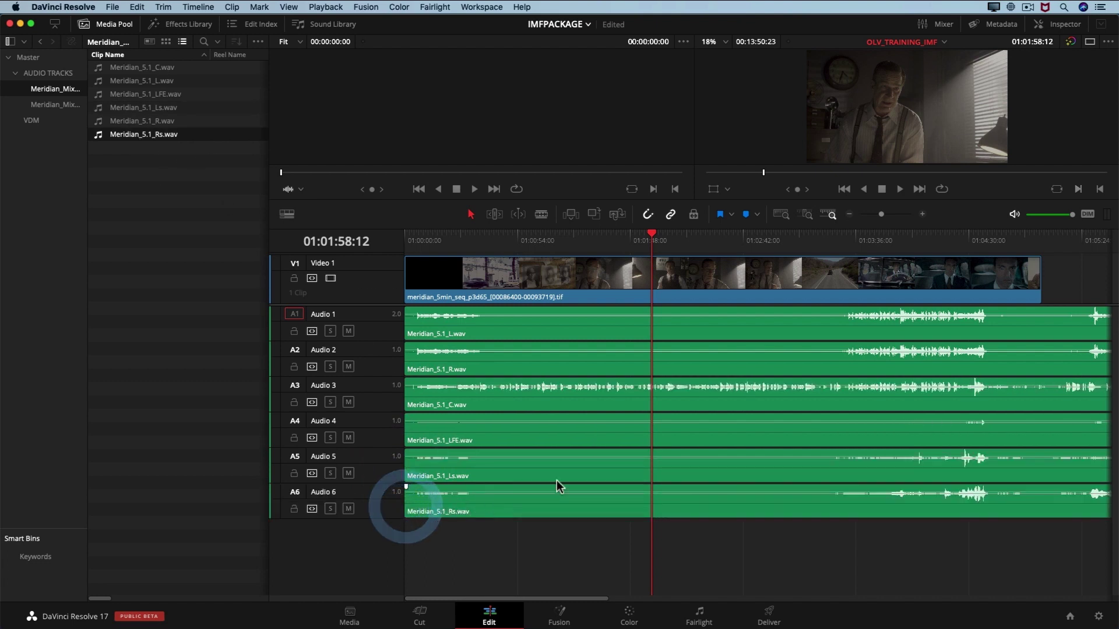
# Trim the ends of all six audio clips to the end of the video clip at 01:05:05:00
pyautogui.hotkey('shift', 'z')
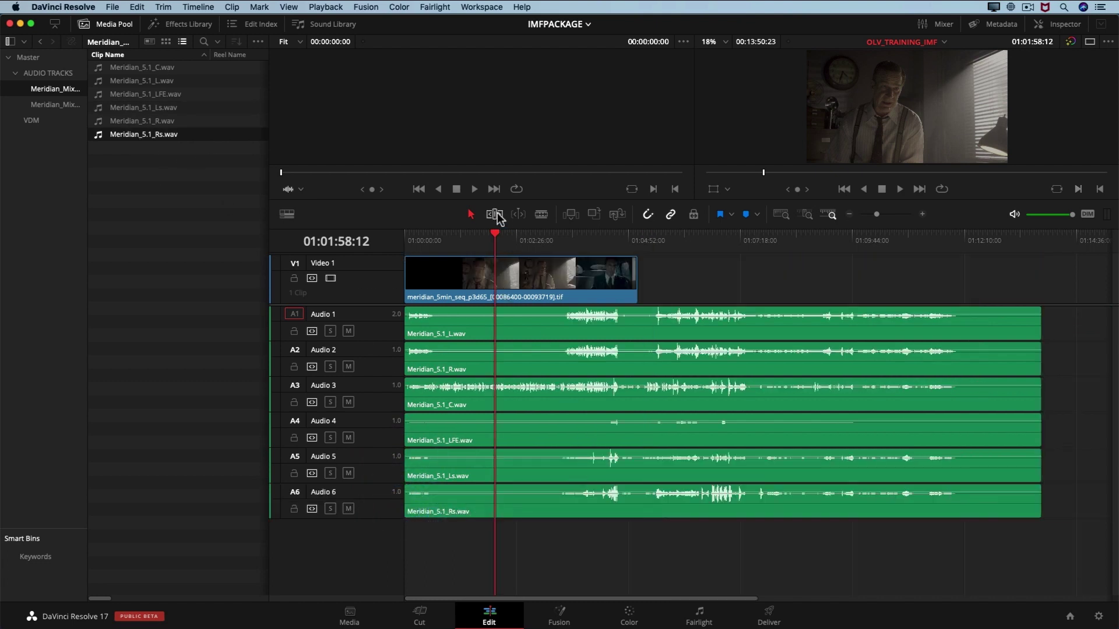
pyautogui.click(636, 239)
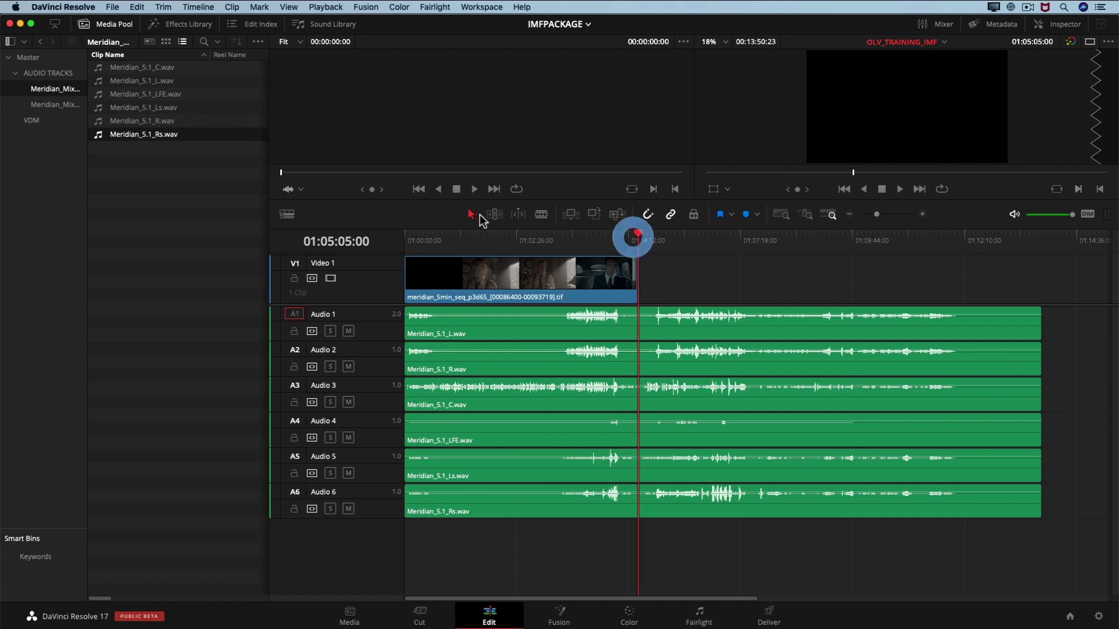
pyautogui.click(495, 214)
pyautogui.moveTo(1020, 283); pyautogui.dragTo(902, 561)
pyautogui.click(902, 561)
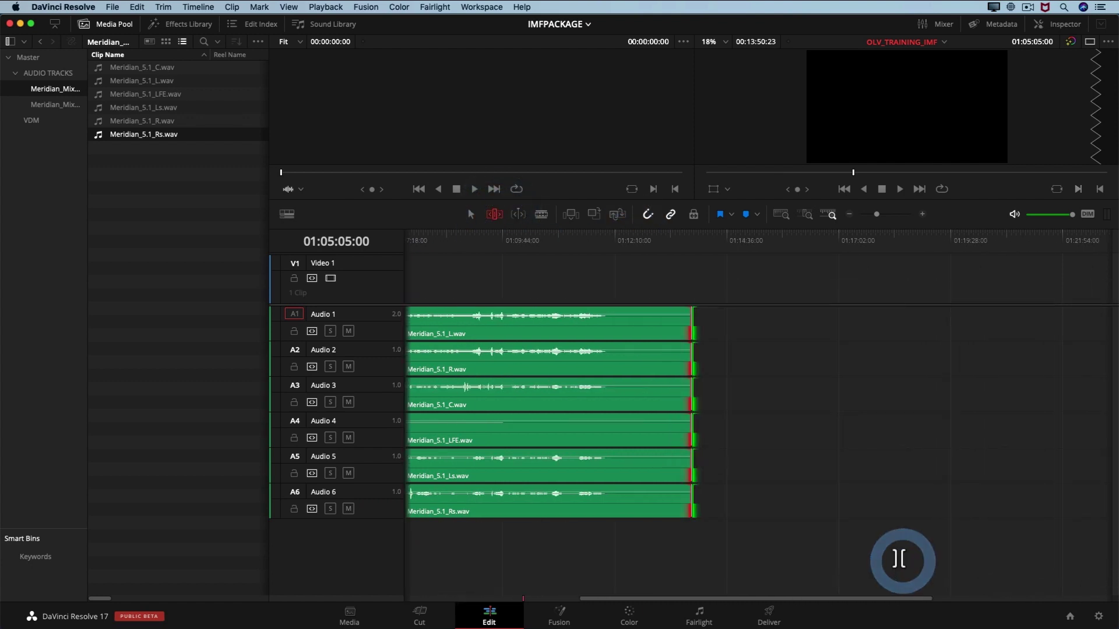
pyautogui.hotkey('shift', ']')
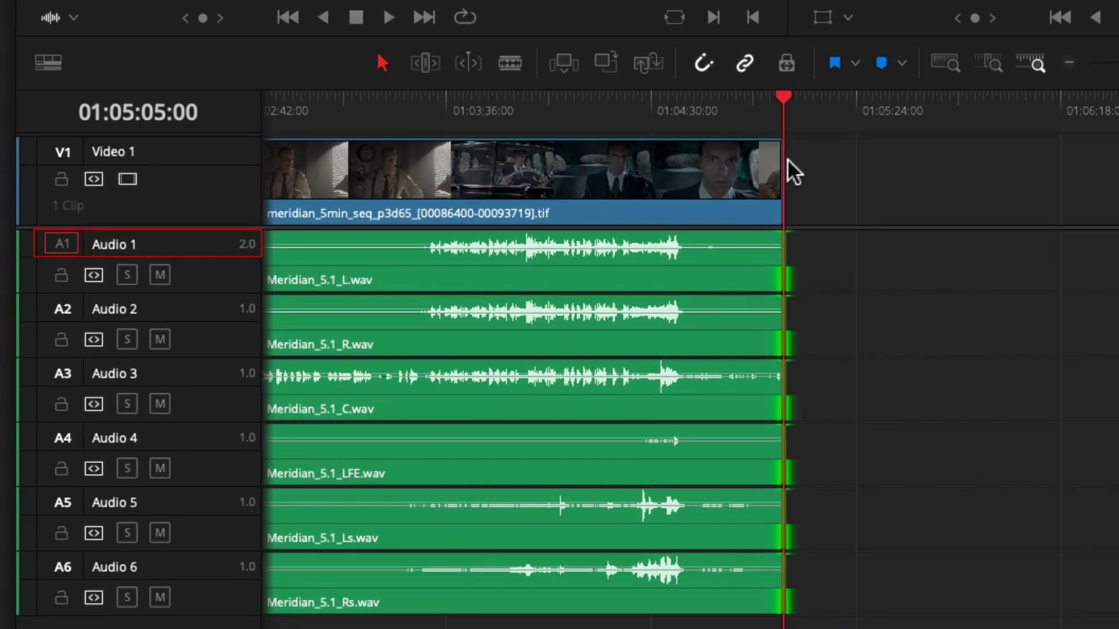
# Change the track type of Audio 1 to Mono and clear the edit point selection
pyautogui.hscroll(-5, 744, 600)
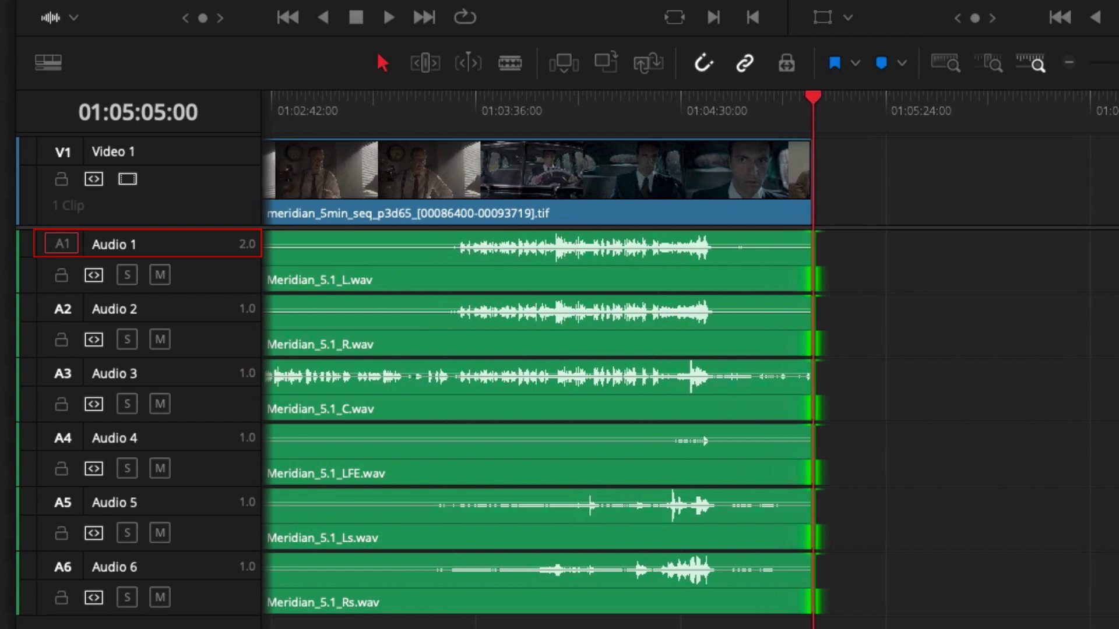
pyautogui.hscroll(-5, 744, 599)
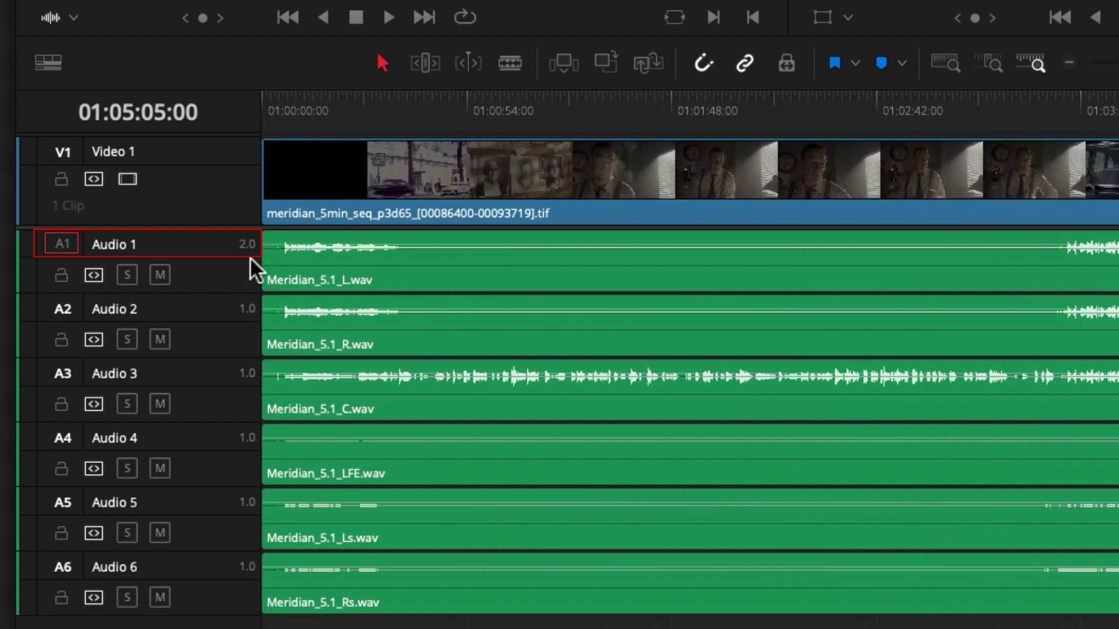
pyautogui.moveTo(247, 248)
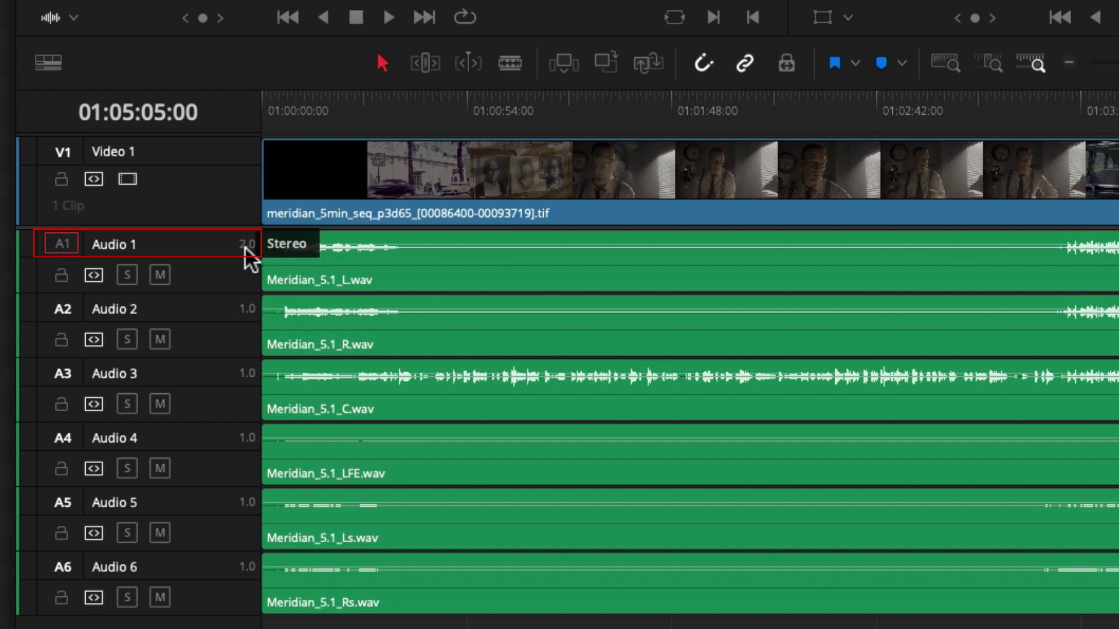
pyautogui.rightClick(245, 249)
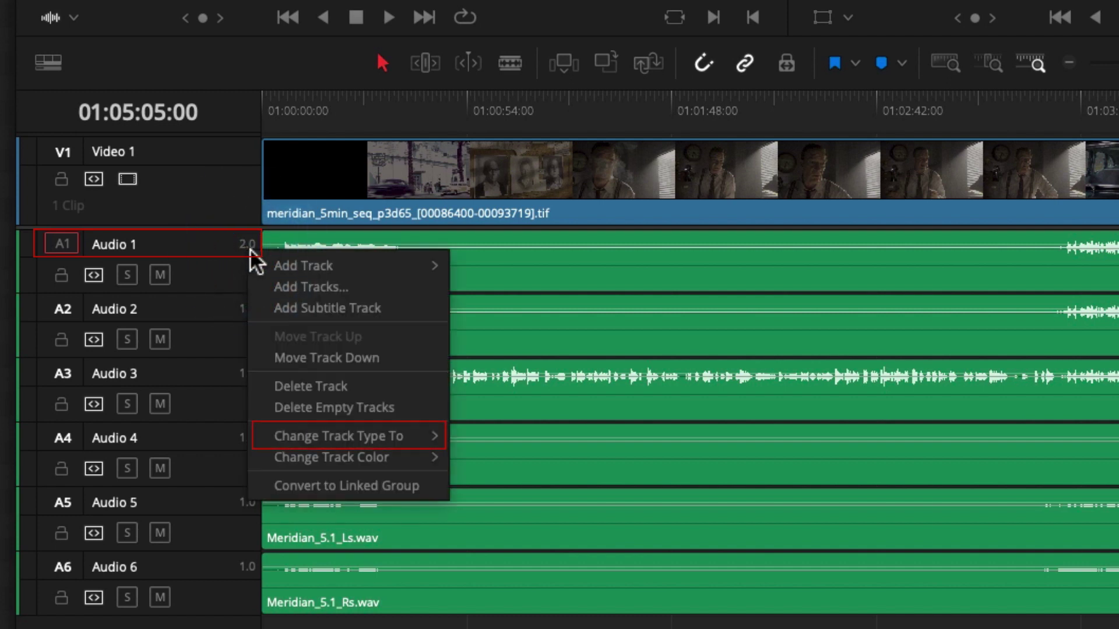
pyautogui.moveTo(400, 438)
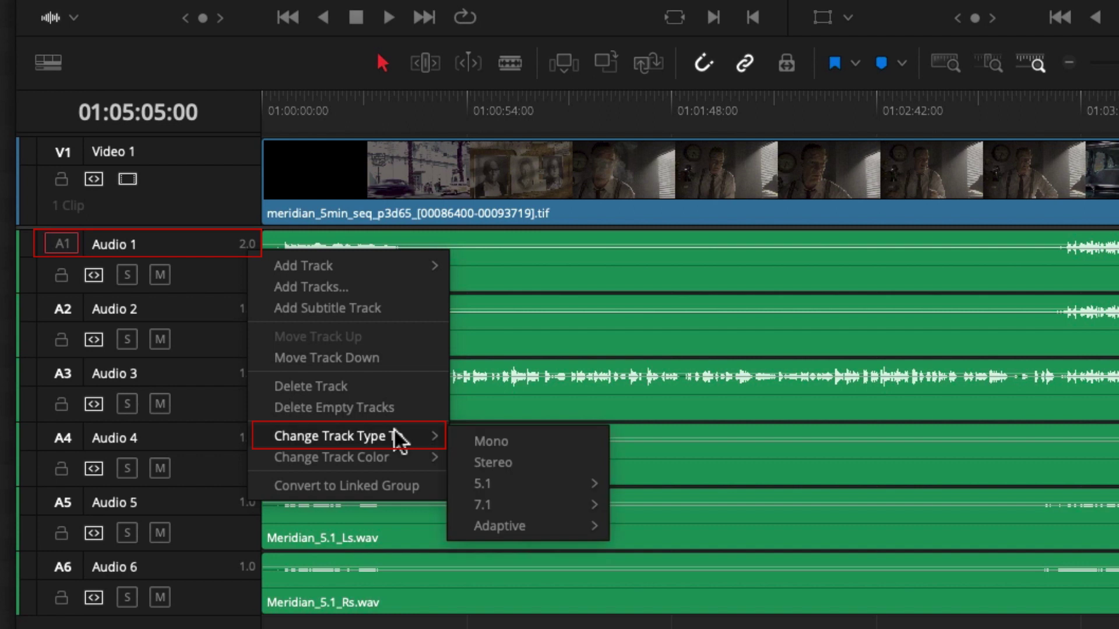
pyautogui.click(482, 444)
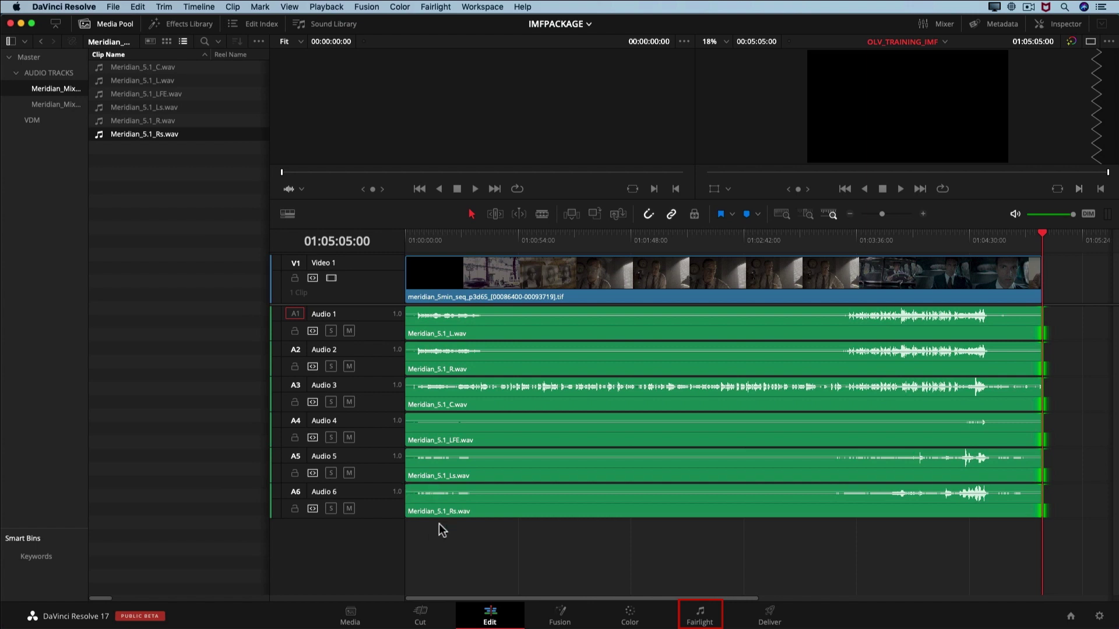
pyautogui.click(519, 548)
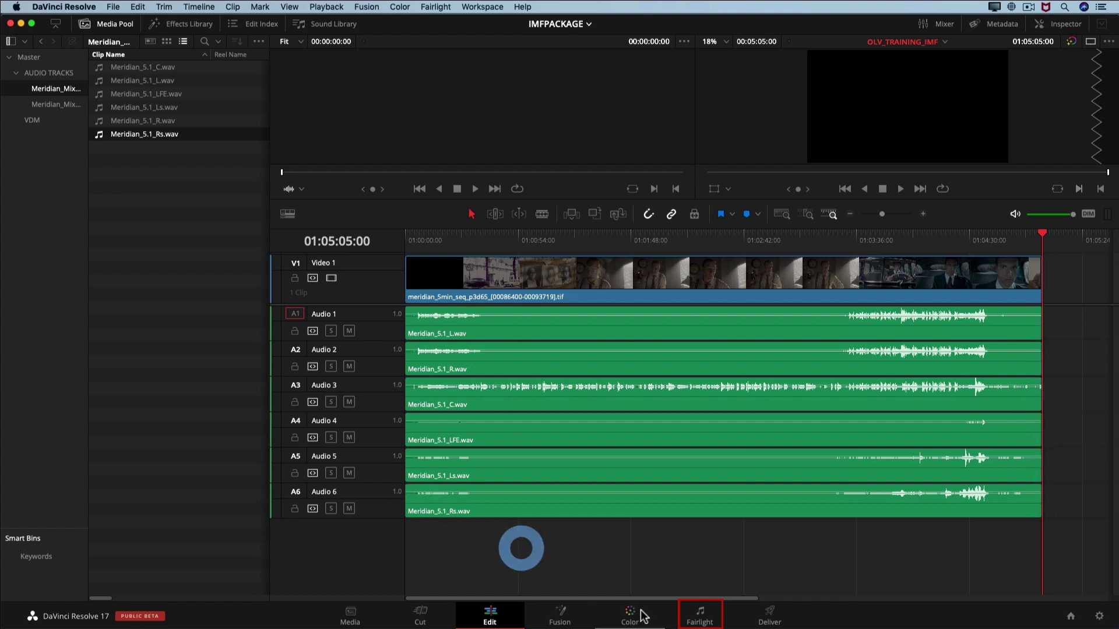
# On the Fairlight page, link tracks Audio 1 through Audio 6 as a 5.1 group
pyautogui.click(693, 618)
pyautogui.moveTo(522, 473); pyautogui.dragTo(470, 257)
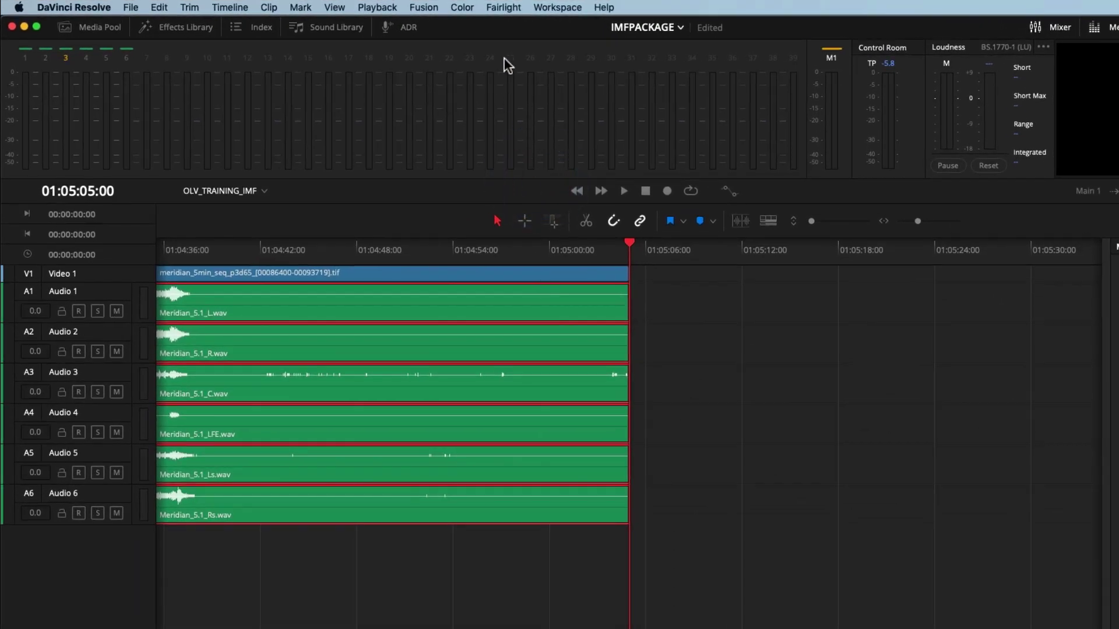
pyautogui.click(505, 8)
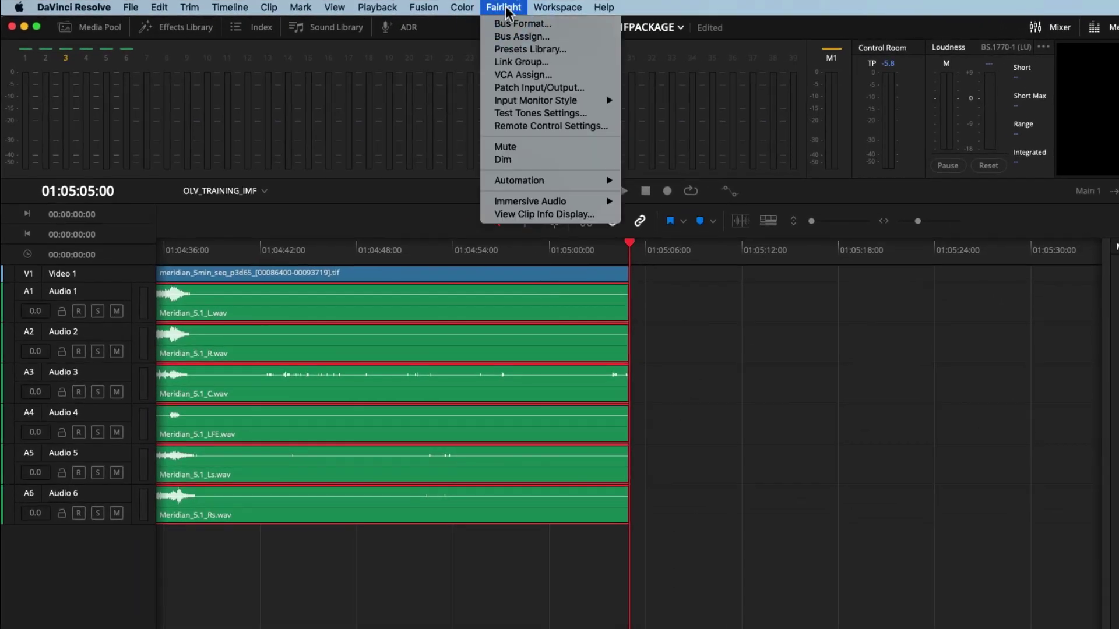
pyautogui.click(530, 61)
pyautogui.click(359, 141)
pyautogui.click(399, 145)
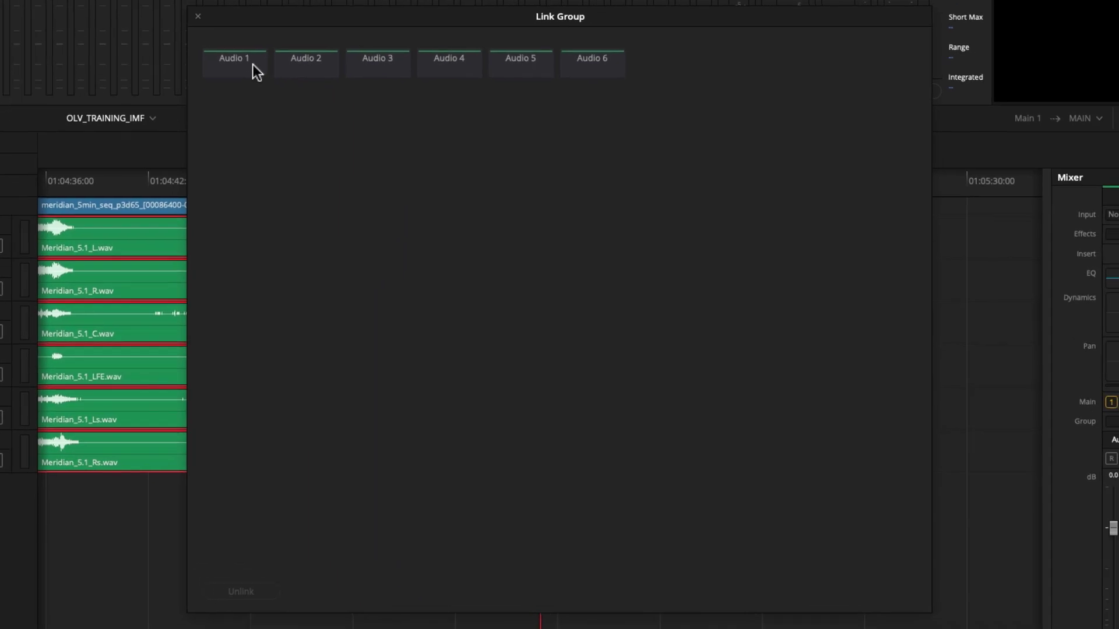
pyautogui.click(390, 64)
pyautogui.click(446, 66)
pyautogui.click(519, 66)
pyautogui.click(600, 65)
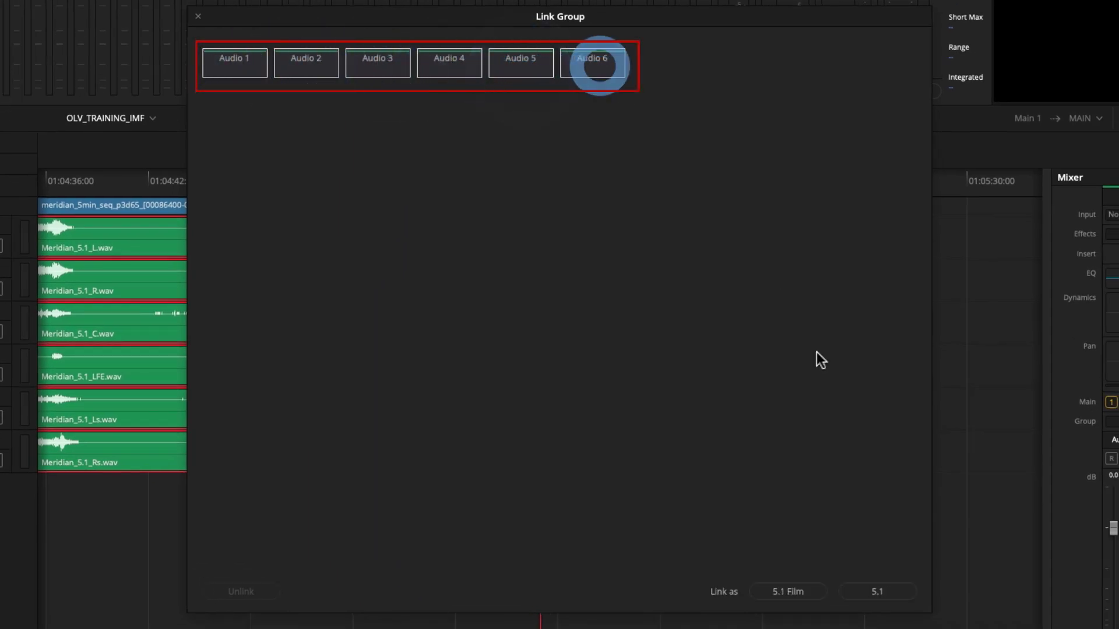
pyautogui.click(875, 594)
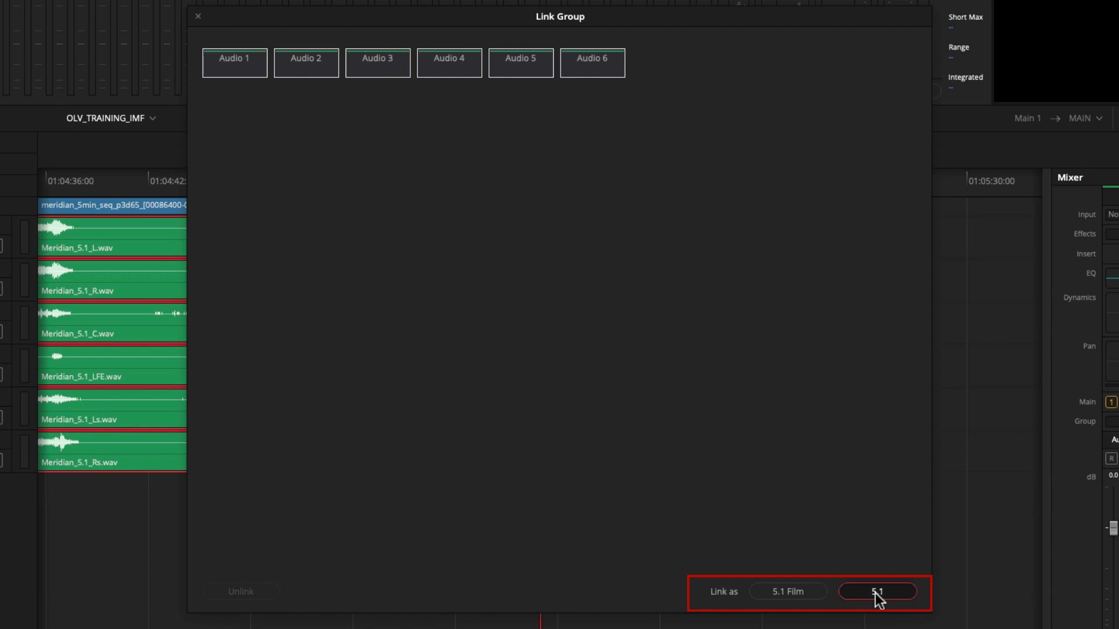
pyautogui.click(876, 593)
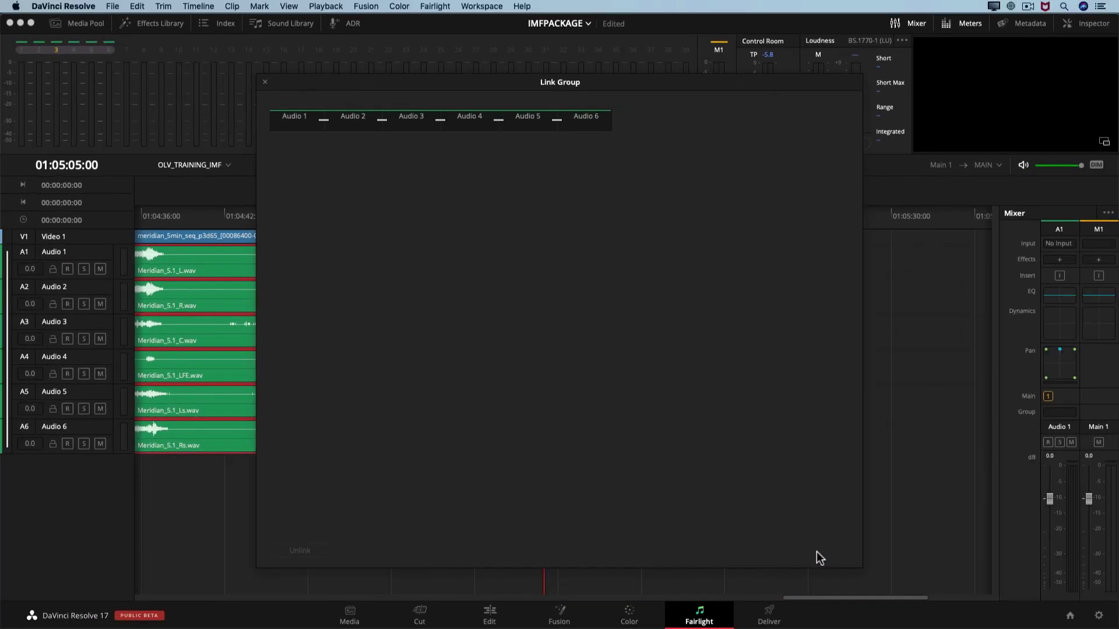
pyautogui.click(267, 82)
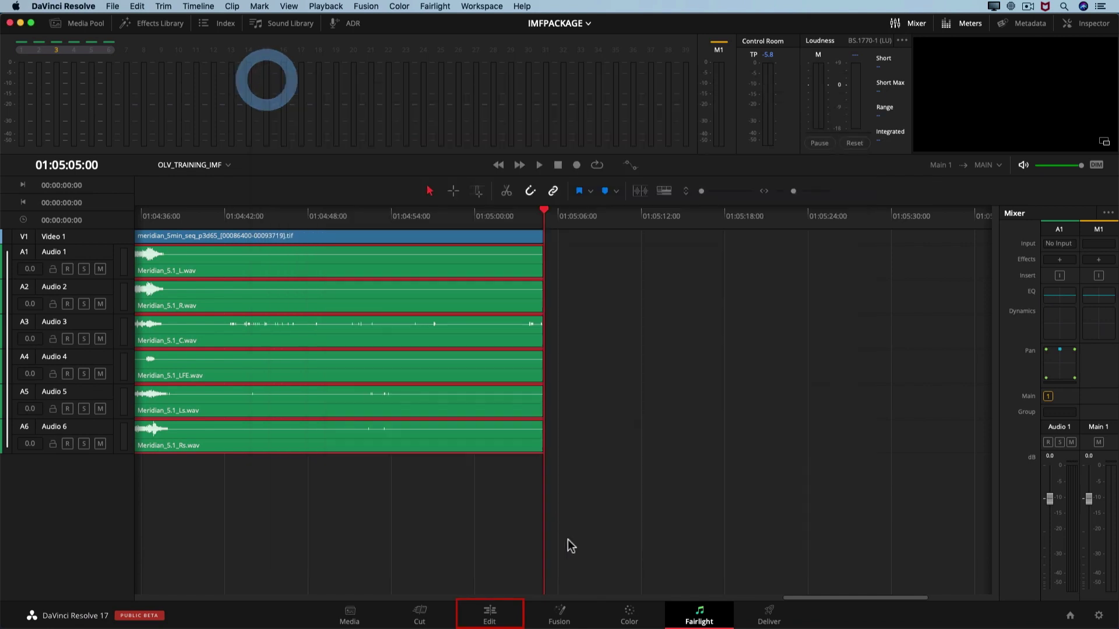
# Return to the Edit page, show the audio mixer, and play the loud passage near 01:04:37 to check the 5.1 group's levels
pyautogui.click(501, 616)
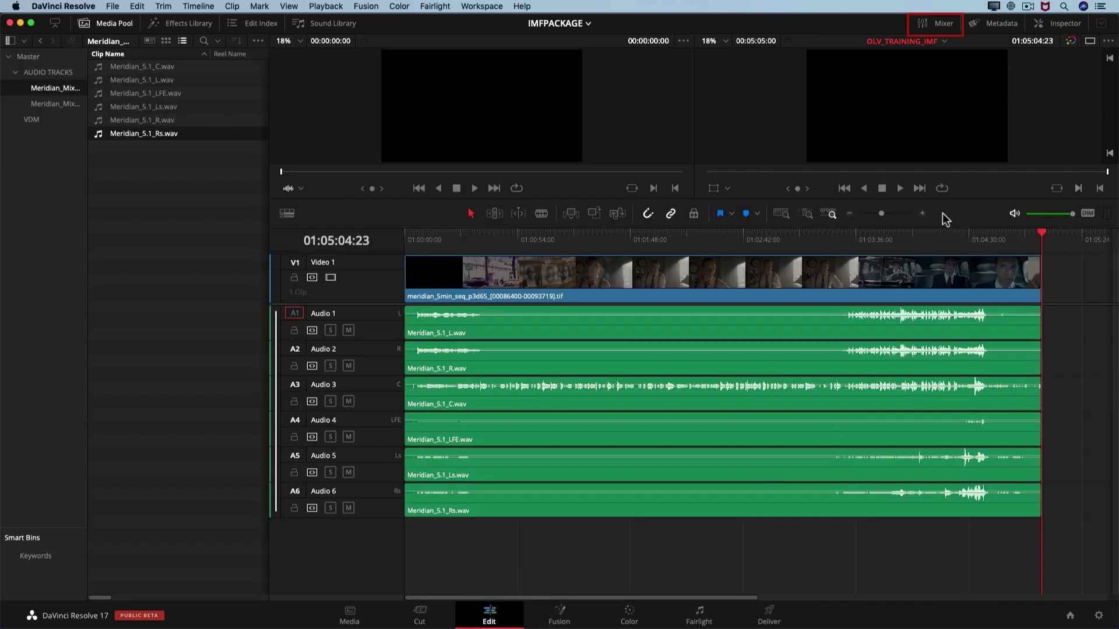
pyautogui.click(944, 27)
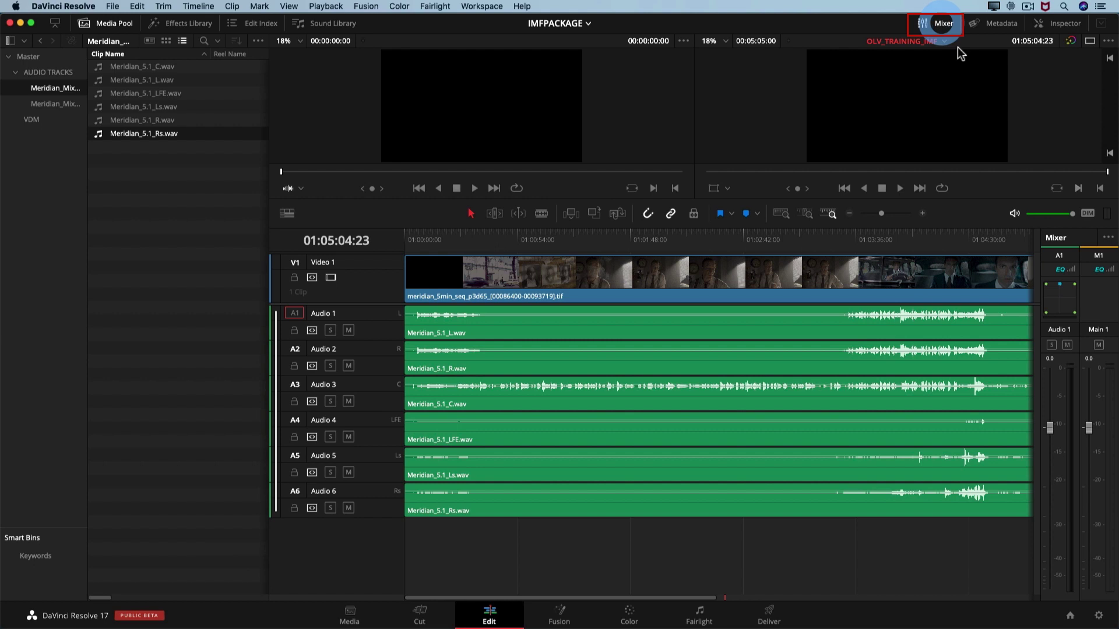
pyautogui.click(978, 240)
pyautogui.click(975, 240)
pyautogui.press('space')
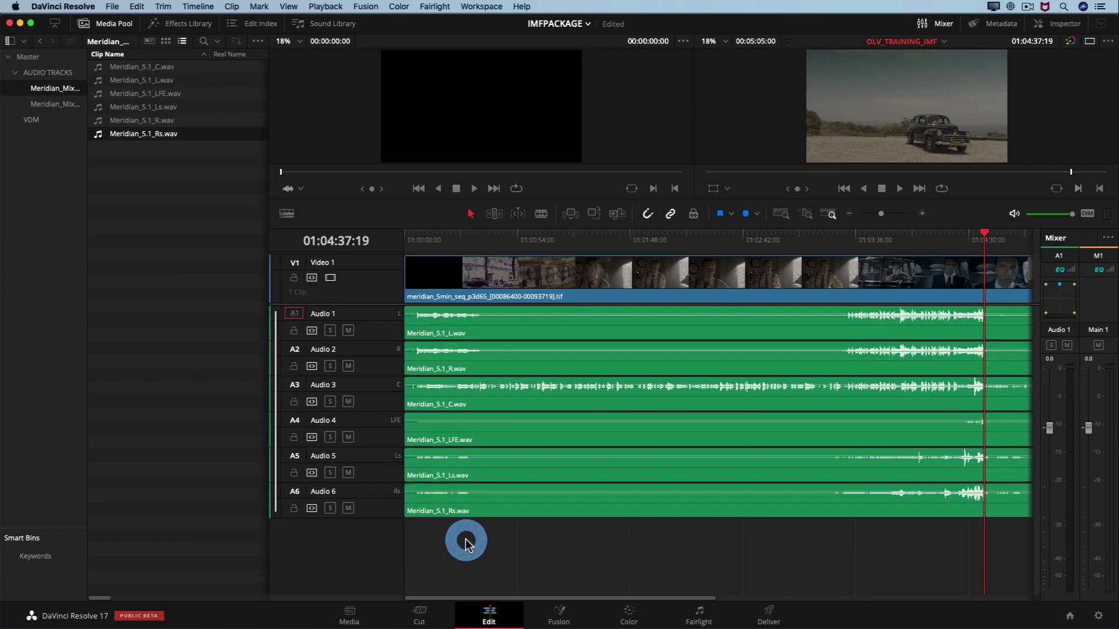
pyautogui.click(467, 539)
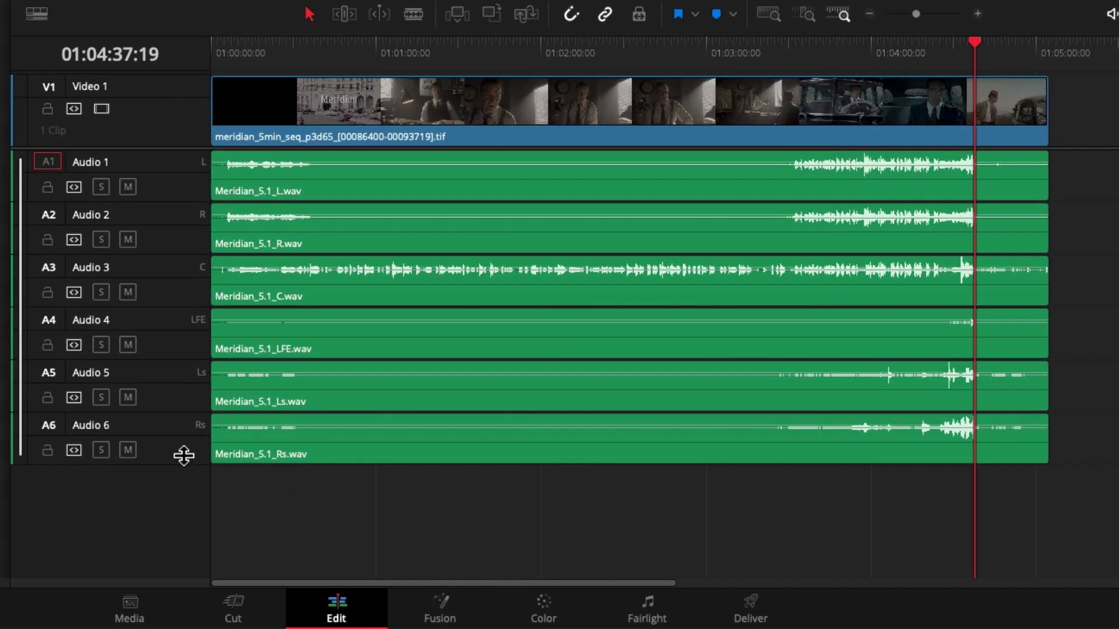
# Add a stereo audio track below Audio 6 and convert it to a linked group
pyautogui.rightClick(164, 491)
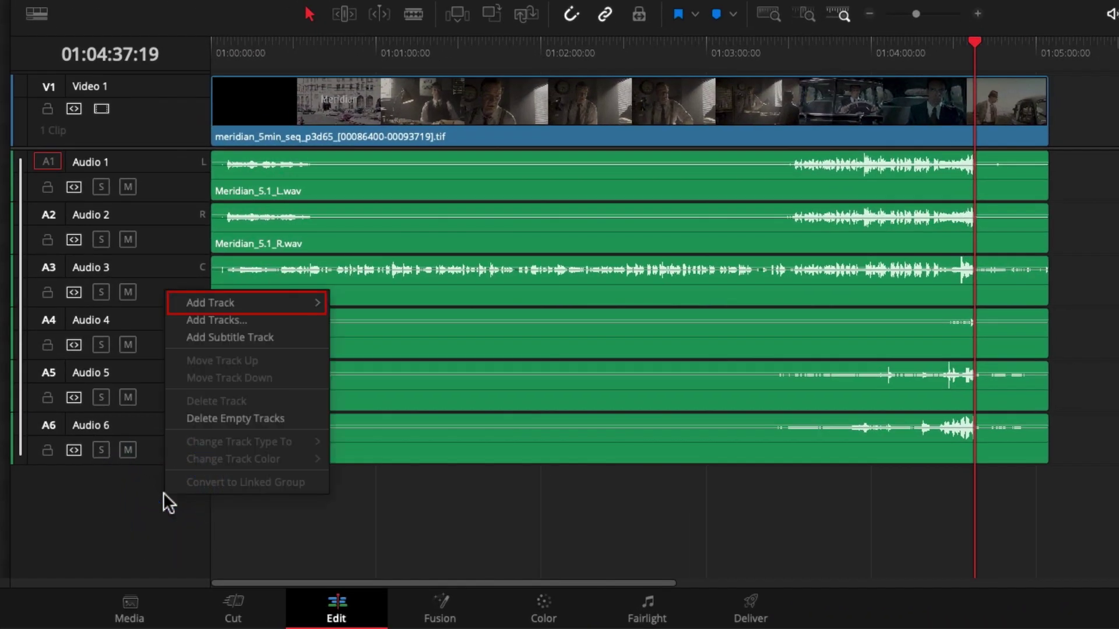
pyautogui.moveTo(268, 300)
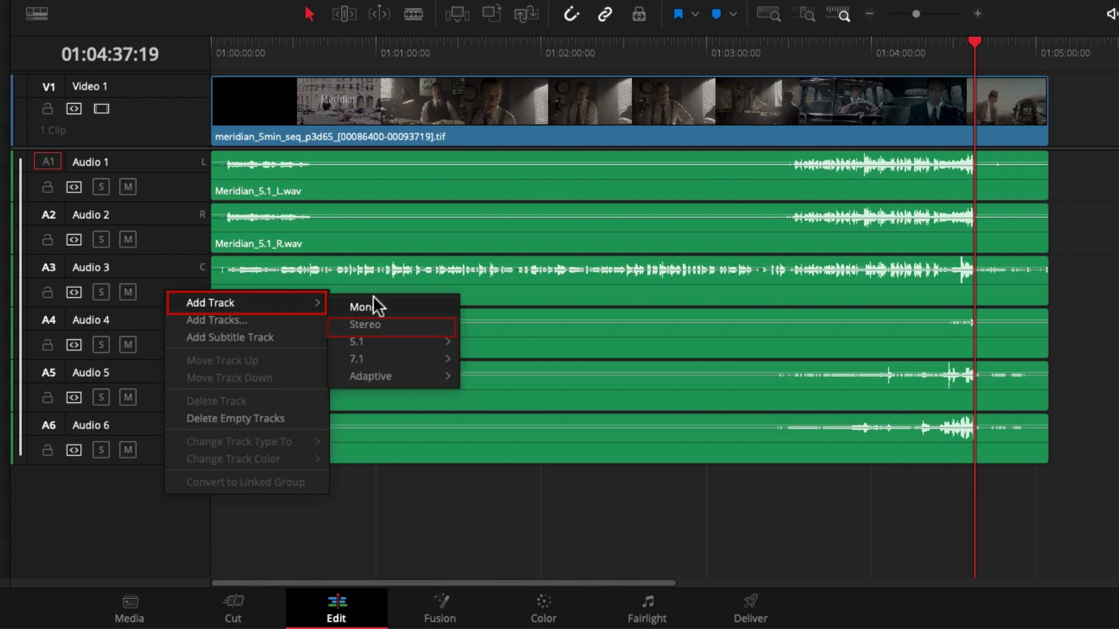
pyautogui.click(396, 324)
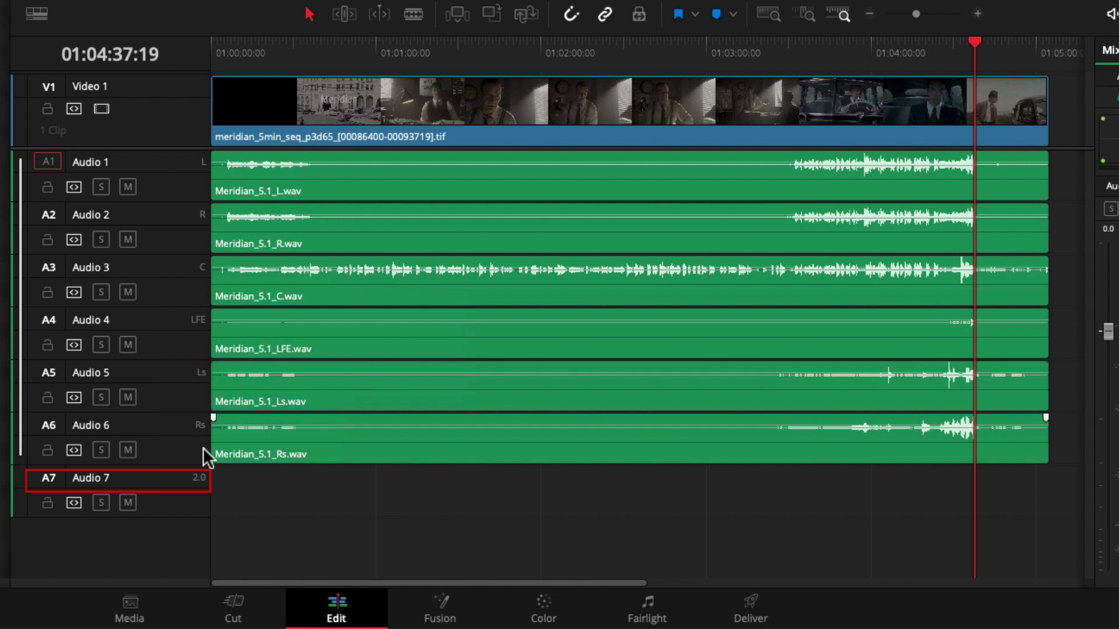
pyautogui.rightClick(180, 478)
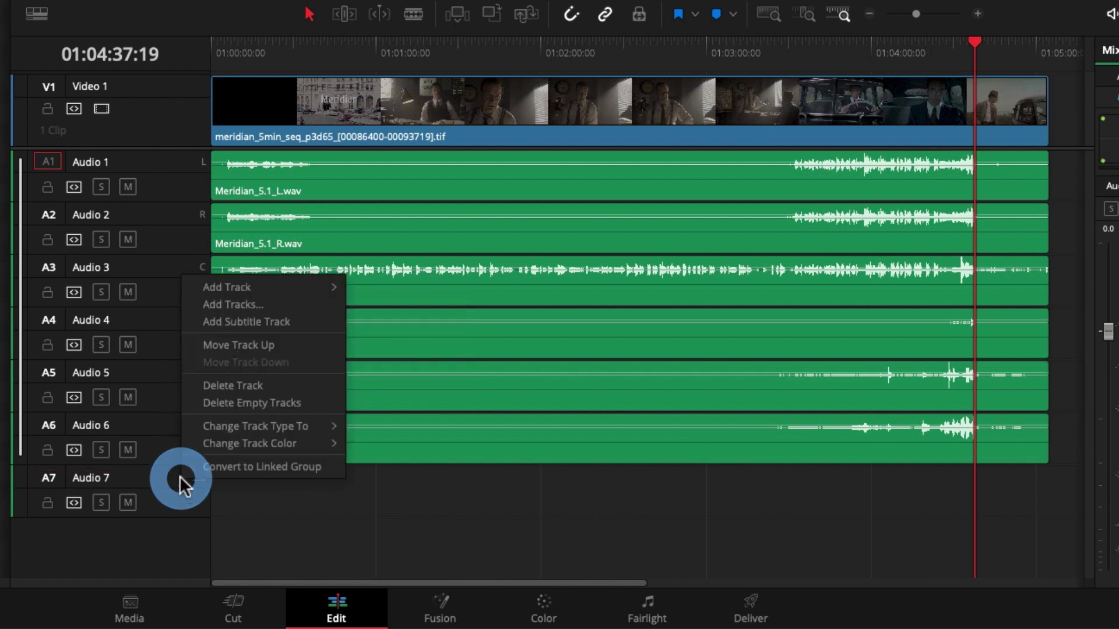
pyautogui.click(258, 469)
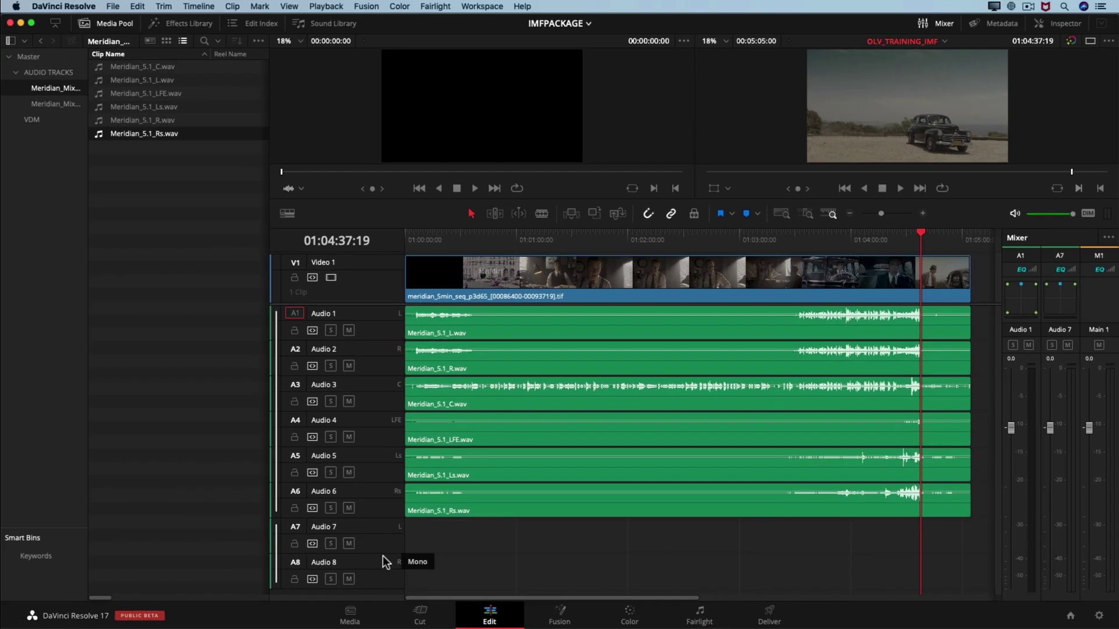
# Place Meridian_Mix_Lt.wav on Audio 7 and Meridian_Mix_Rt.wav on Audio 8 from the timeline start
pyautogui.click(53, 102)
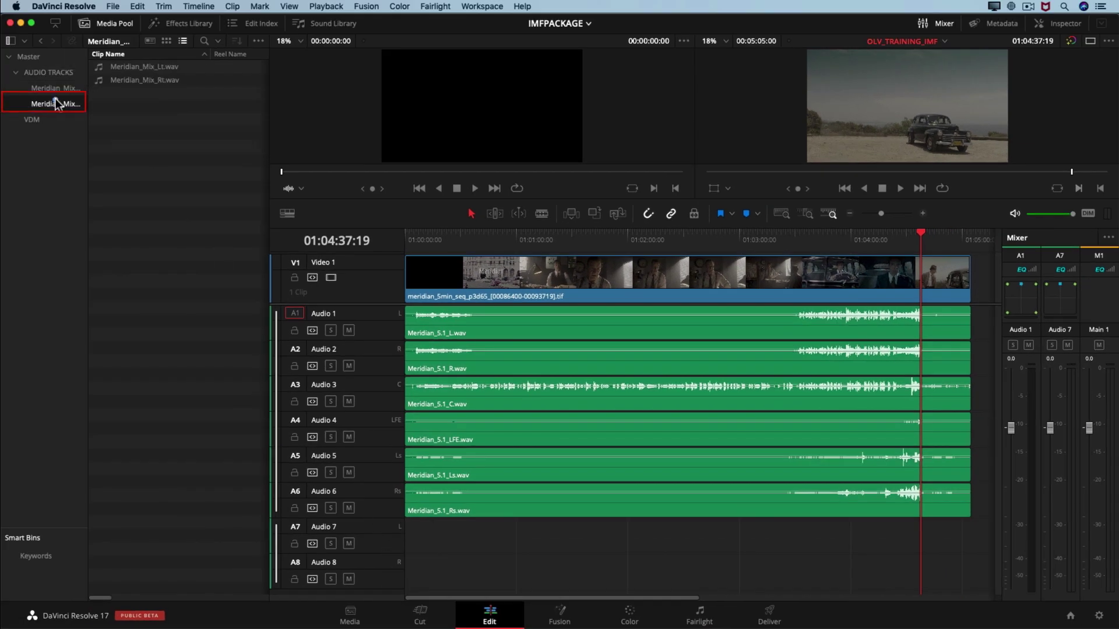
pyautogui.moveTo(406, 505); pyautogui.dragTo(407, 541)
pyautogui.moveTo(138, 85); pyautogui.dragTo(419, 559)
pyautogui.hotkey('shift', 'z')
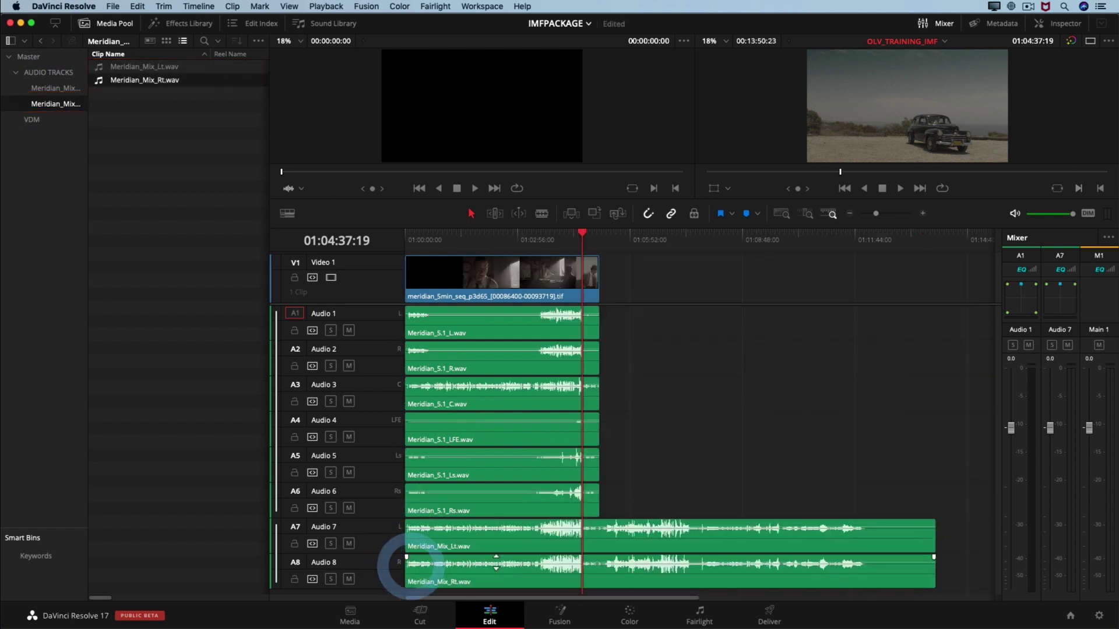
# Trim the ends of the Lt and Rt clips to the end of the video clip at 01:05:05:00 and return to selection mode
pyautogui.click(494, 214)
pyautogui.moveTo(910, 482); pyautogui.dragTo(949, 584)
pyautogui.click(601, 233)
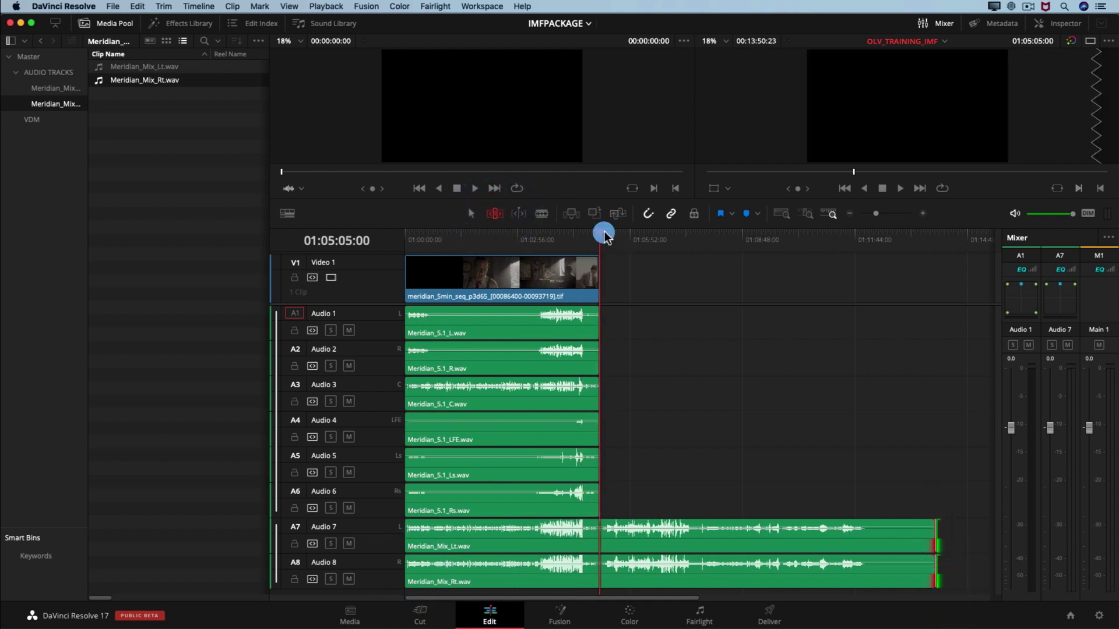
pyautogui.press('e')
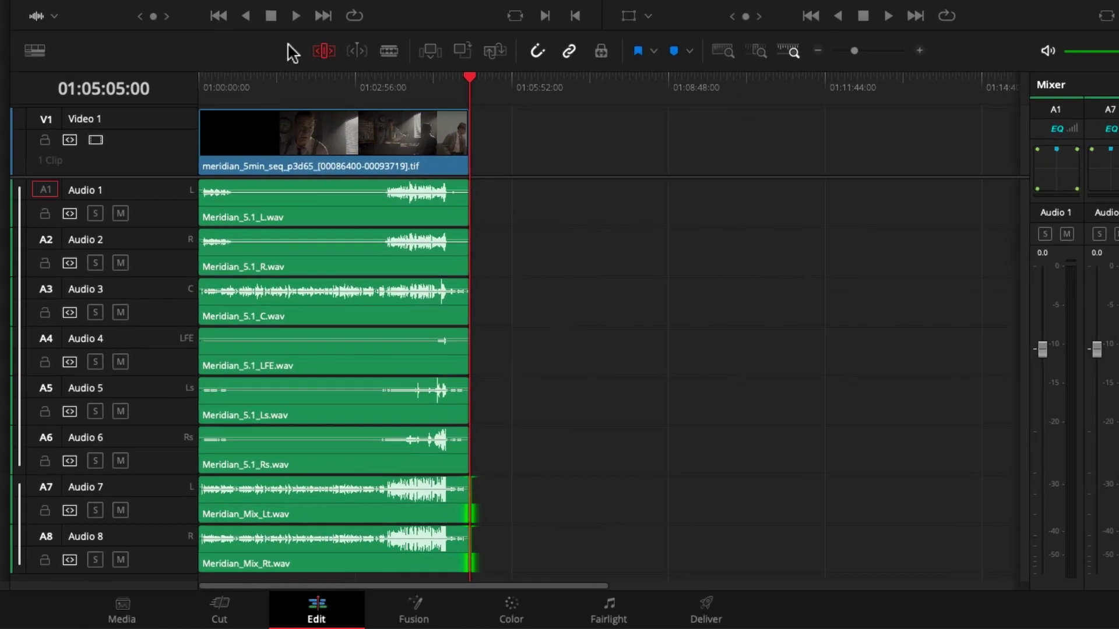
pyautogui.click(292, 52)
pyautogui.click(519, 254)
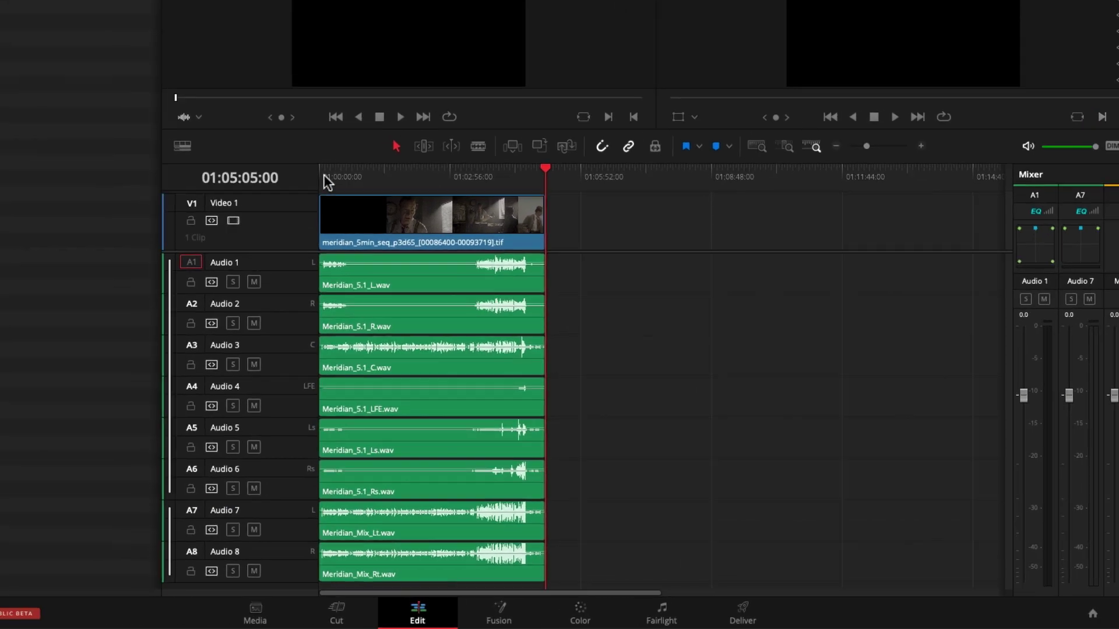
# Examine the short sync pop around 01:00:04:01 frame by frame for alignment across all eight audio tracks
pyautogui.press('Home')
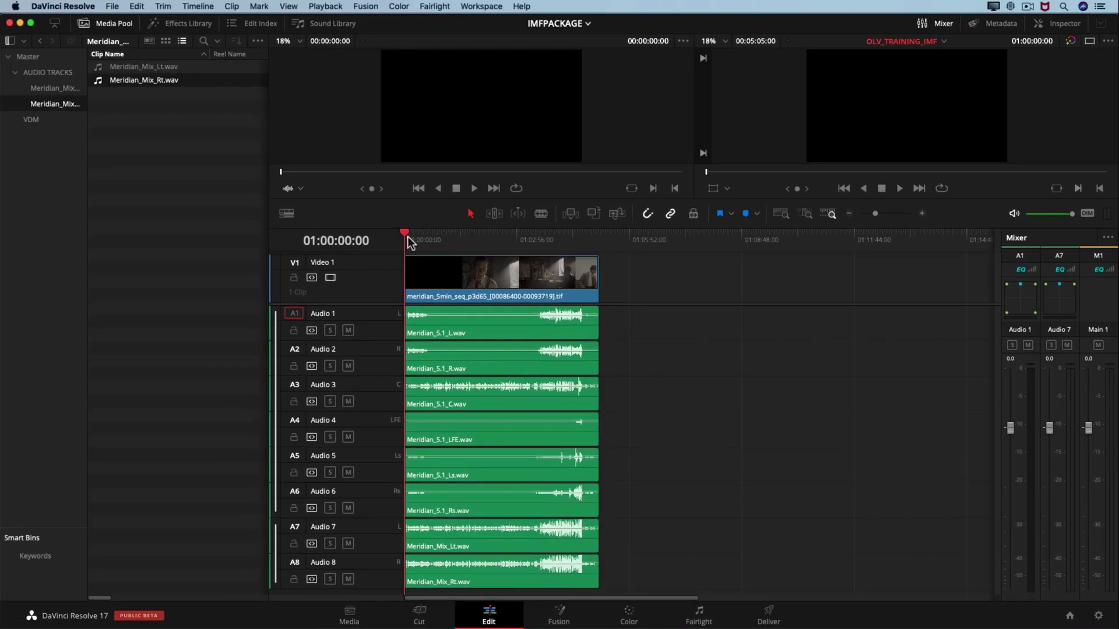
pyautogui.click(921, 214)
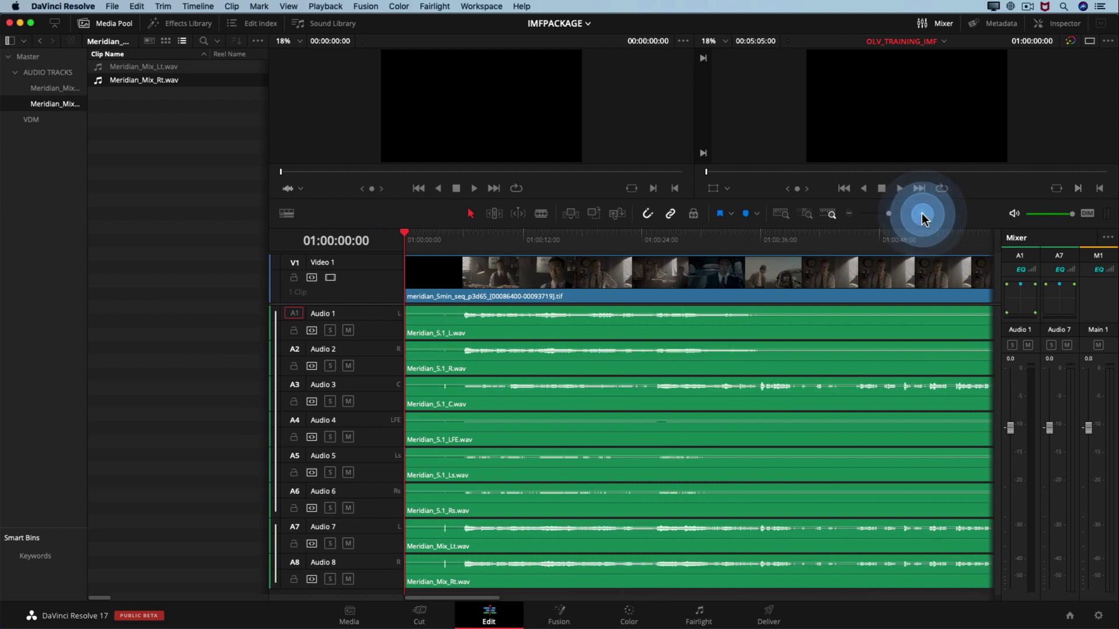
pyautogui.click(669, 238)
pyautogui.click(565, 239)
pyautogui.click(564, 239)
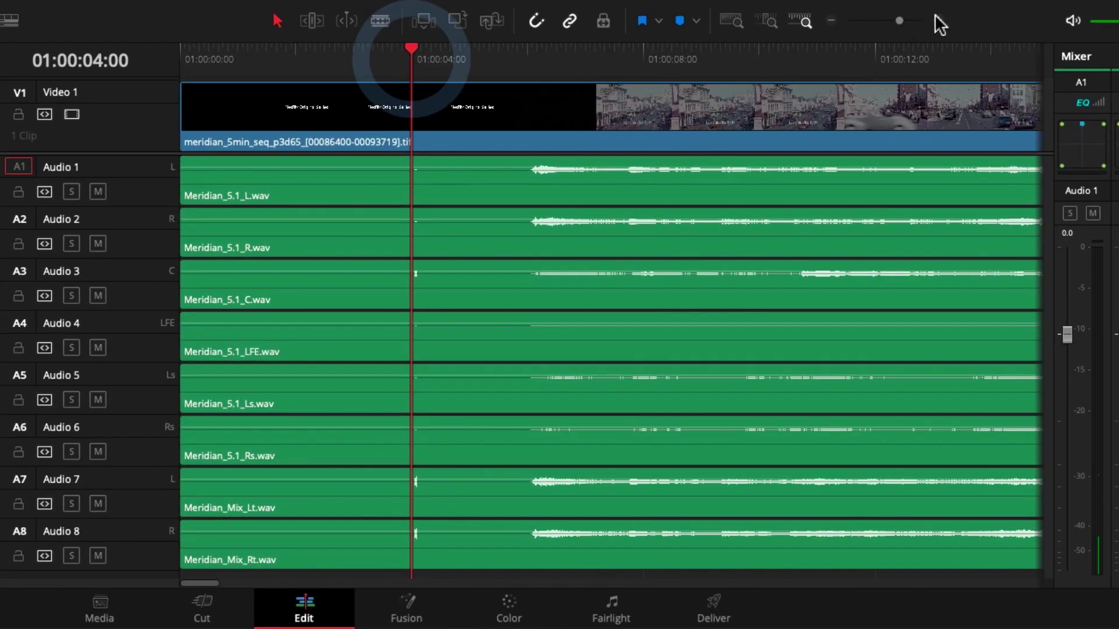
pyautogui.click(922, 214)
pyautogui.click(631, 55)
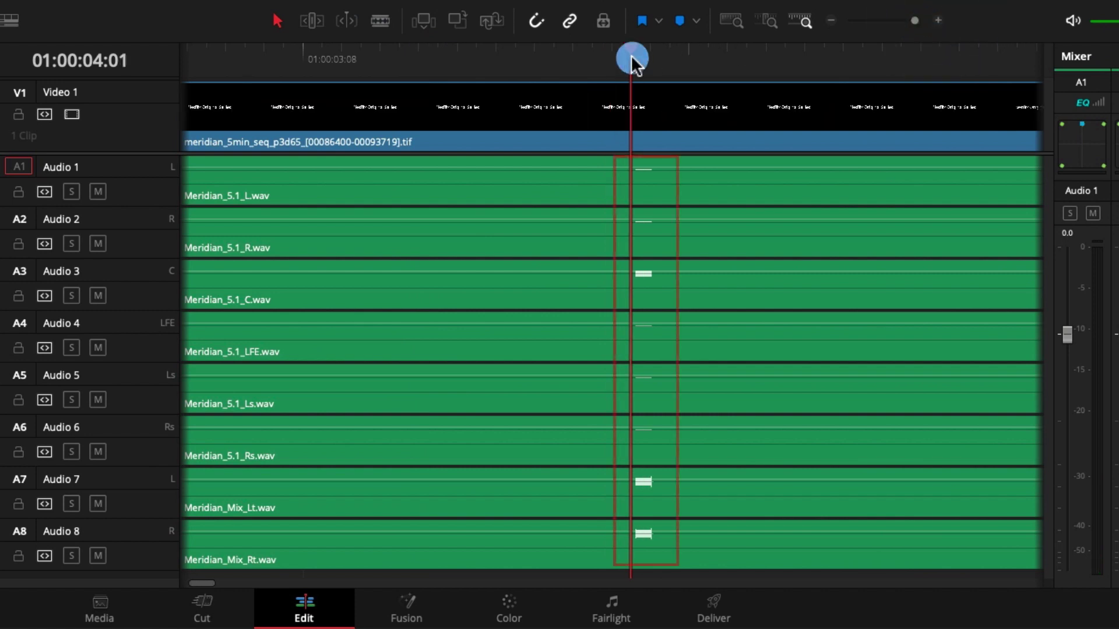
pyautogui.press('Right')
pyautogui.press('Right')
pyautogui.press('Left')
pyautogui.press('Left')
pyautogui.press('Left')
pyautogui.press('Right')
pyautogui.press('Left')
pyautogui.press('Right')
pyautogui.click(634, 49)
pyautogui.press('Right')
pyautogui.press('Right')
pyautogui.press('Right')
pyautogui.press('Right')
pyautogui.press('Right')
pyautogui.press('Right')
pyautogui.press('Right')
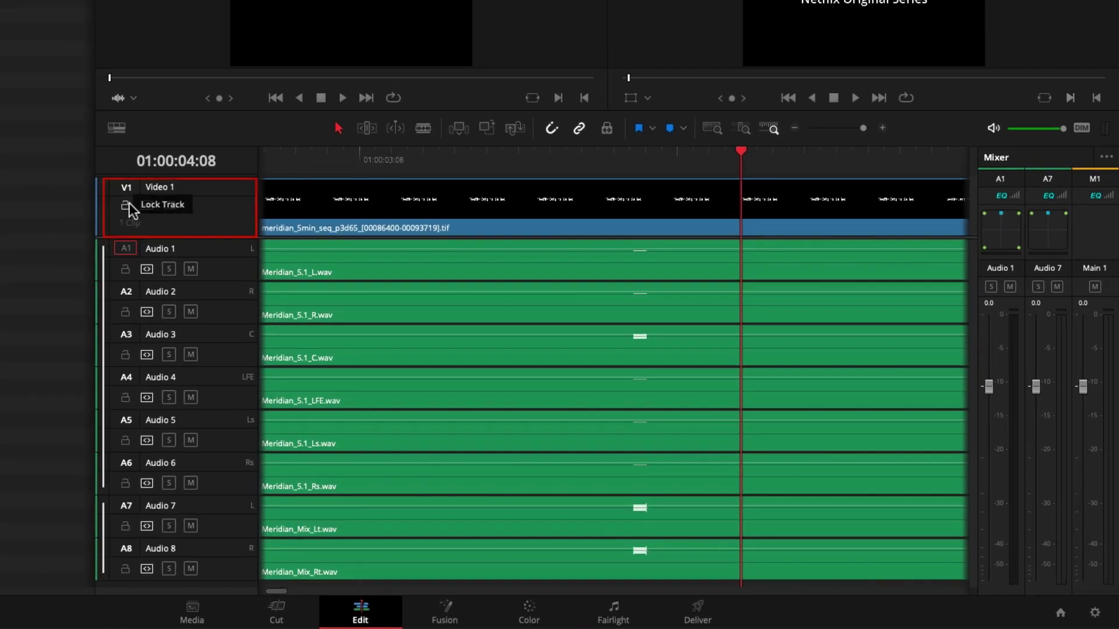
# Lock Video 1 and trim the start of all eight audio clips to 01:00:04:03, just past the sync pop
pyautogui.click(126, 205)
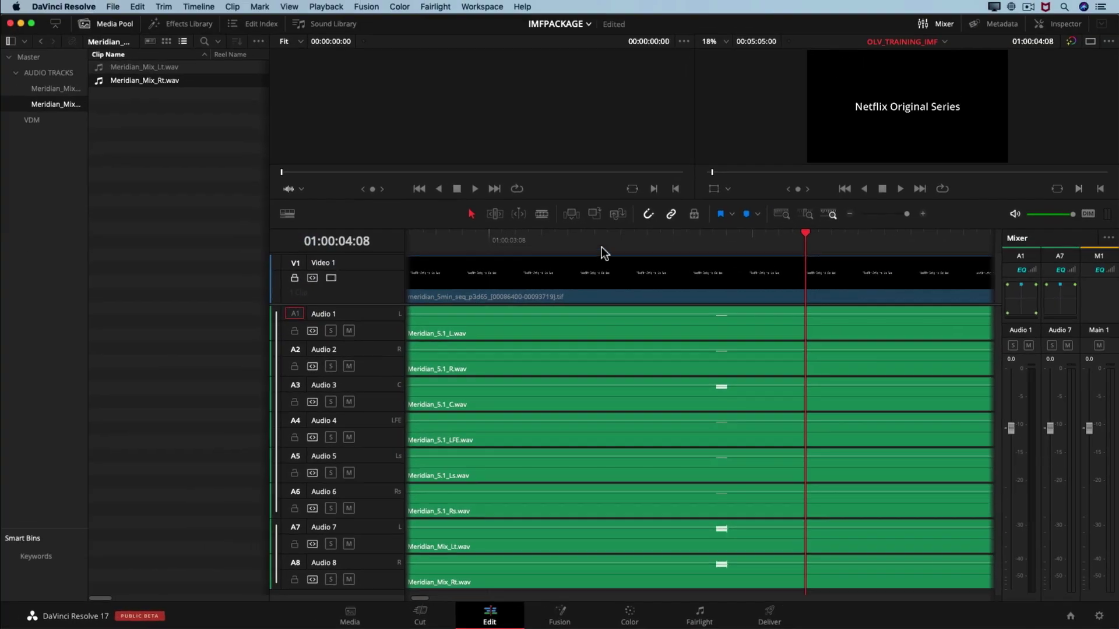
pyautogui.moveTo(602, 247); pyautogui.dragTo(729, 237)
pyautogui.click(723, 237)
pyautogui.press('Right')
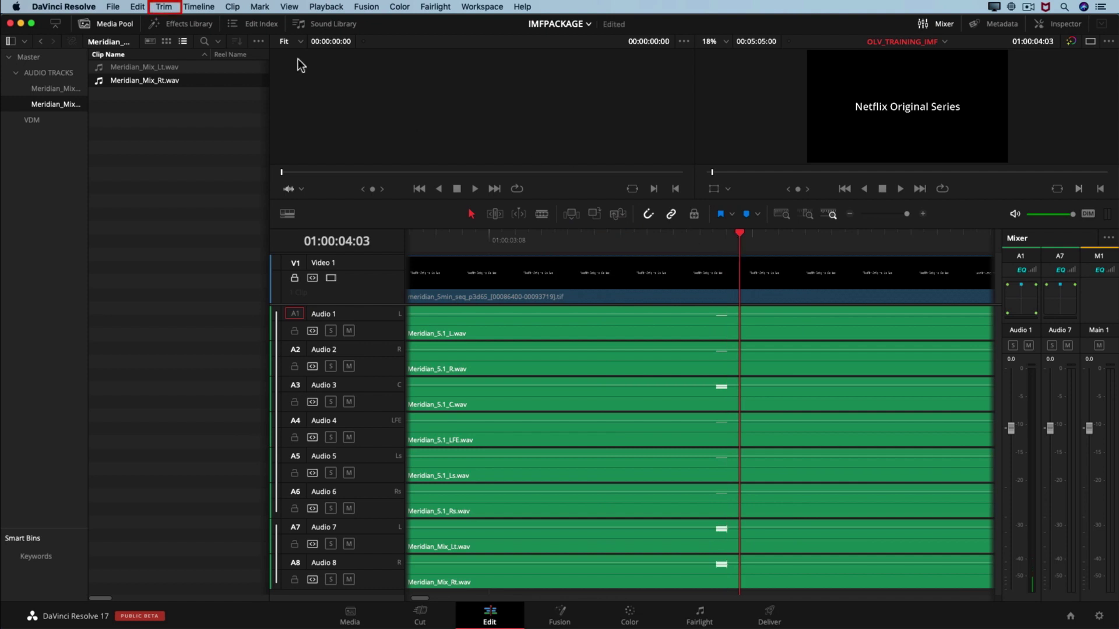
pyautogui.click(173, 8)
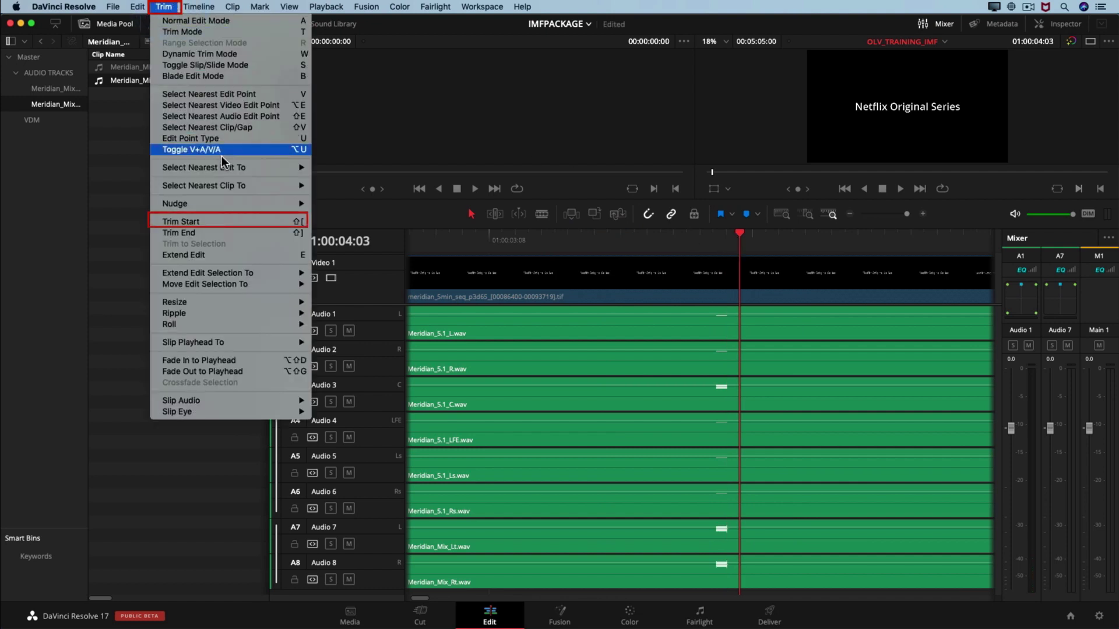
pyautogui.click(229, 226)
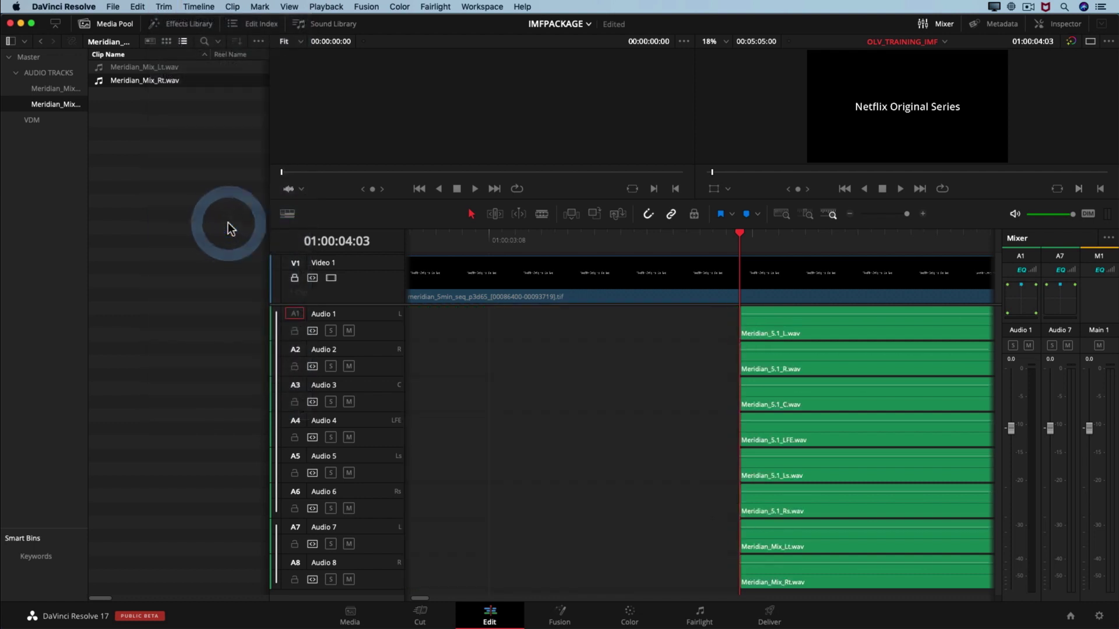
# Check the empty head of the audio tracks from 01:00:00:00 to the trimmed clip starts at 01:00:04:03
pyautogui.hotkey('shift', 'z')
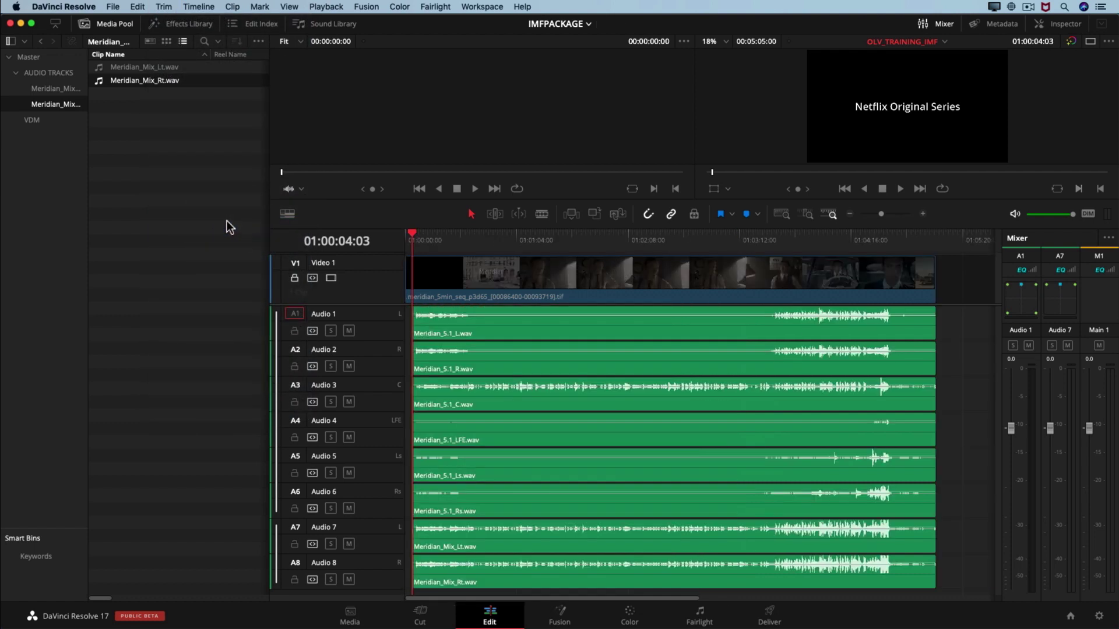
pyautogui.moveTo(411, 242); pyautogui.dragTo(403, 242)
pyautogui.click(406, 239)
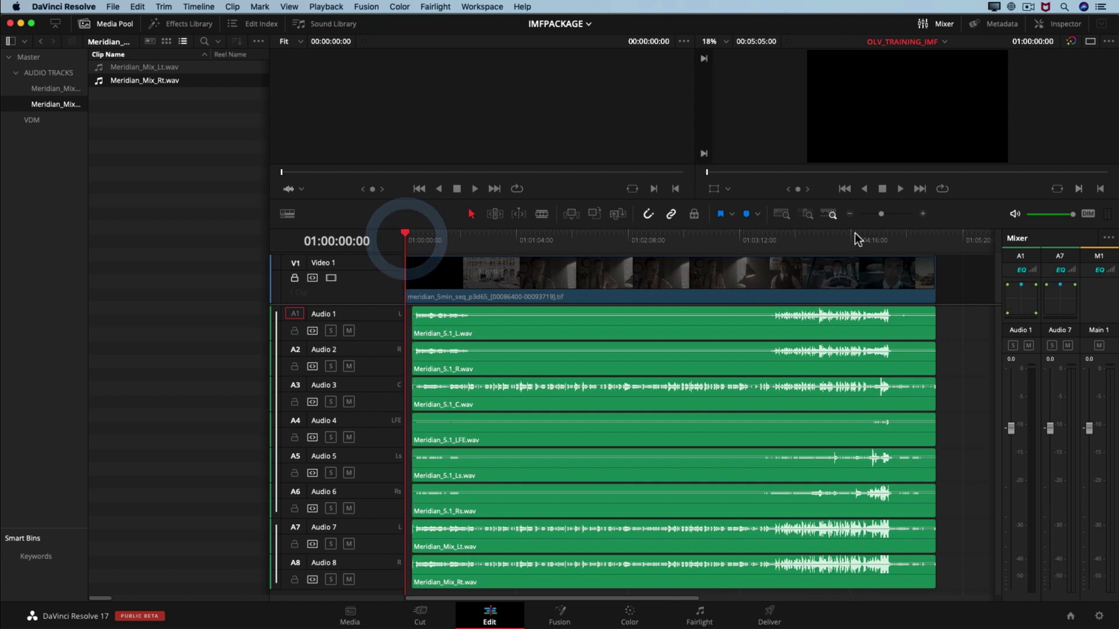
pyautogui.scroll(5, 878, 237)
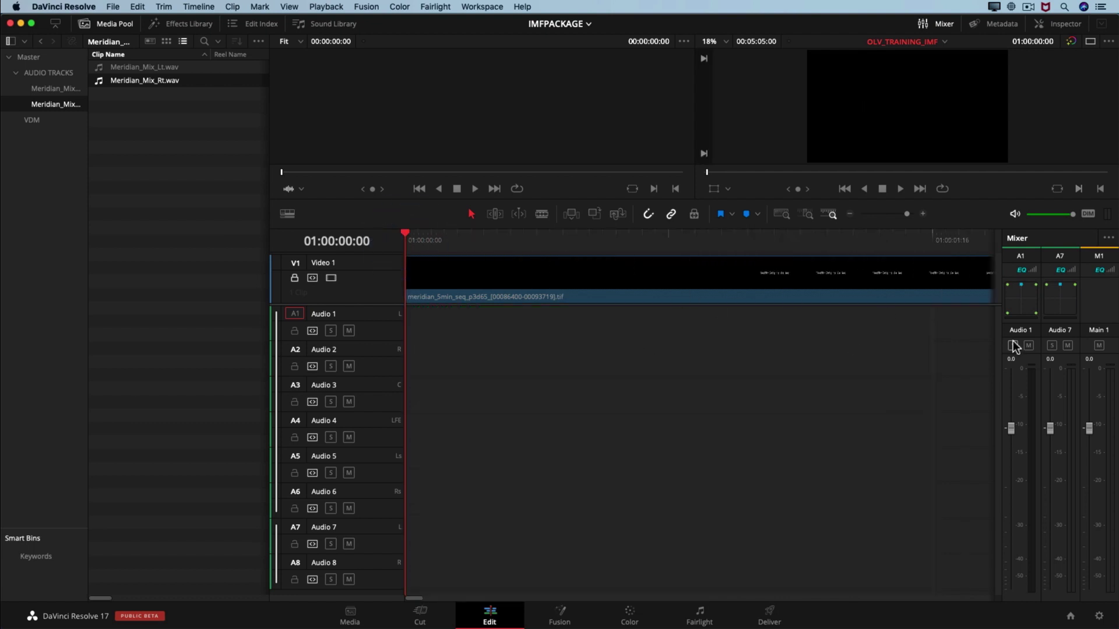
pyautogui.scroll(-5, 894, 243)
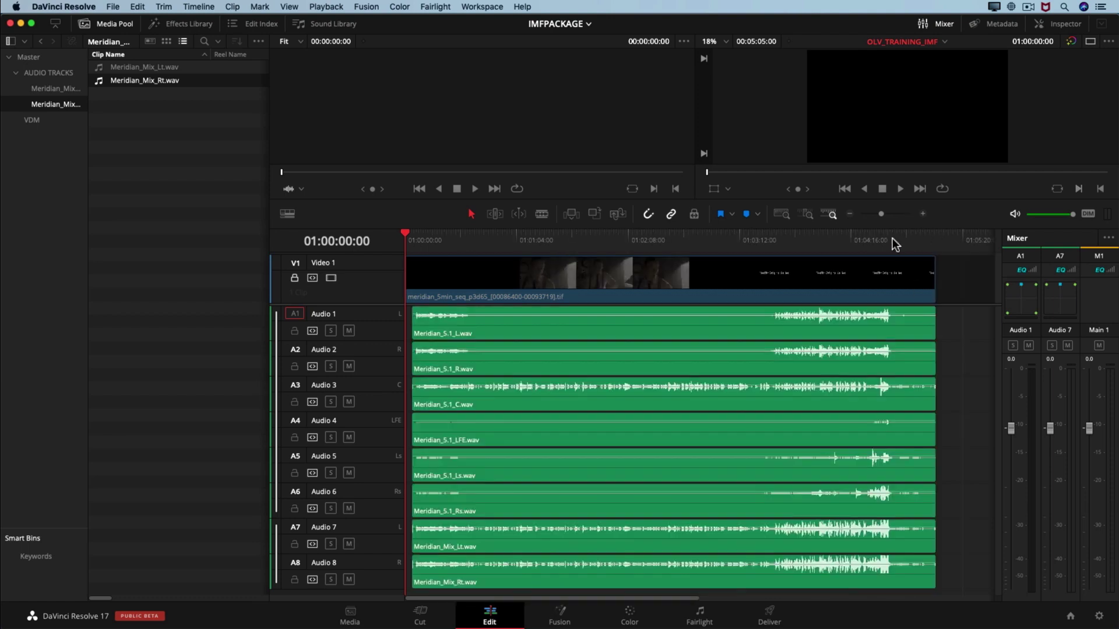
pyautogui.click(409, 237)
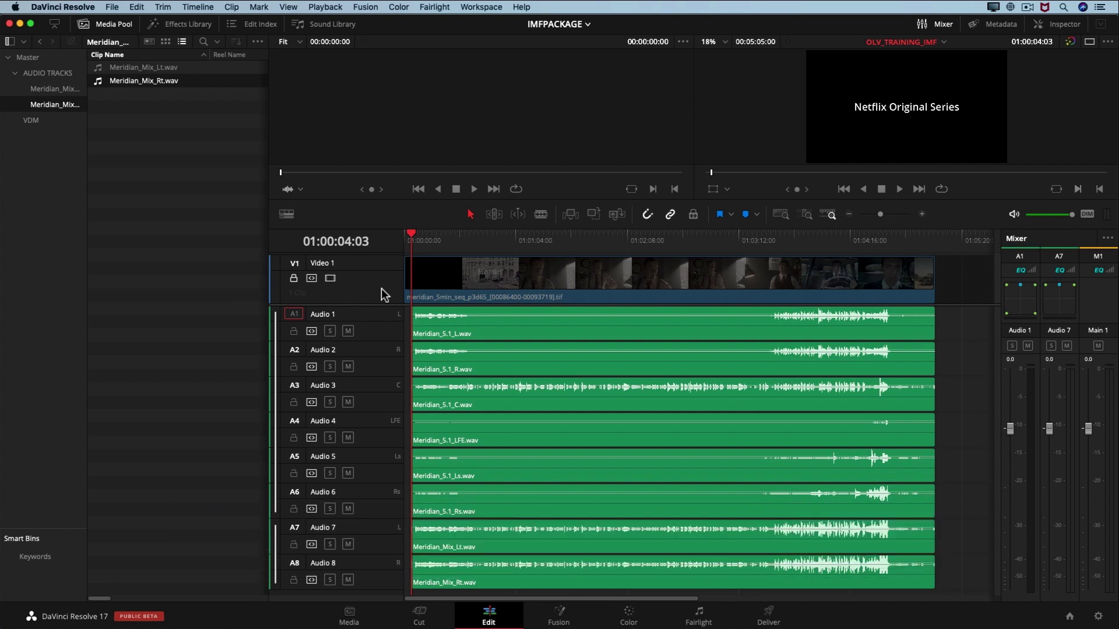
# Open the Dolby Vision grading controls and check the Dolby Vision version in the project's color management settings
pyautogui.click(634, 620)
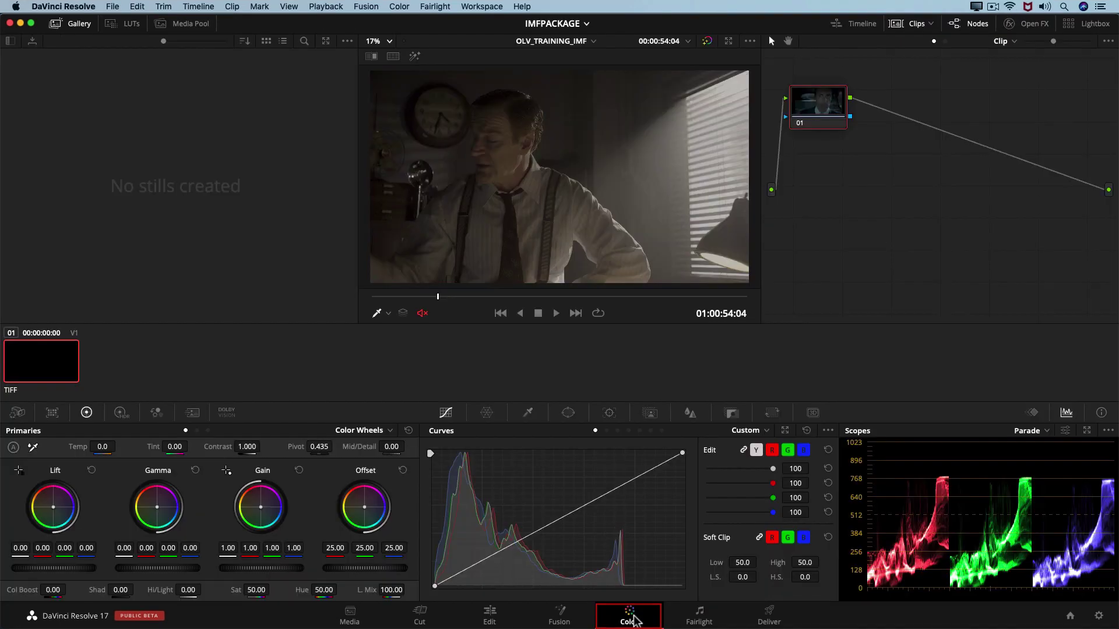
pyautogui.click(229, 415)
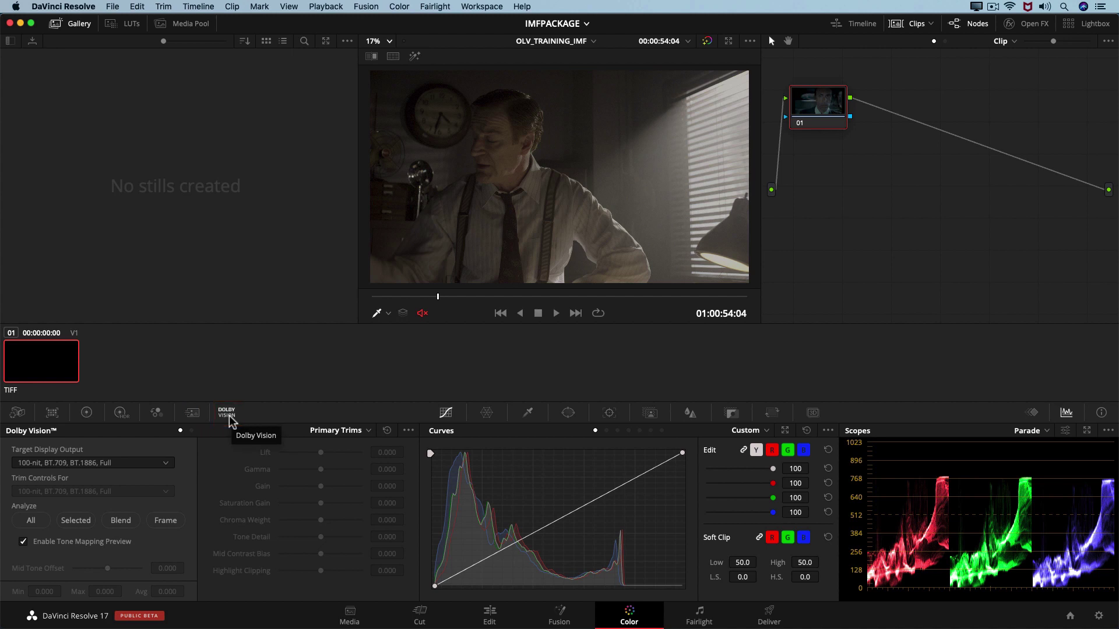
pyautogui.click(1099, 616)
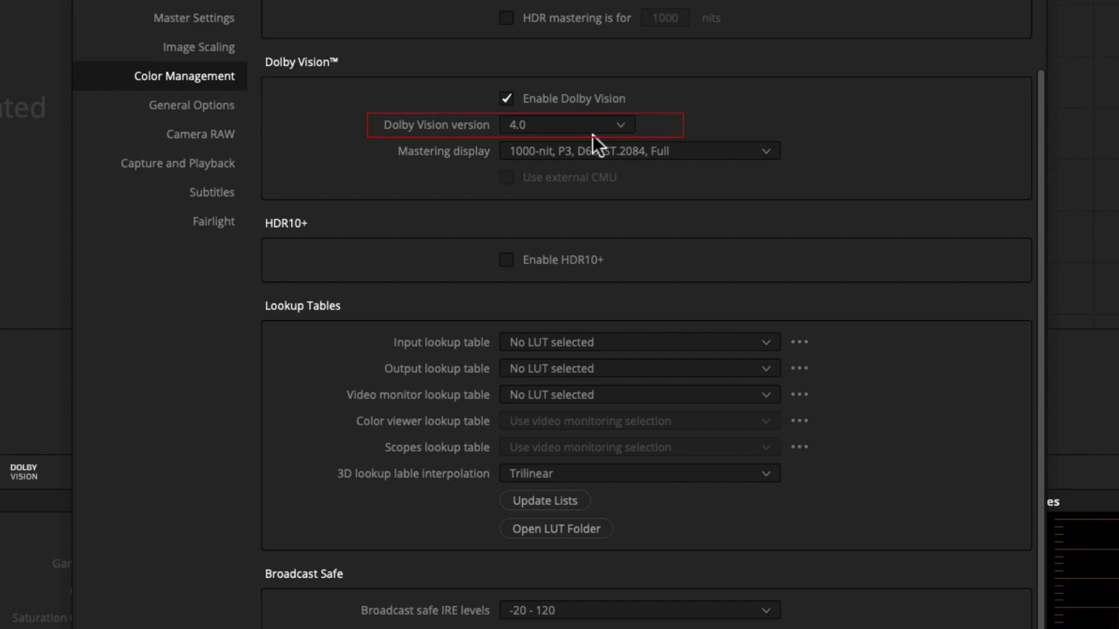
pyautogui.click(736, 538)
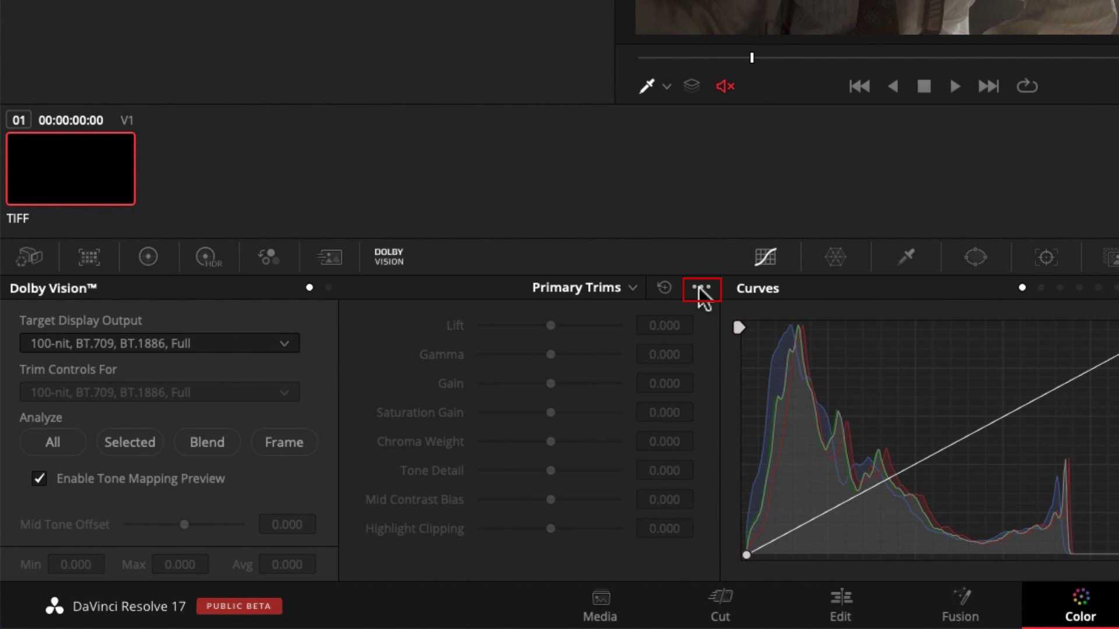
# Import the Dolby Vision metadata from Meridian_23.976Fps_P3D65_DV4.0_0to7199.xml in the DOVI analysis folder
pyautogui.click(700, 289)
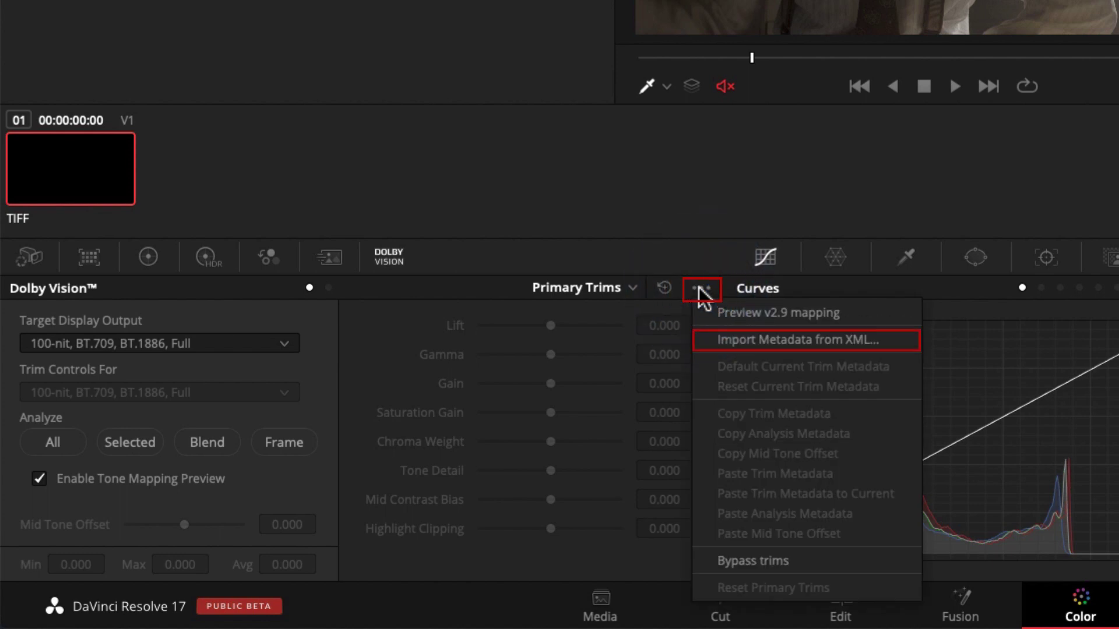
pyautogui.click(750, 344)
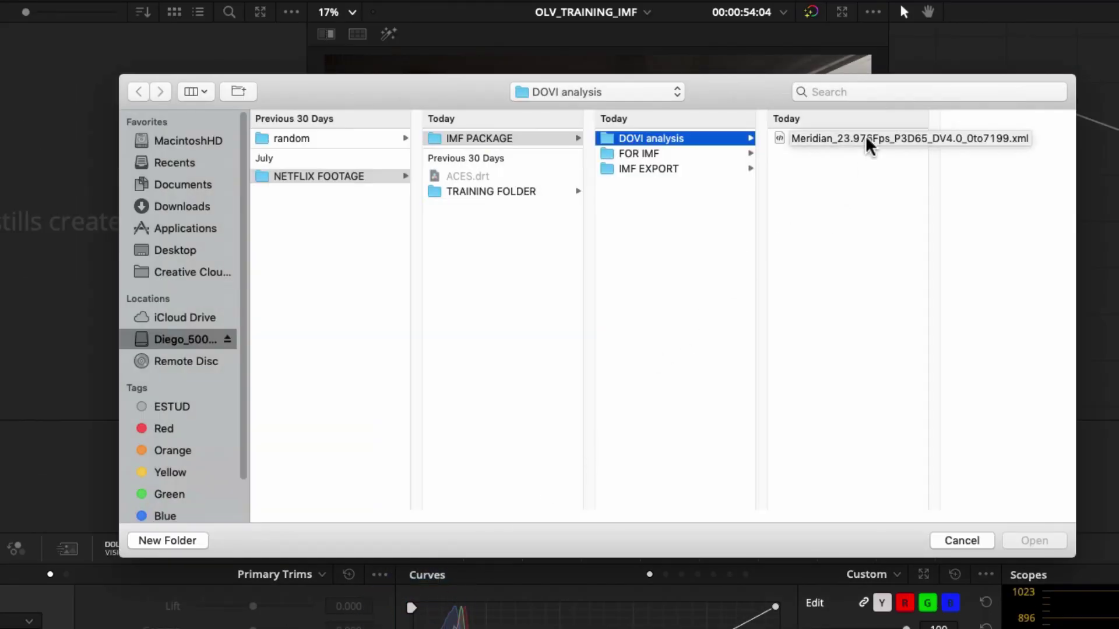
pyautogui.click(868, 140)
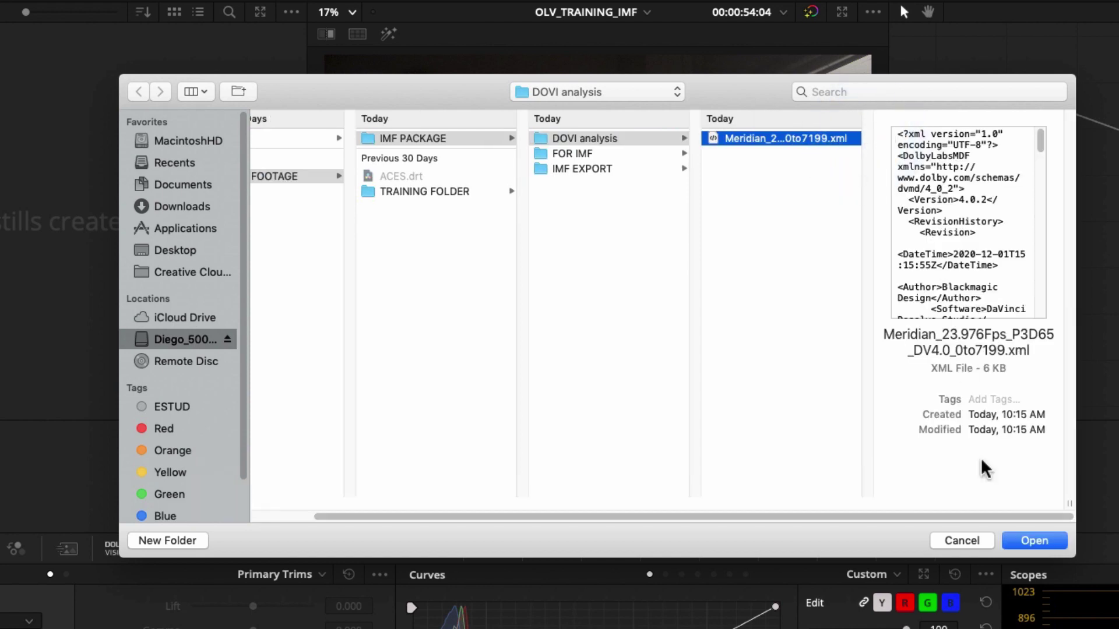
pyautogui.click(1043, 543)
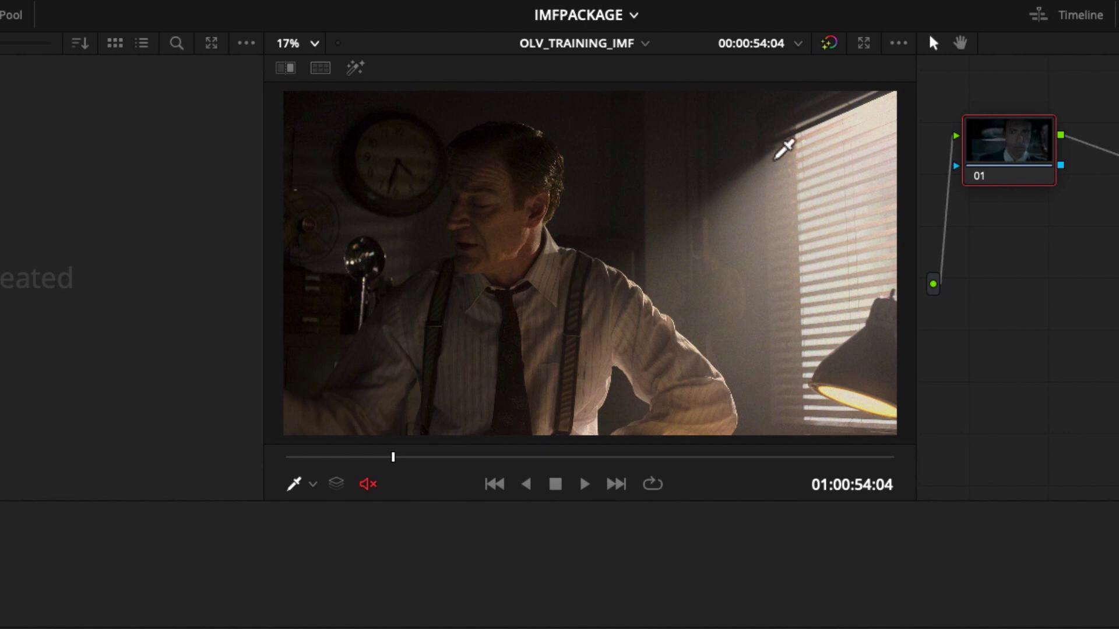
# Inspect several shots and compare the picture with the tone mapping preview enabled and disabled
pyautogui.click(500, 458)
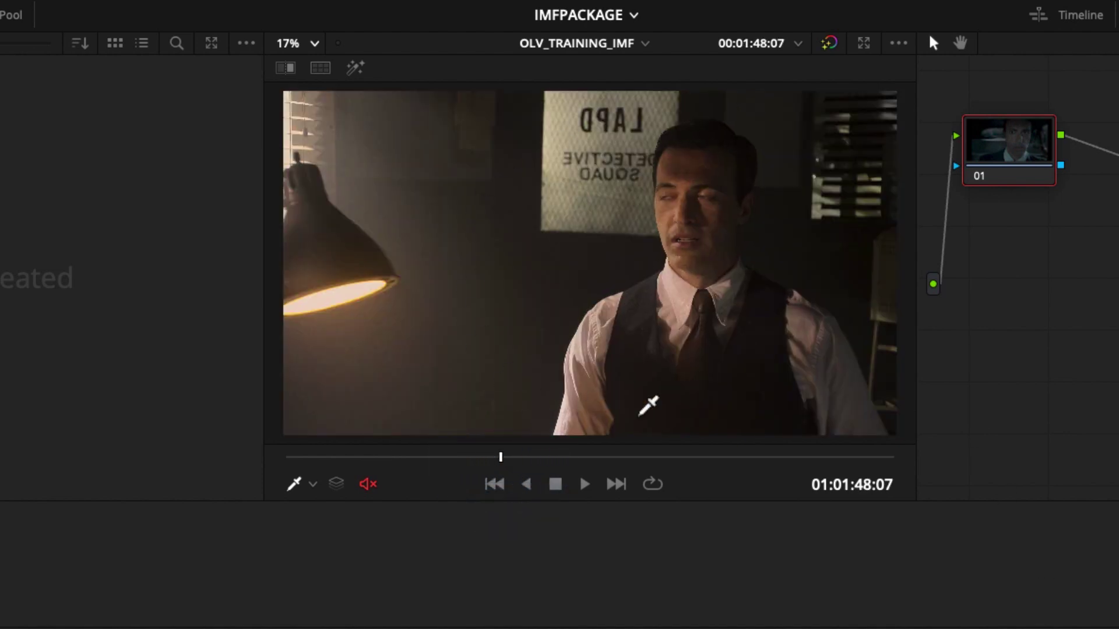
pyautogui.click(616, 483)
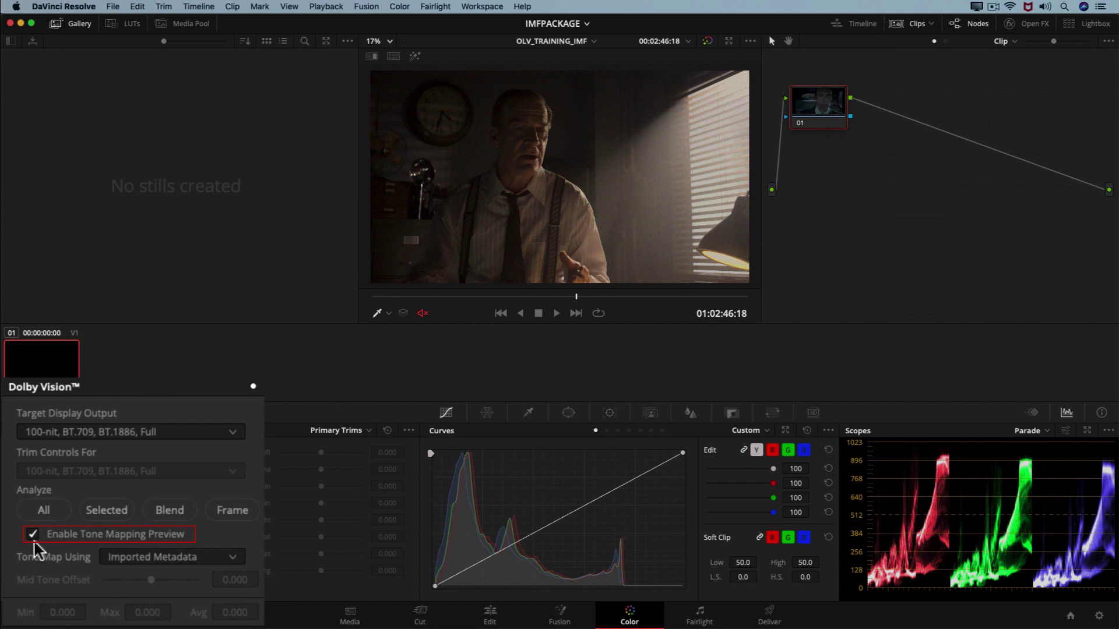
pyautogui.click(34, 536)
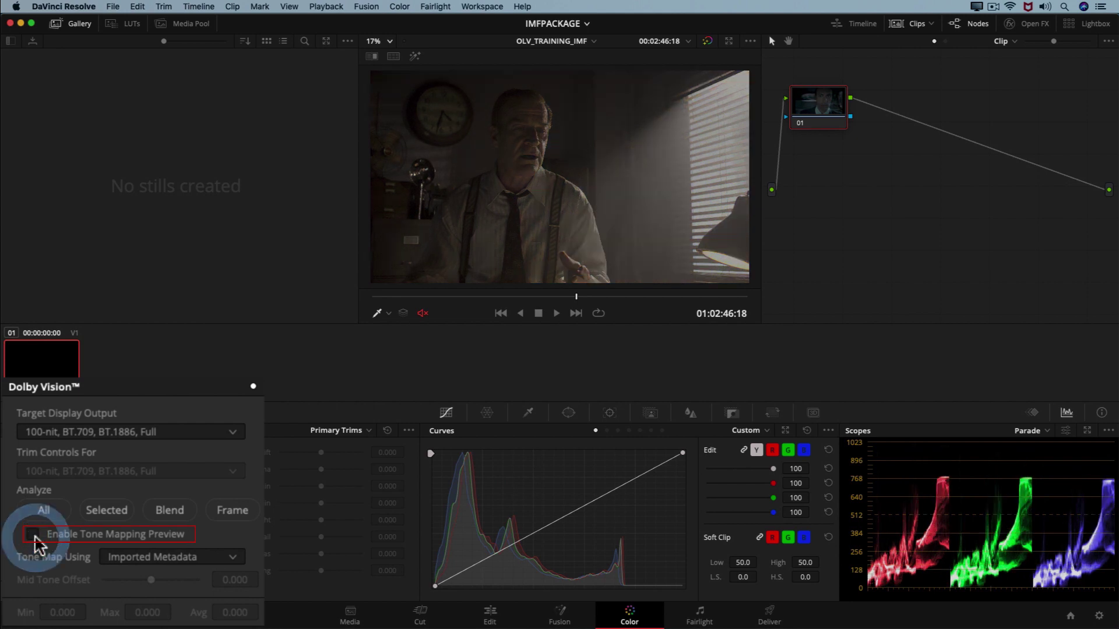
pyautogui.click(33, 536)
pyautogui.click(34, 536)
pyautogui.click(34, 535)
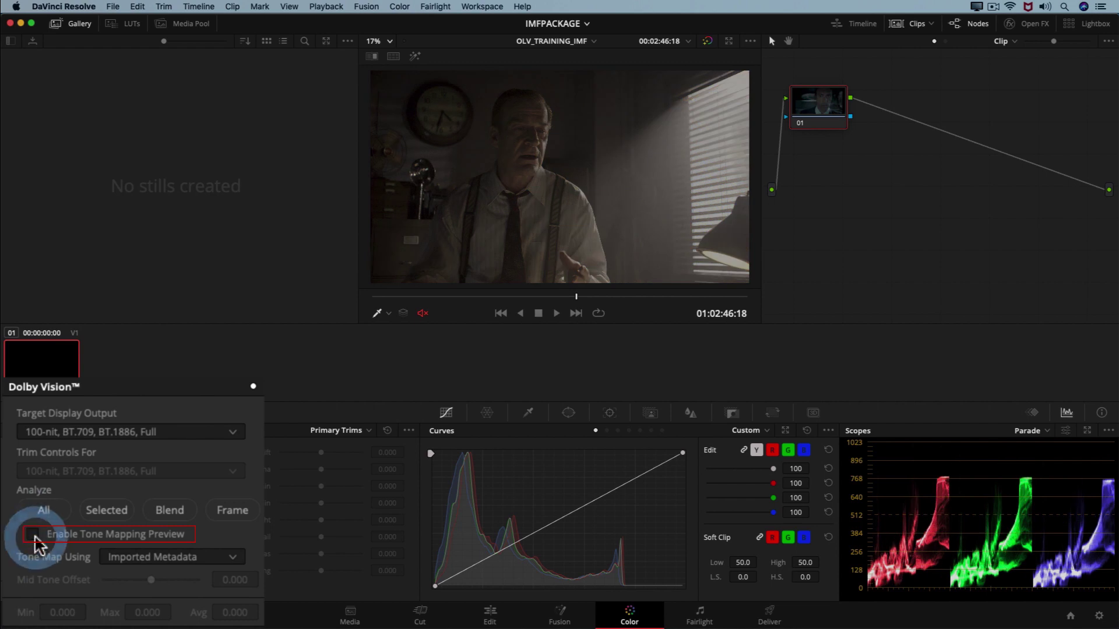
# Select Imported Metadata as the tone mapping source and review shots along the timeline, ending at 01:03:28:01
pyautogui.click(226, 562)
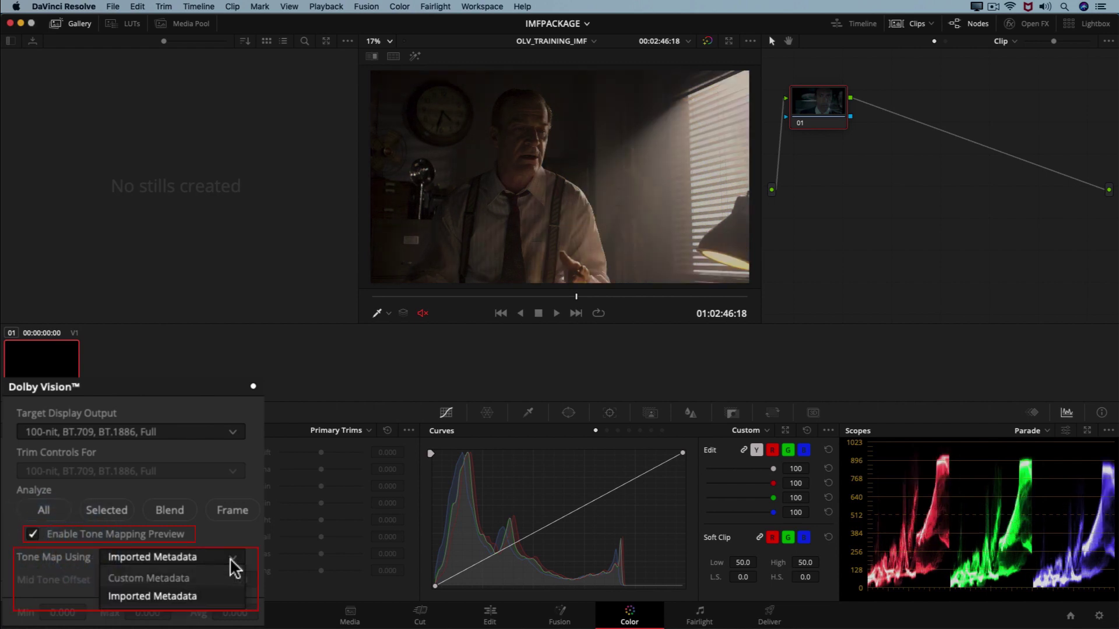
pyautogui.click(188, 600)
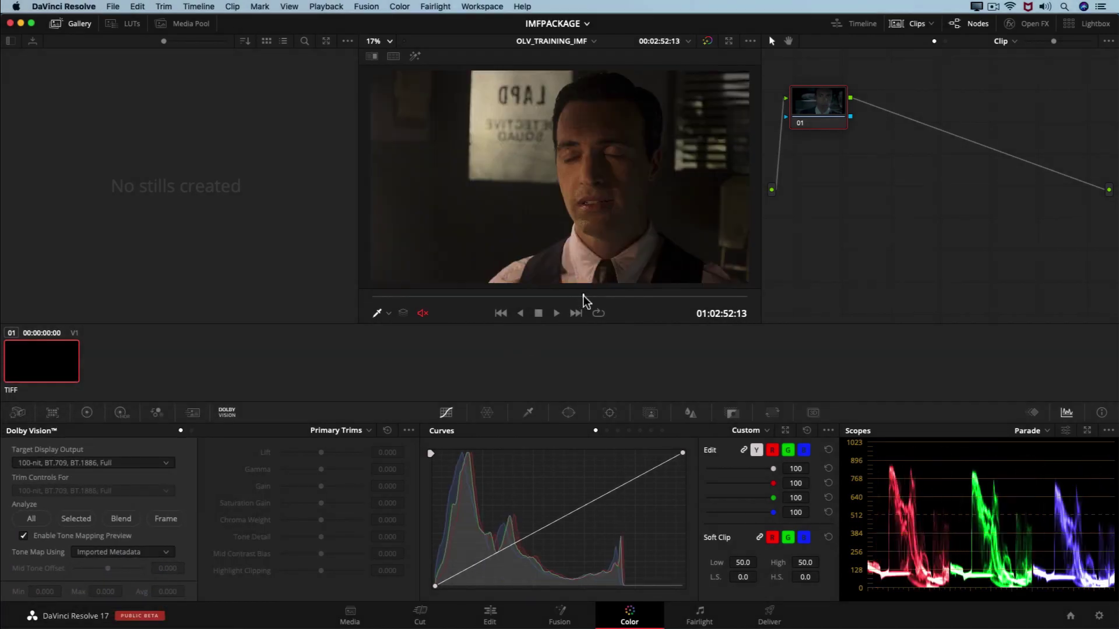
pyautogui.click(453, 299)
pyautogui.moveTo(452, 304); pyautogui.dragTo(451, 300)
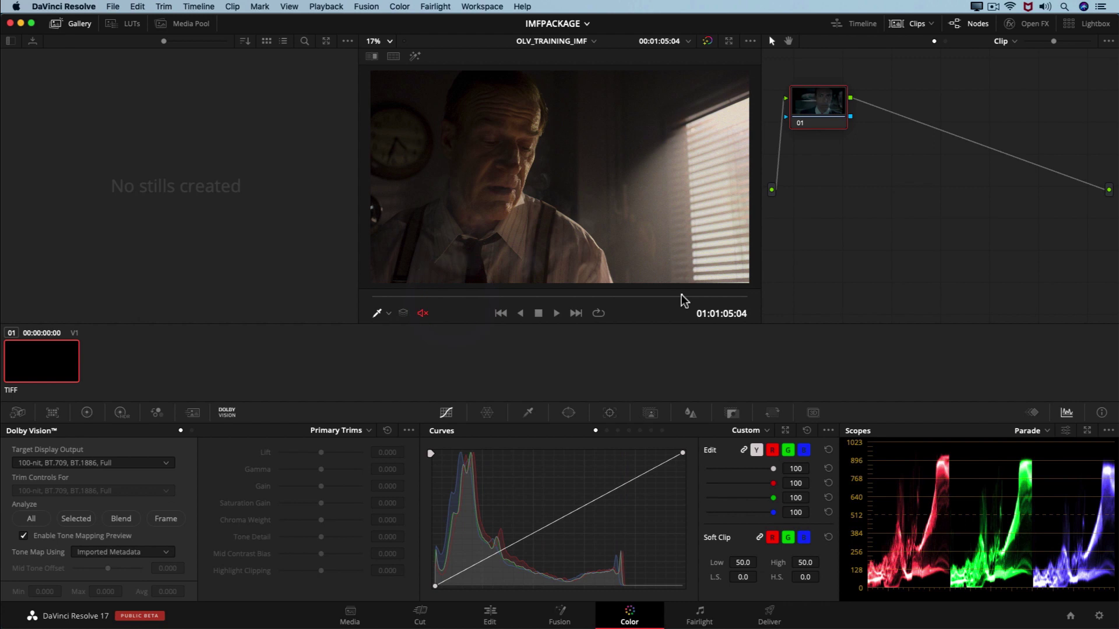
pyautogui.click(684, 300)
pyautogui.moveTo(685, 301); pyautogui.dragTo(627, 302)
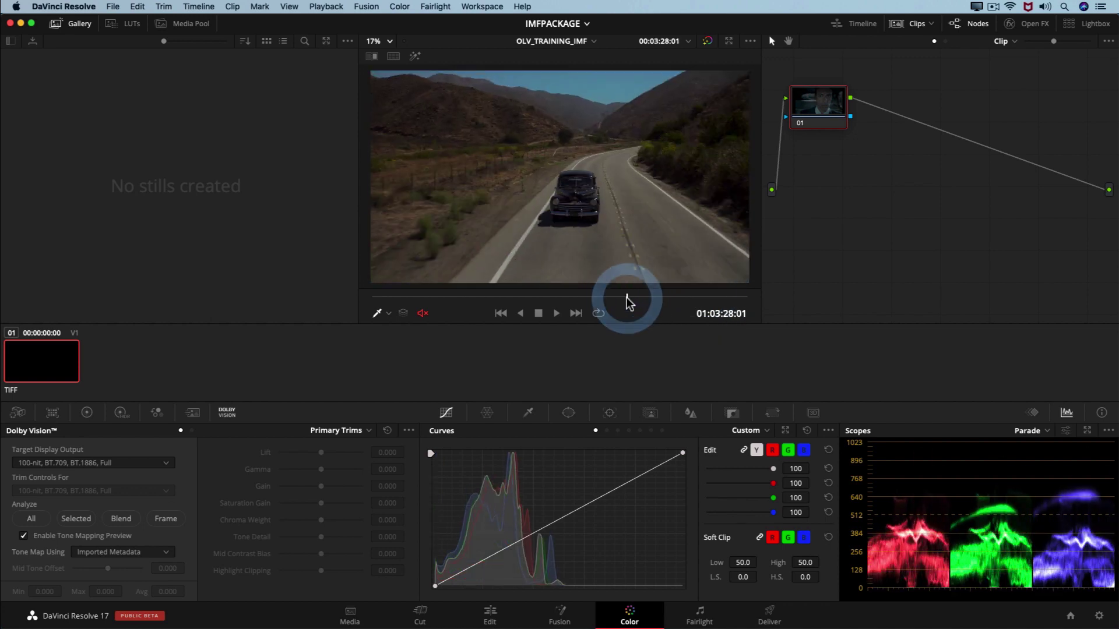
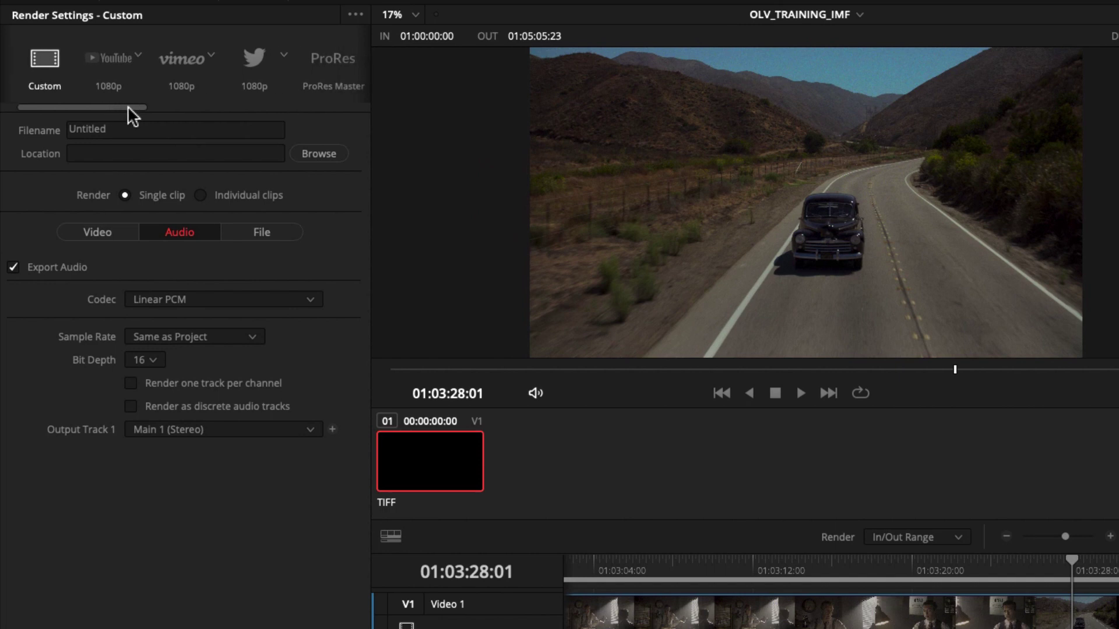
# Choose the Netflix variant of the IMF render preset and show its video export settings
pyautogui.click(246, 55)
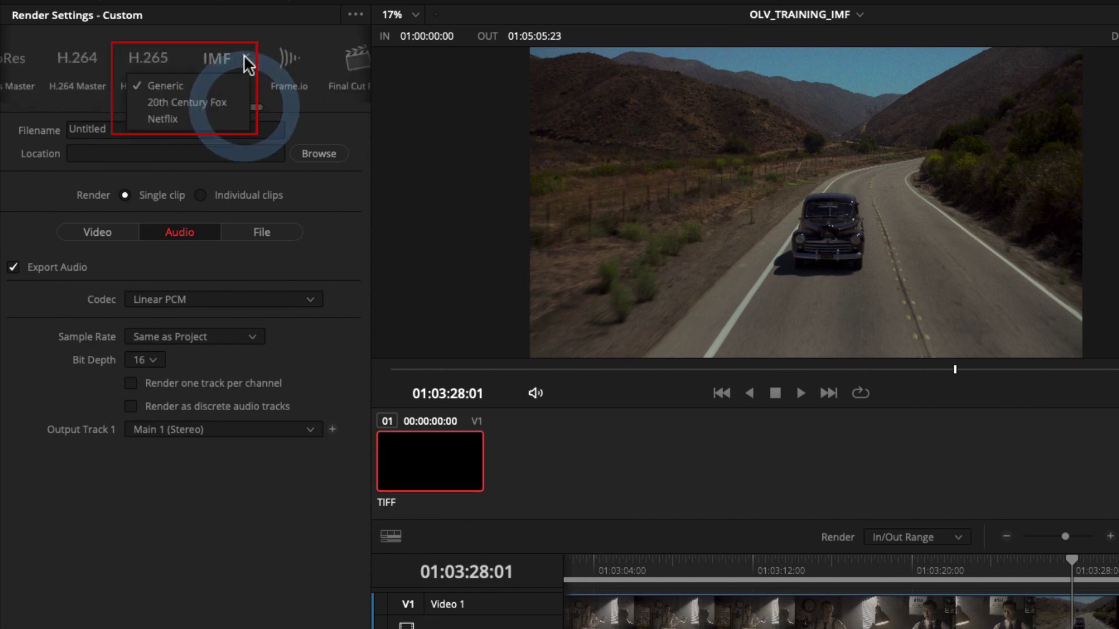
pyautogui.click(188, 116)
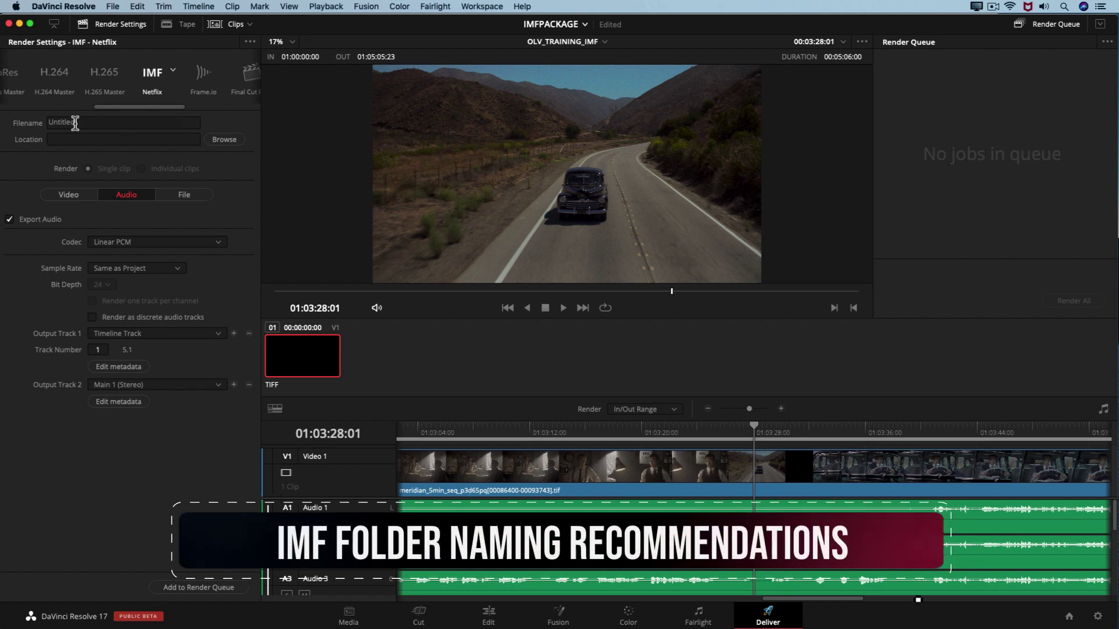
pyautogui.click(68, 195)
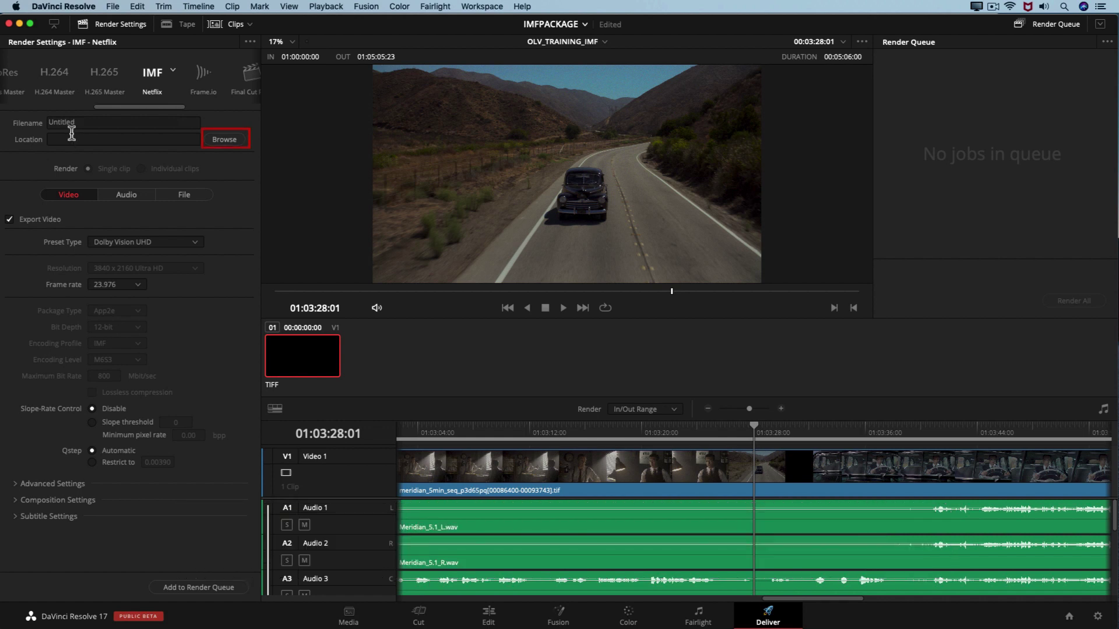
# Set the render location to the IMF EXPORT folder inside NETFLIX FOOTAGE > IMF PACKAGE
pyautogui.click(232, 142)
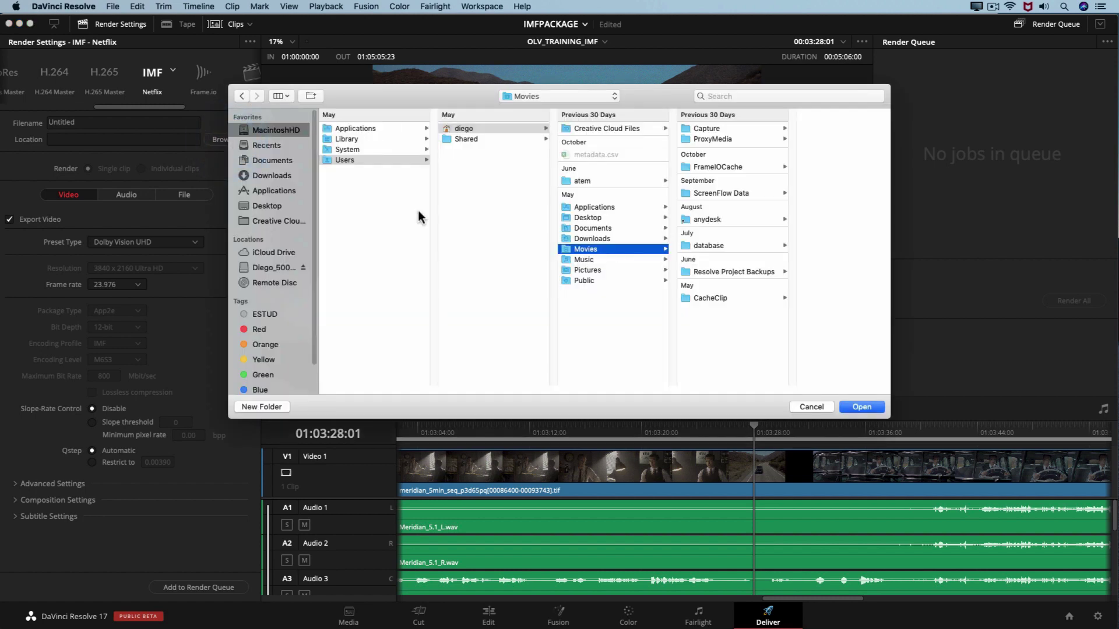
pyautogui.click(281, 267)
pyautogui.click(374, 155)
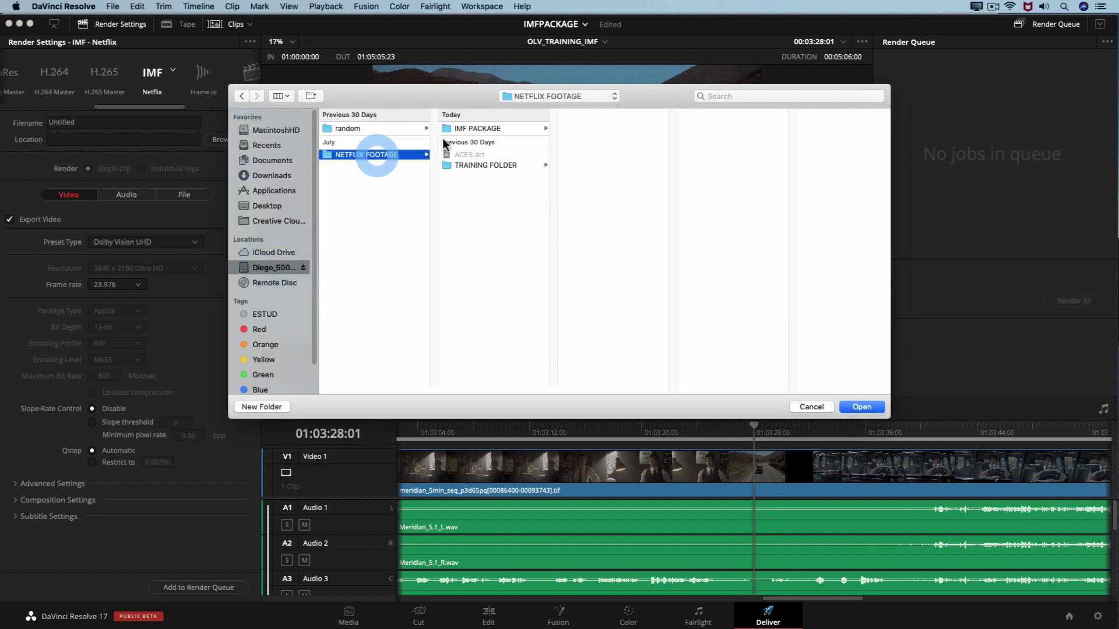
pyautogui.click(474, 128)
pyautogui.click(597, 150)
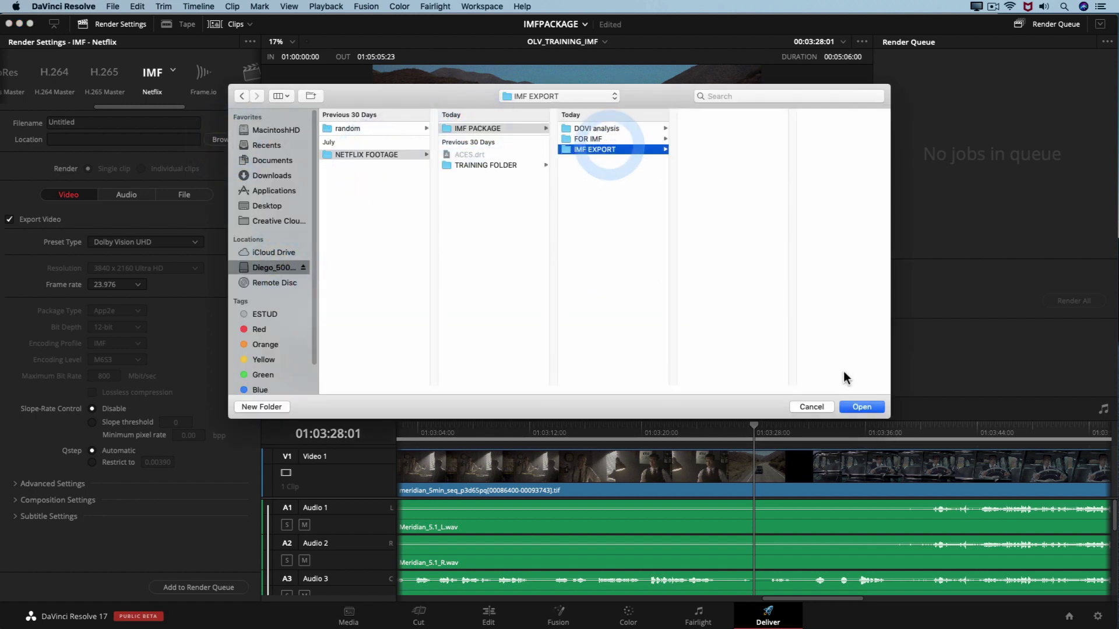
pyautogui.click(862, 407)
# Name the render Trainingvideos_s01e106_OLV_20201012_CPLID and go over the parts of the name
pyautogui.click(106, 121)
pyautogui.press('super+v')
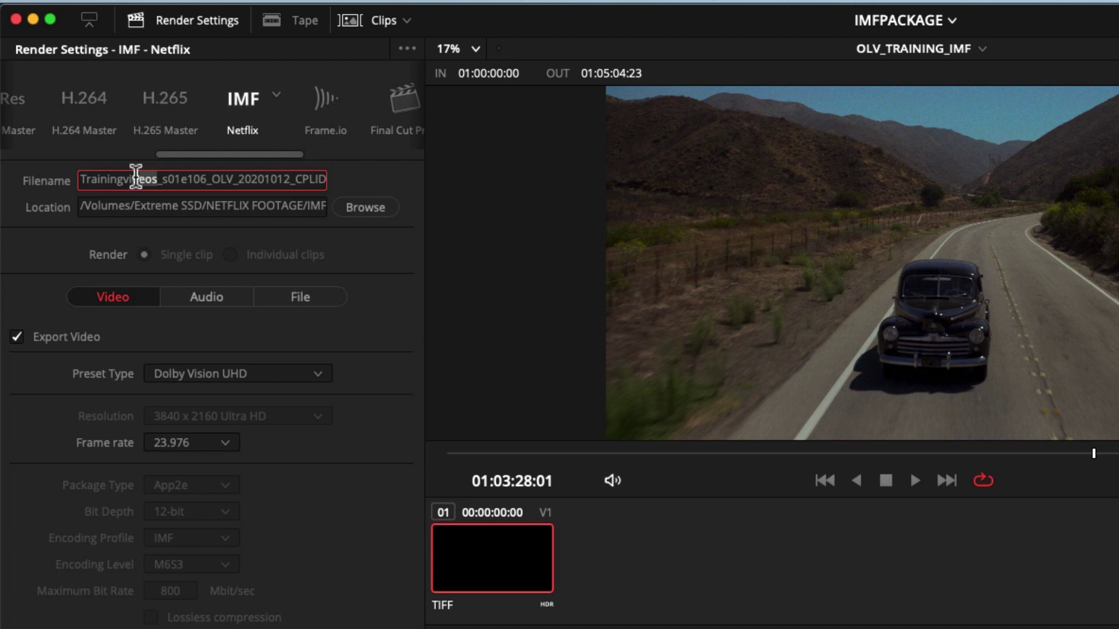
pyautogui.moveTo(79, 180); pyautogui.dragTo(336, 176)
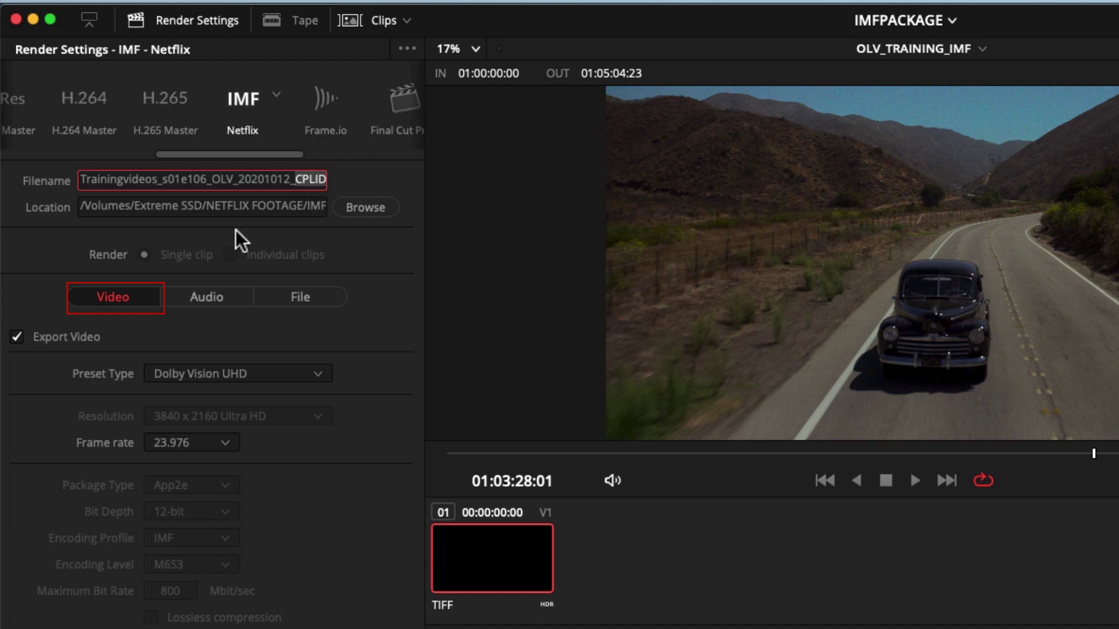
# Expand the advanced and composition settings of the video export and set the content kind to EPS - Episode
pyautogui.click(121, 302)
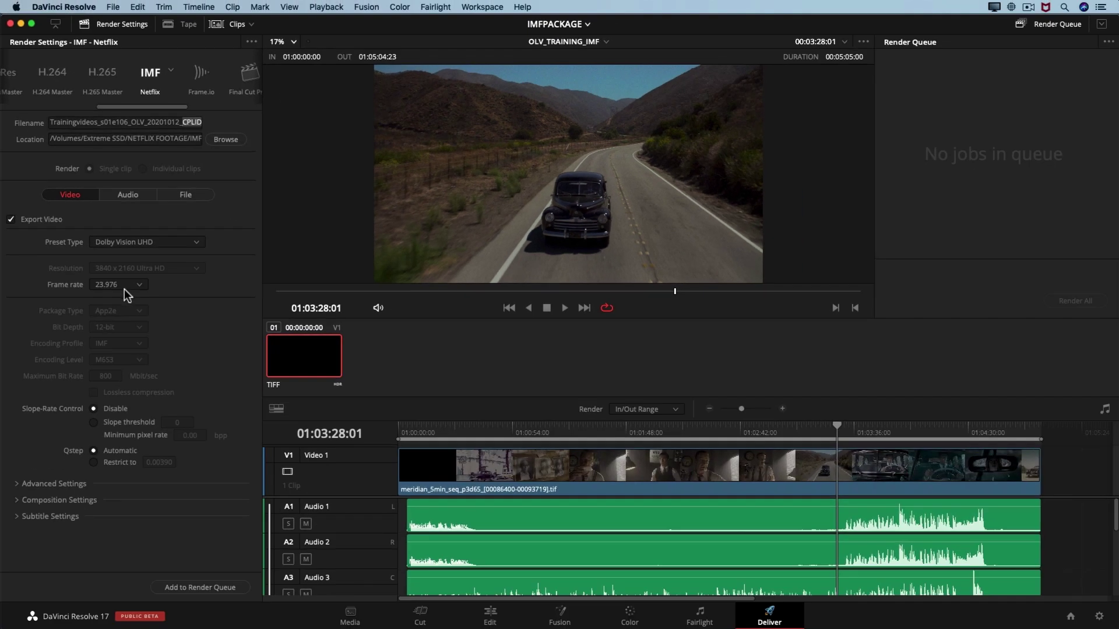
pyautogui.click(15, 484)
pyautogui.scroll(-5, 16, 513)
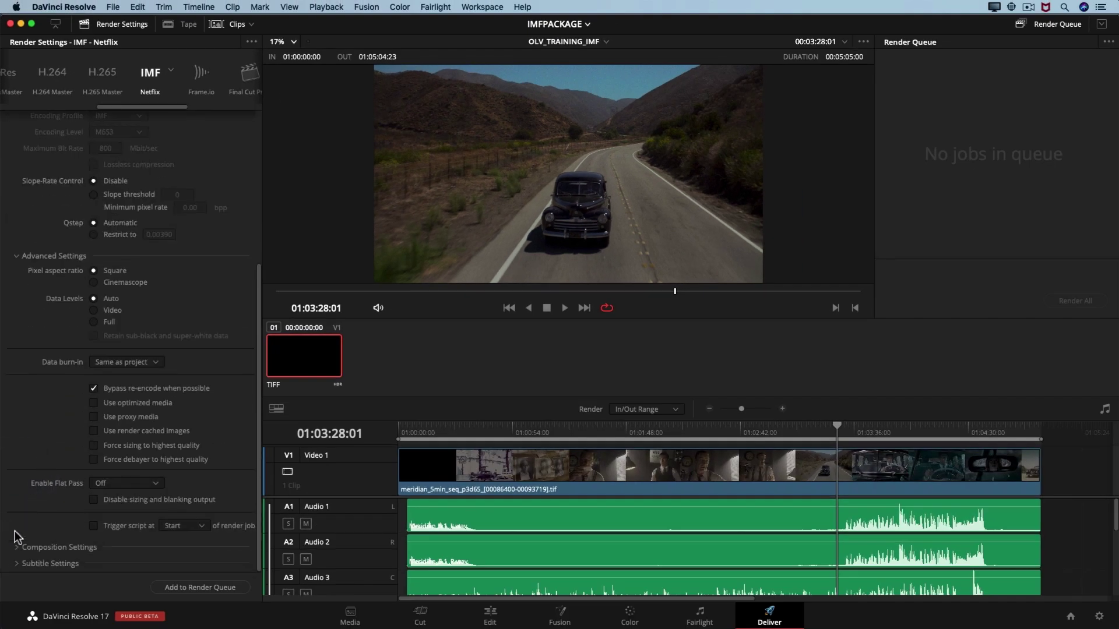
pyautogui.click(18, 547)
pyautogui.scroll(-5, 47, 473)
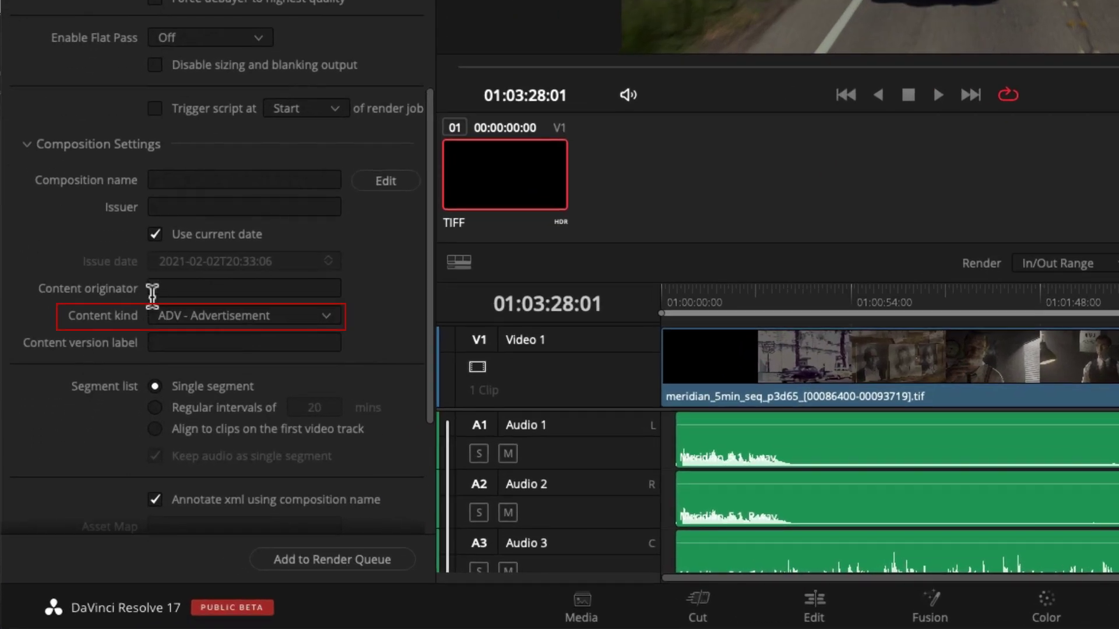
pyautogui.click(324, 320)
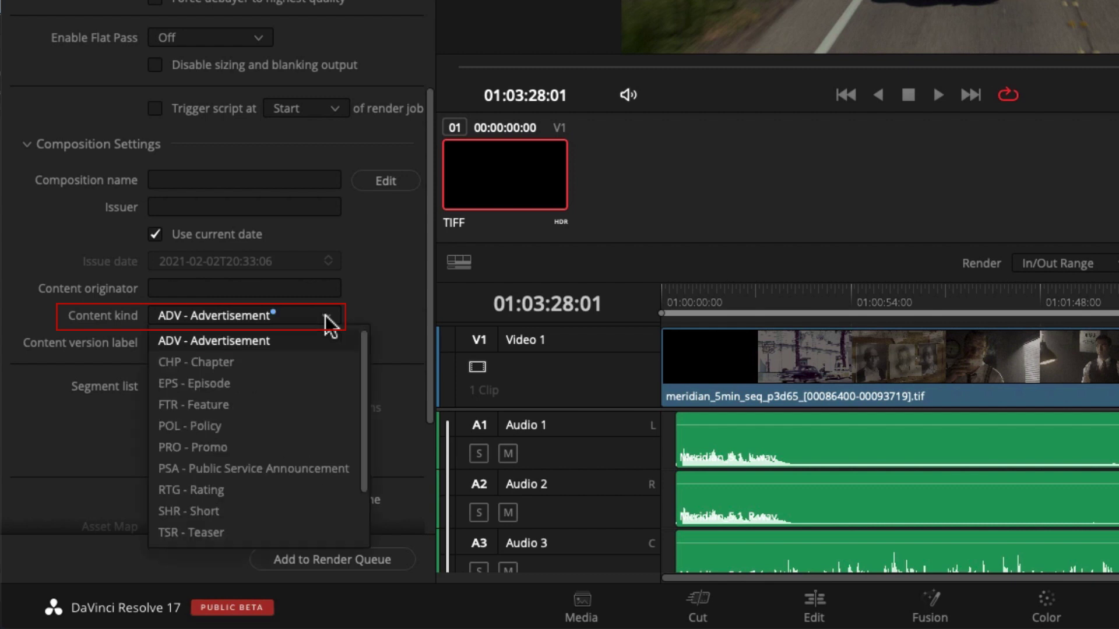
pyautogui.click(280, 380)
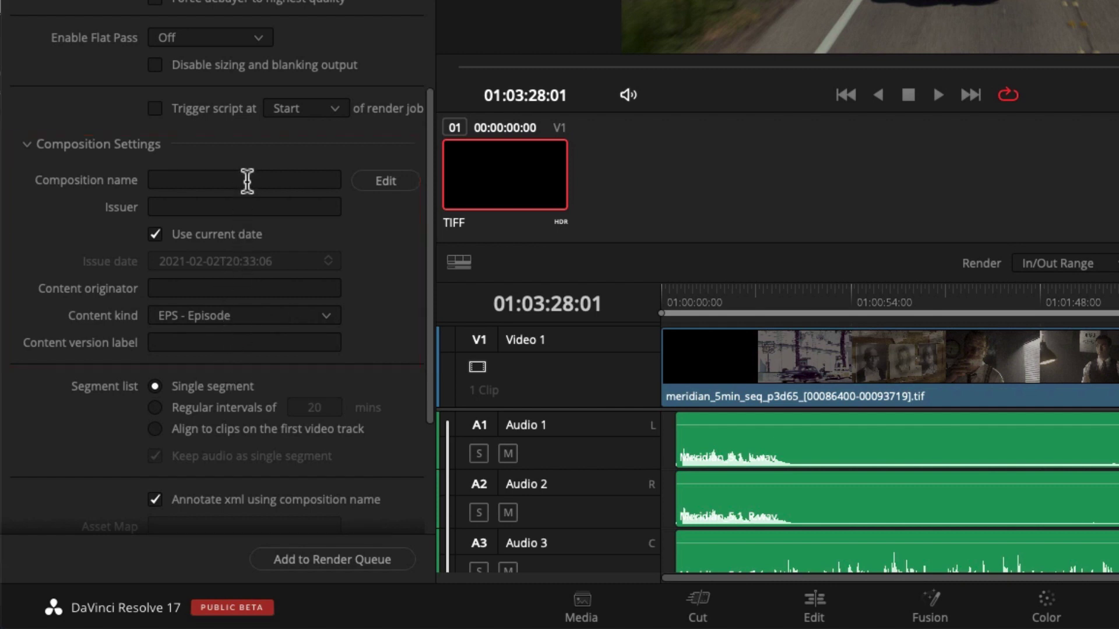
# In the audio export settings, set Output Track 2 to Timeline Track with track number 7 for the stereo mix
pyautogui.scroll(10, 251, 319)
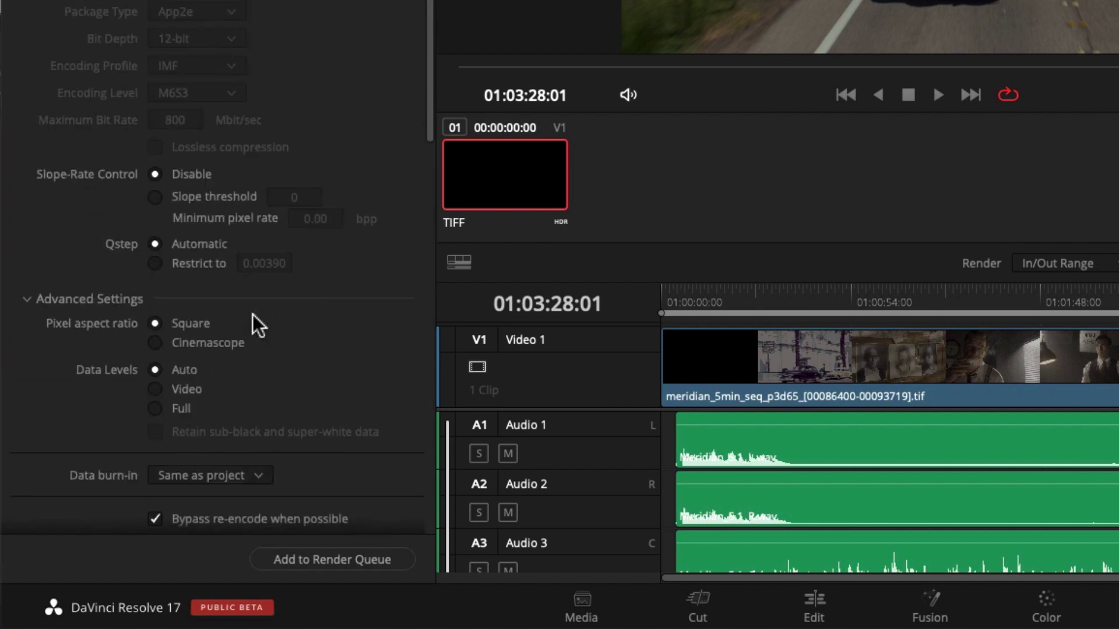
pyautogui.scroll(3, 252, 280)
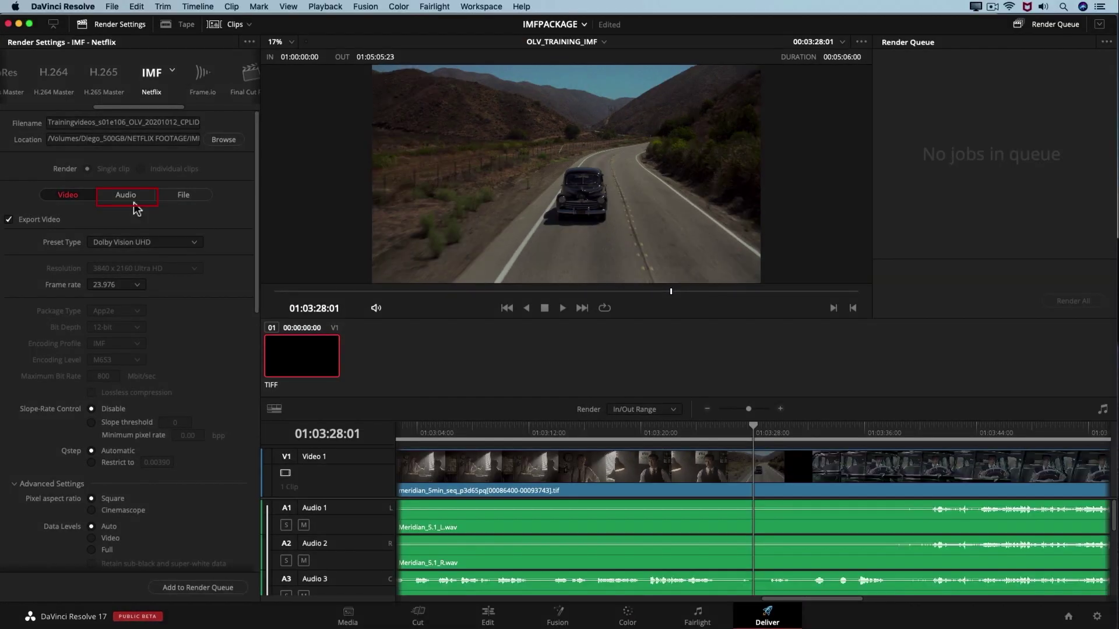
pyautogui.click(132, 198)
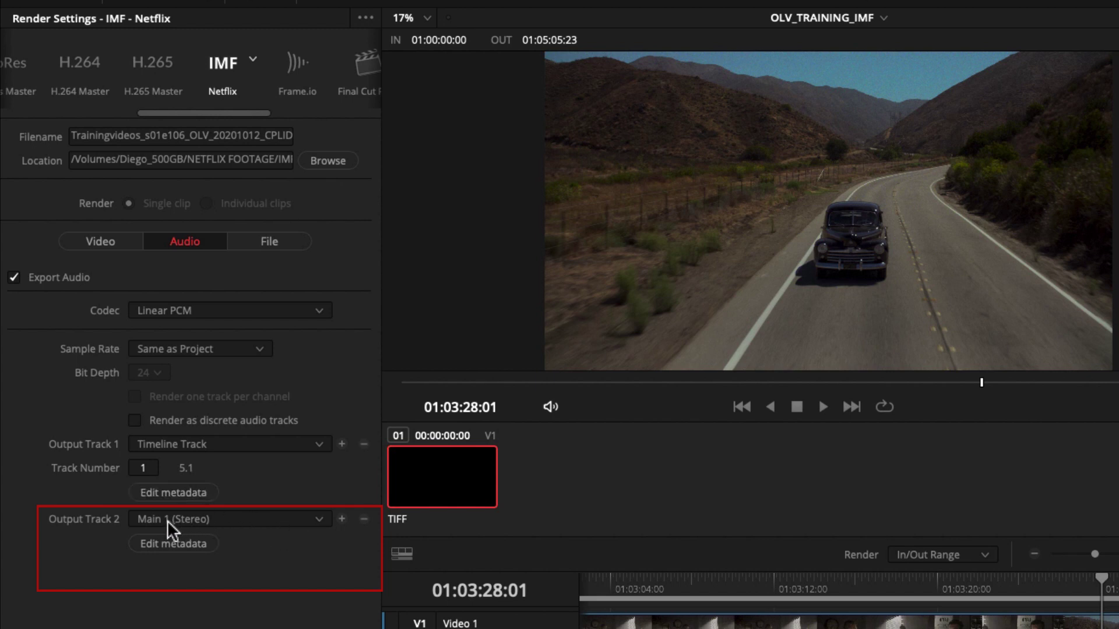
pyautogui.click(250, 517)
pyautogui.click(236, 558)
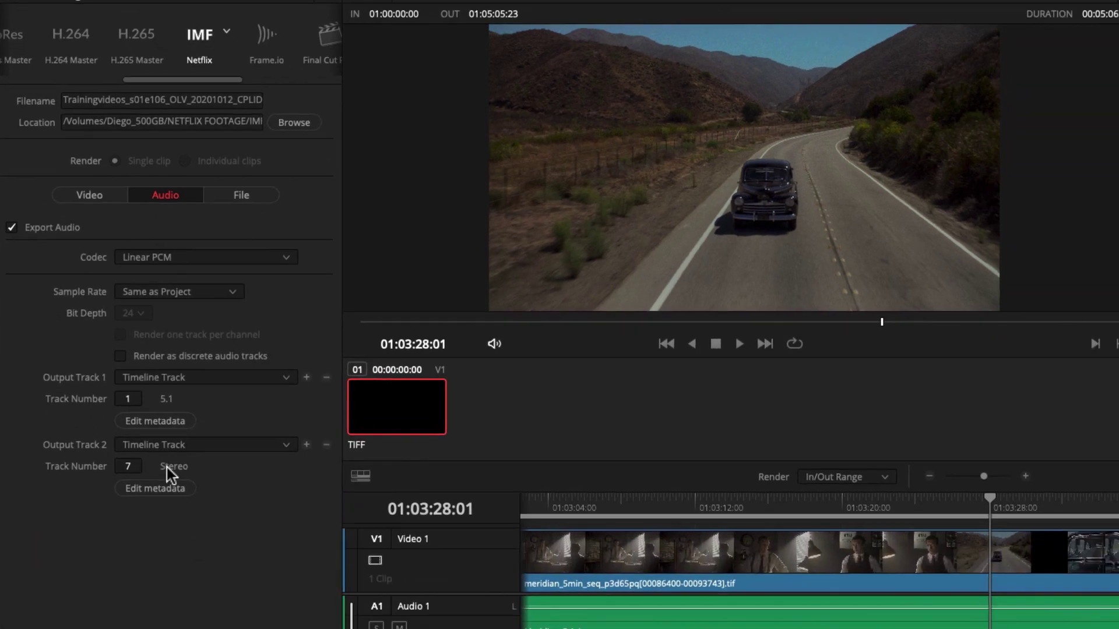
pyautogui.click(160, 449)
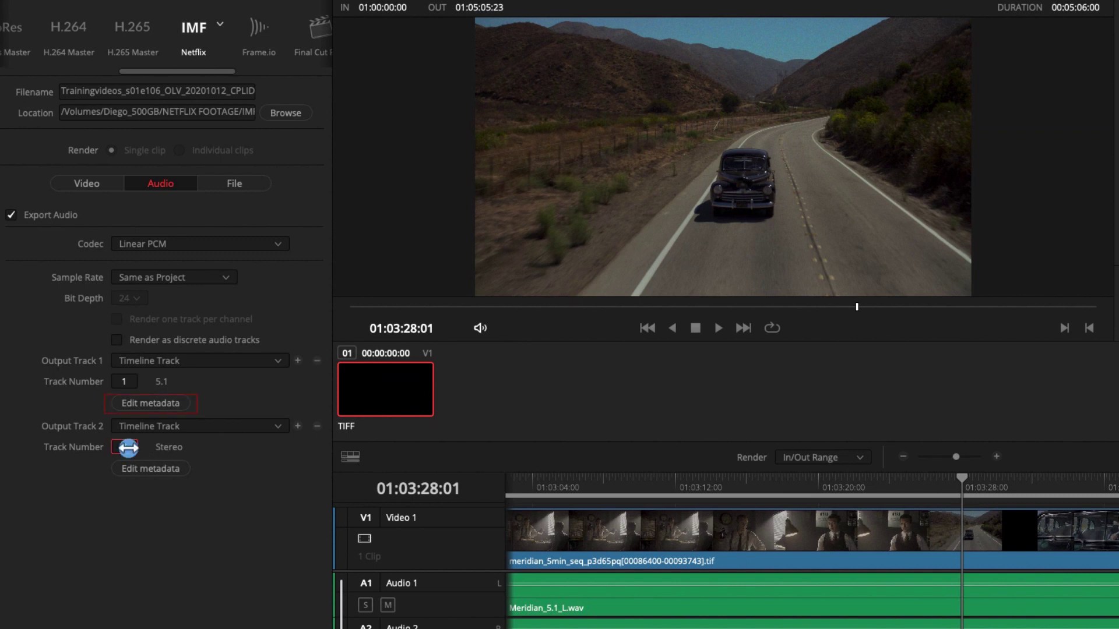
# Review the multi-channel audio metadata of the 5.1 and stereo output tracks and accept it for both
pyautogui.click(170, 409)
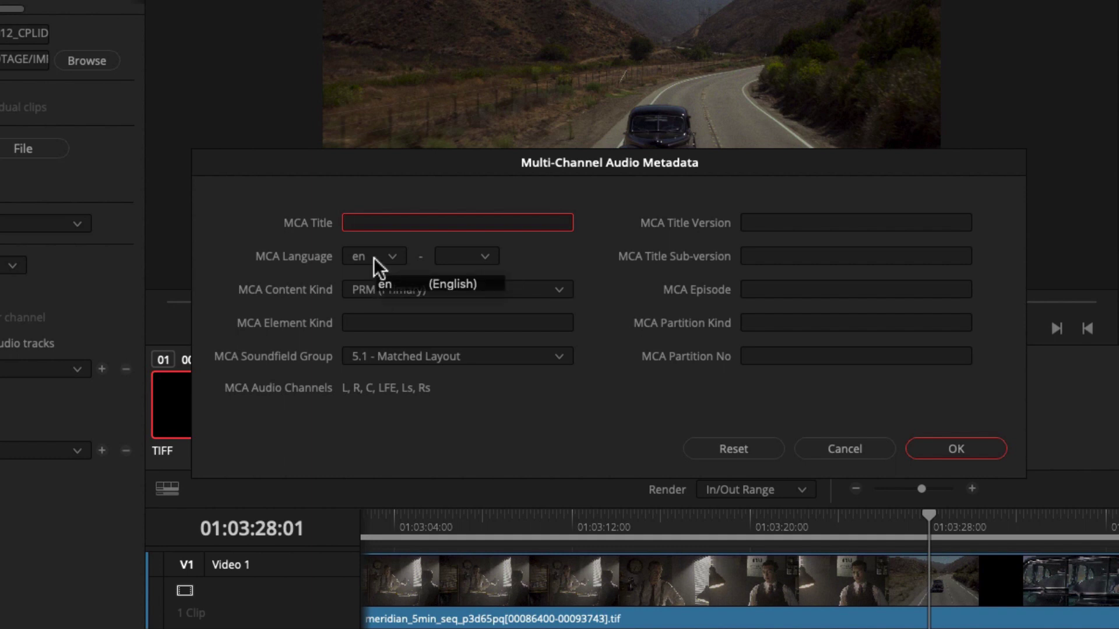
pyautogui.click(990, 454)
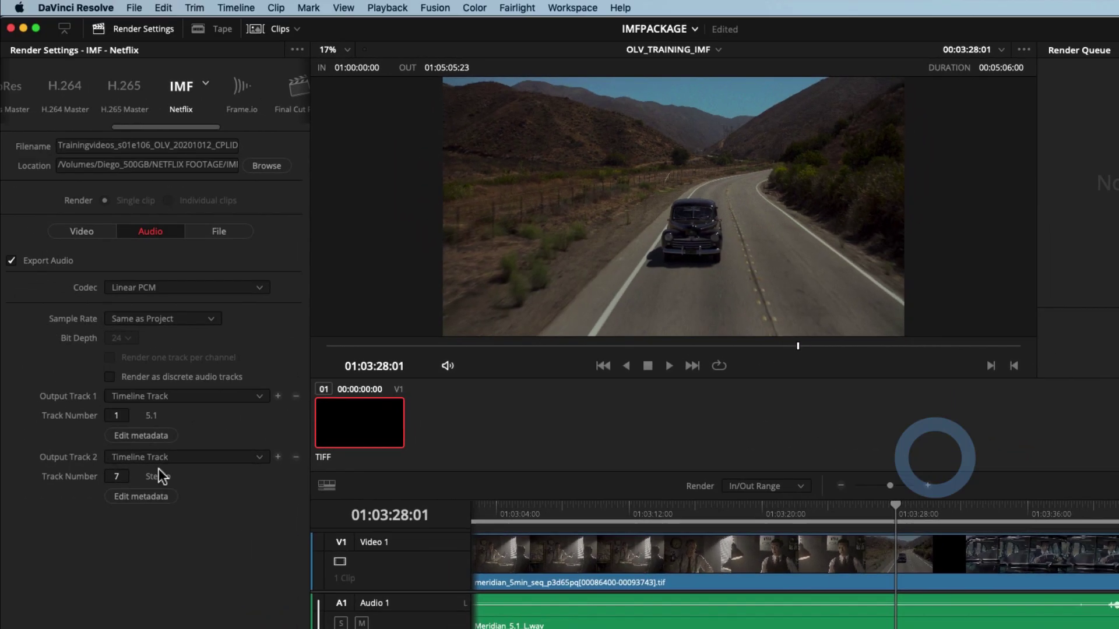
pyautogui.click(146, 498)
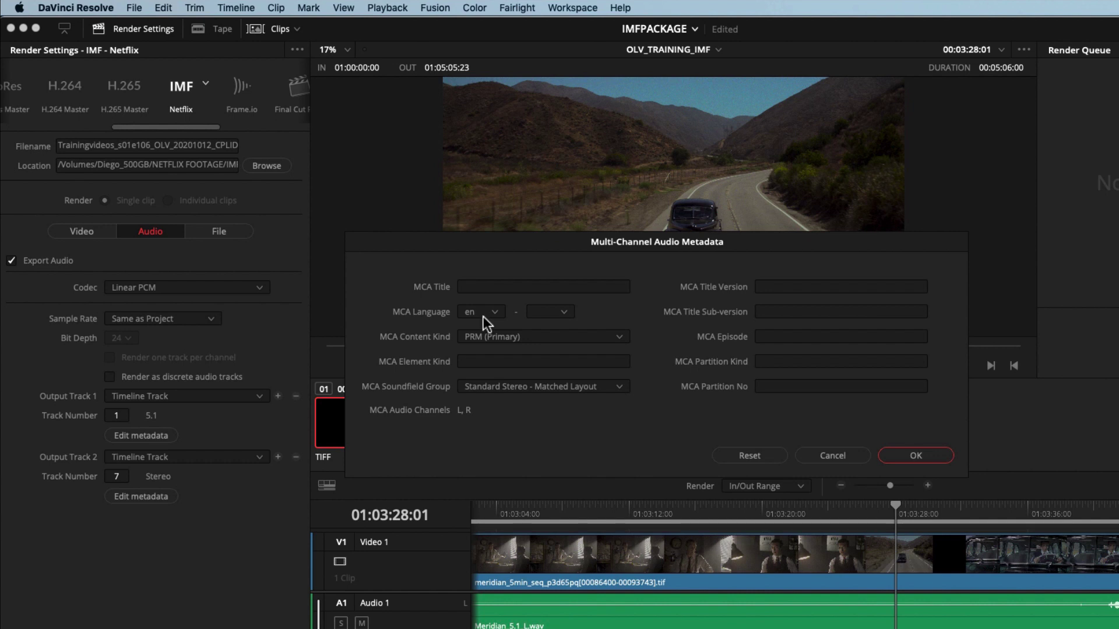
pyautogui.click(939, 455)
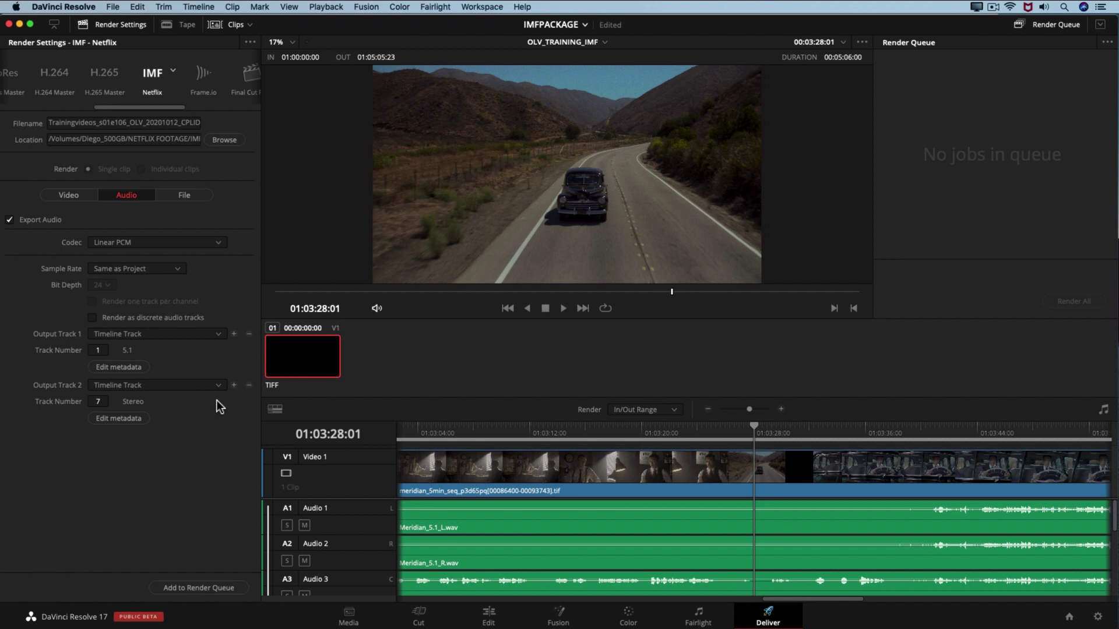
# Add the IMF export to the render queue and render all jobs
pyautogui.click(219, 589)
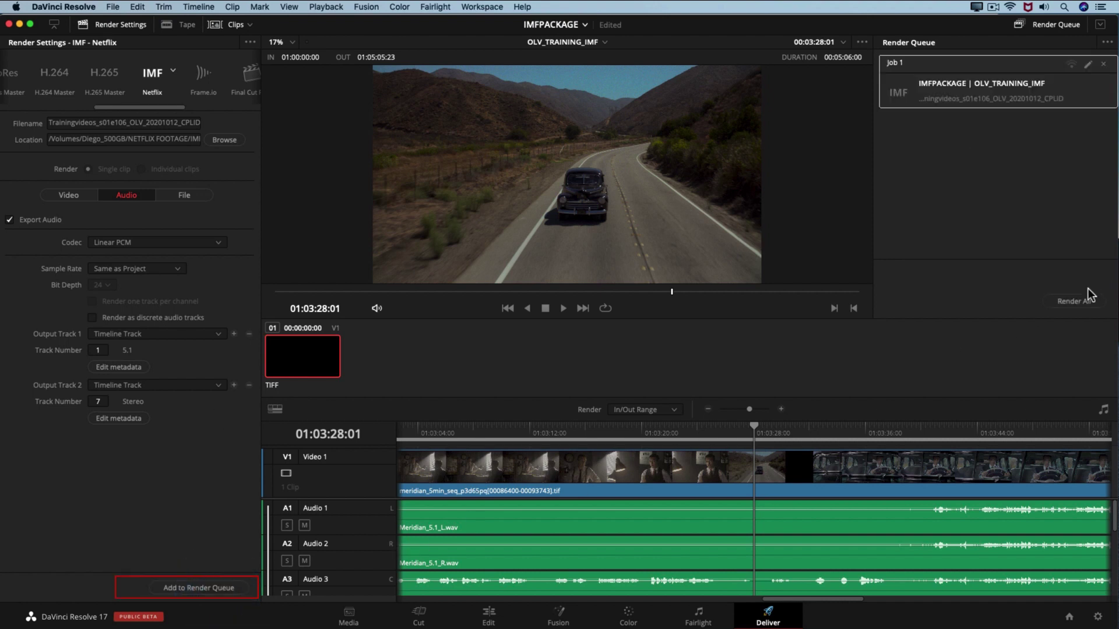
pyautogui.click(1076, 302)
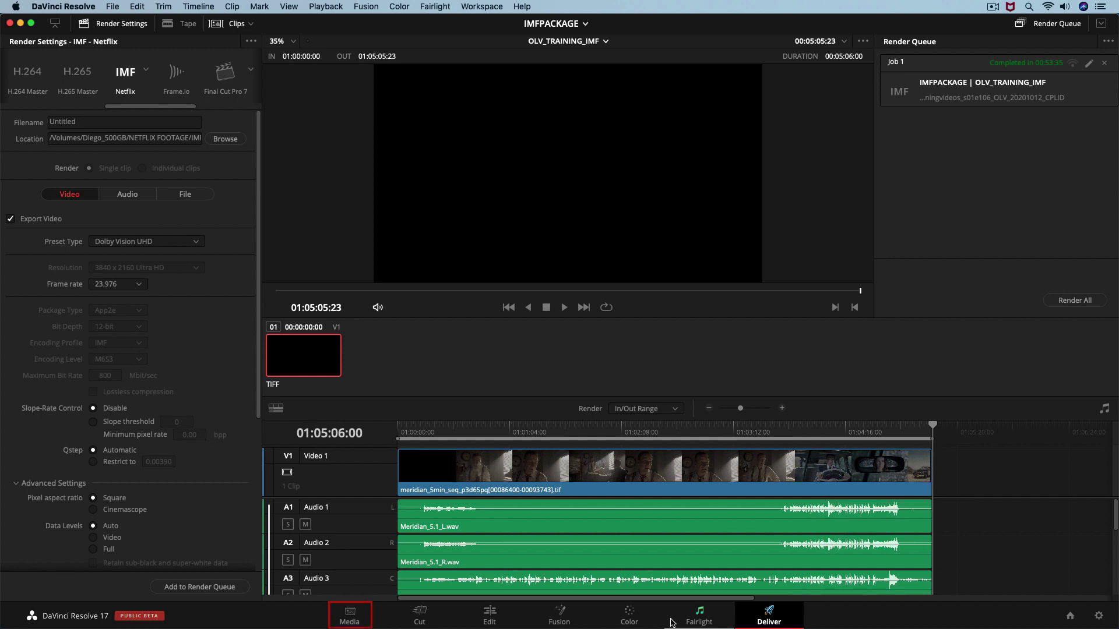
# Import the rendered Trainingvideos_s01e106_OLV_20201012_CPLID clip from the IMF EXPORT folder into the Master bin, skim through it and display its metadata
pyautogui.click(349, 612)
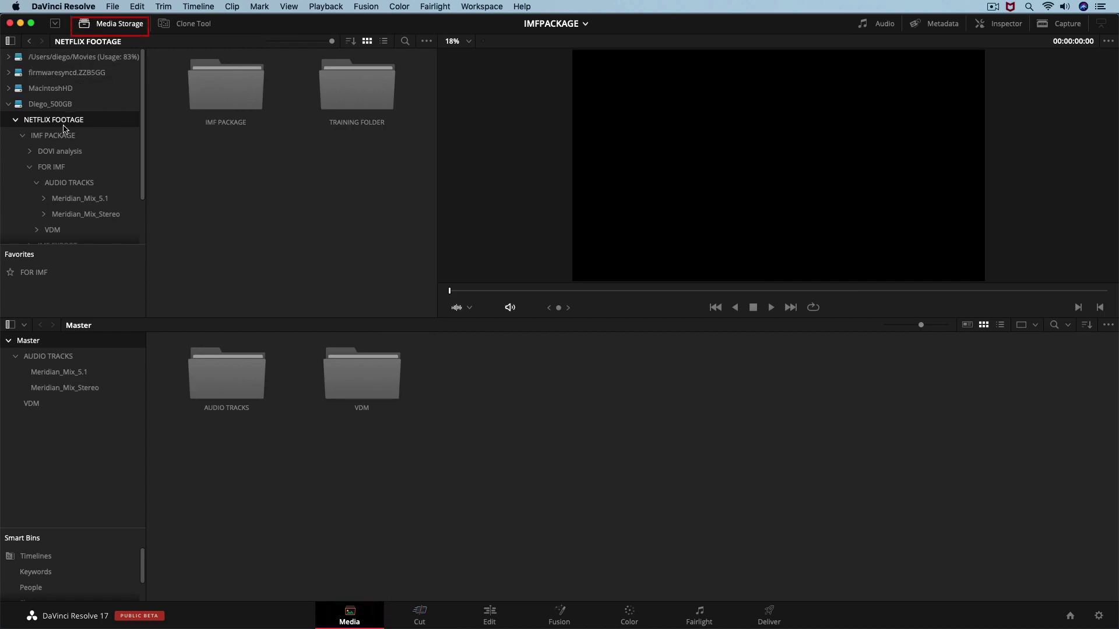
pyautogui.scroll(-3, 50, 175)
pyautogui.click(56, 190)
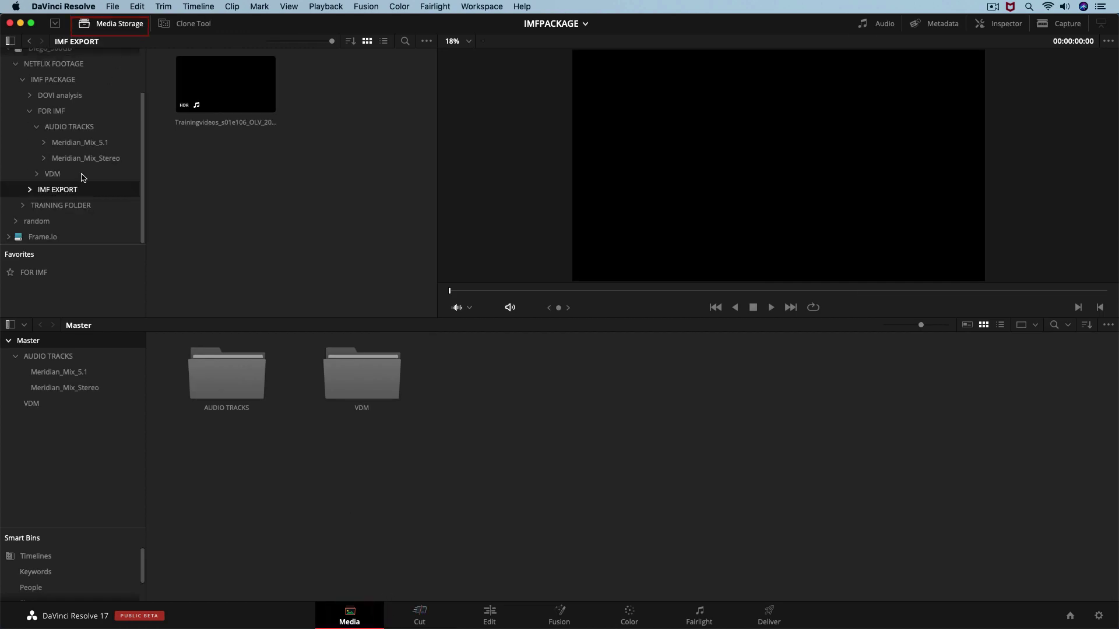
pyautogui.click(215, 96)
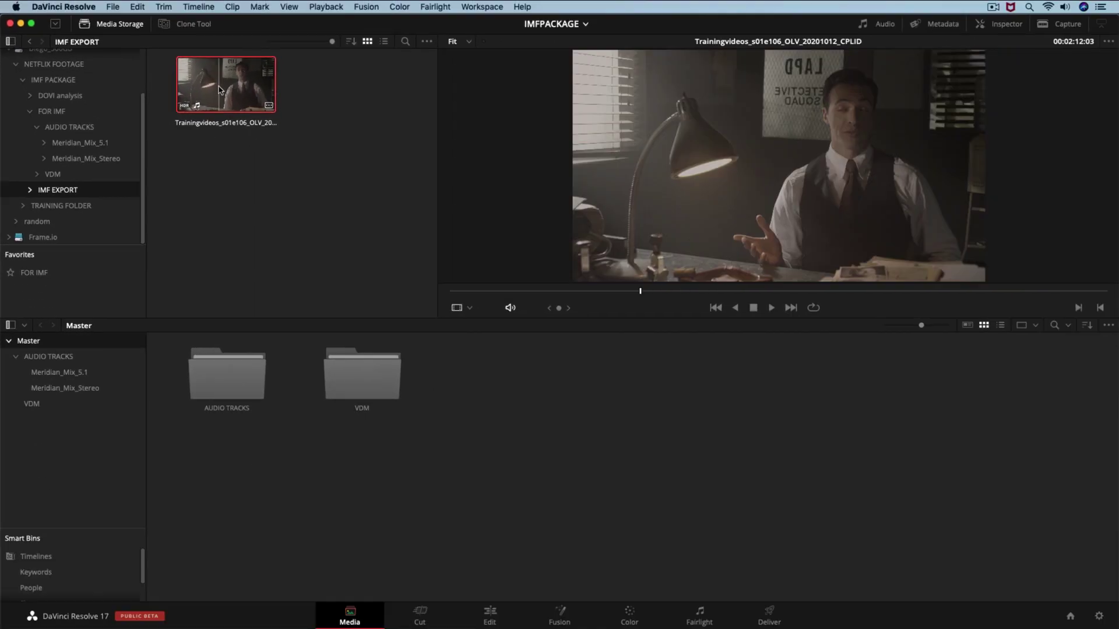
pyautogui.moveTo(220, 89); pyautogui.dragTo(497, 387)
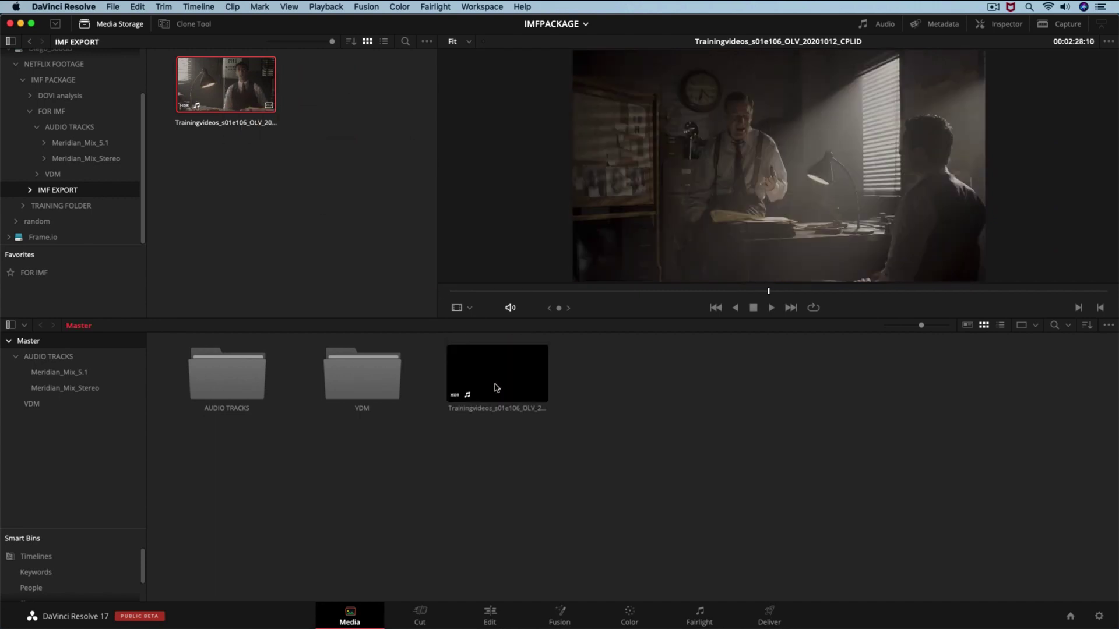
pyautogui.moveTo(560, 308); pyautogui.dragTo(580, 300)
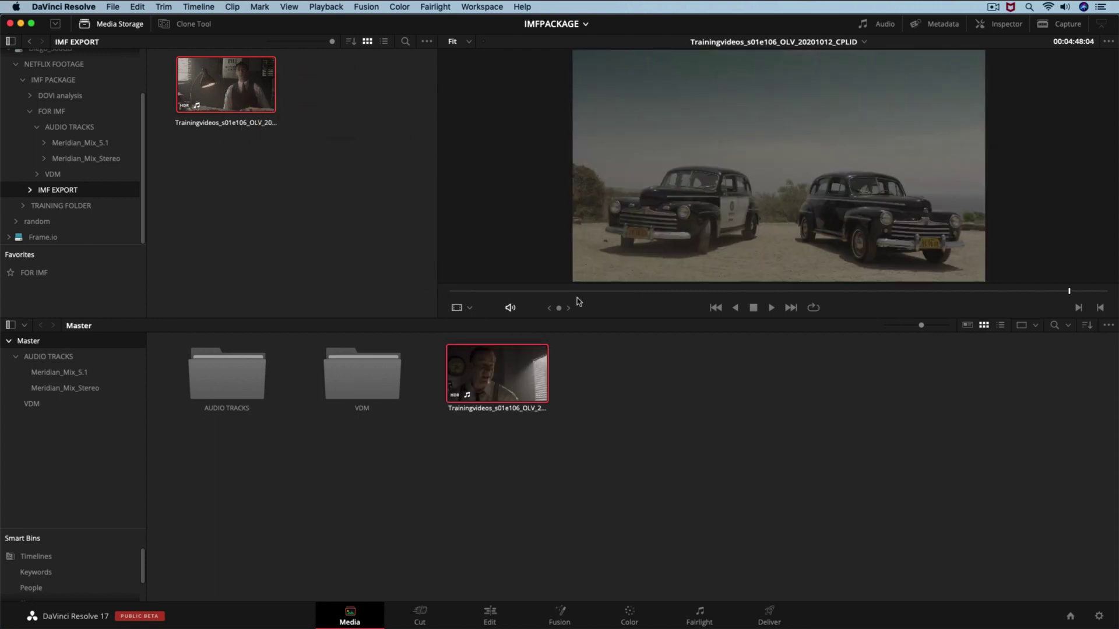
pyautogui.click(959, 27)
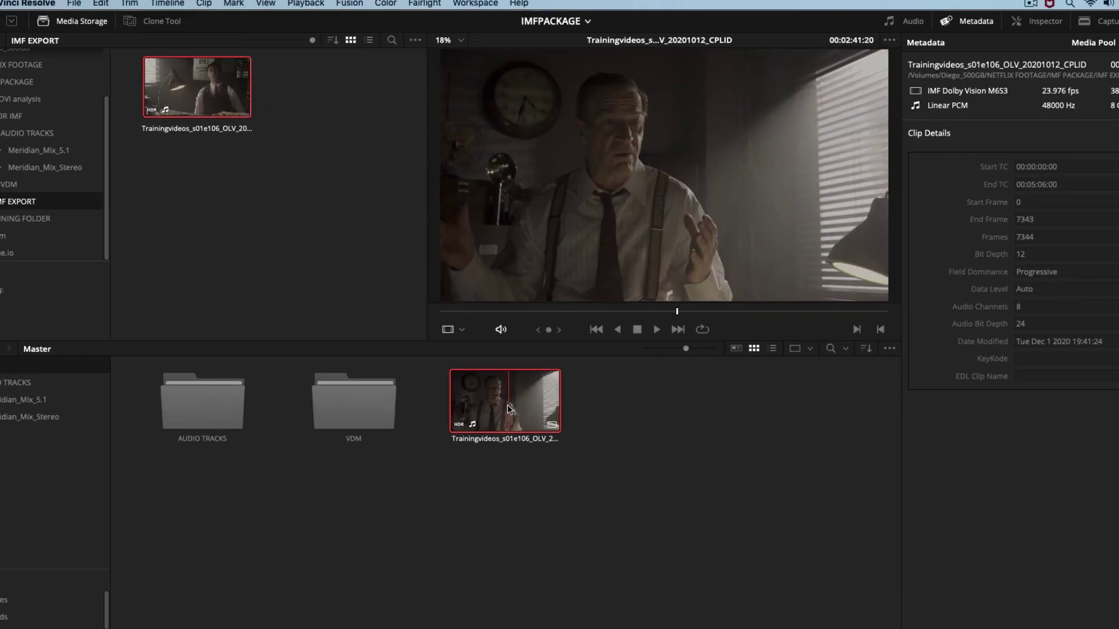
# Create a timeline named QC from the imported IMF clip's composition playlist, importing the Dolby Vision project settings
pyautogui.rightClick(507, 408)
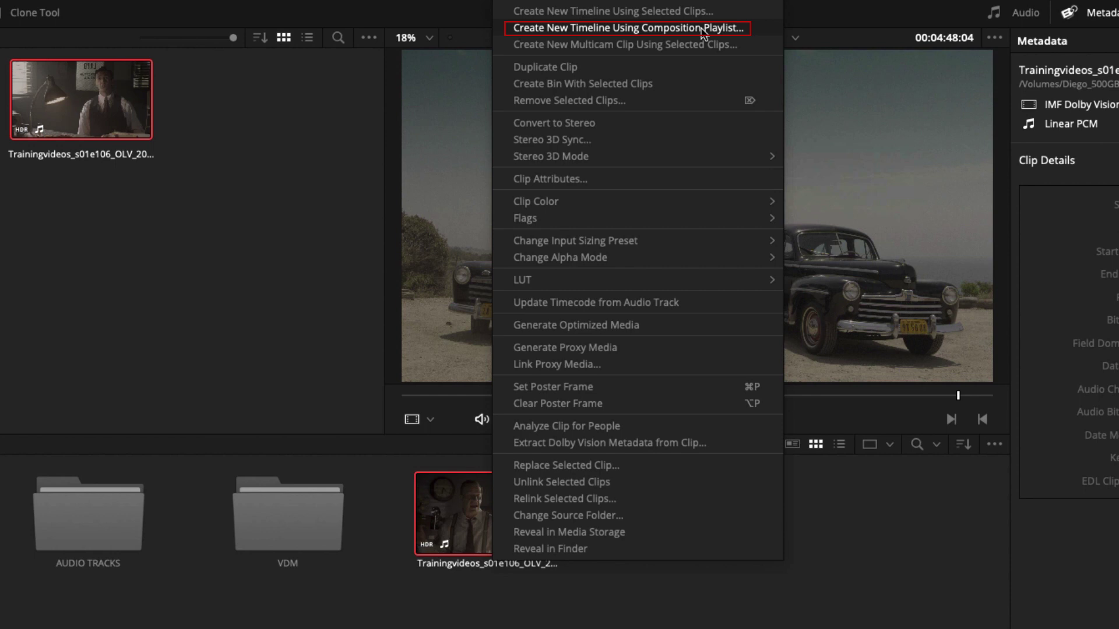
pyautogui.click(702, 29)
pyautogui.write('QC TO REV')
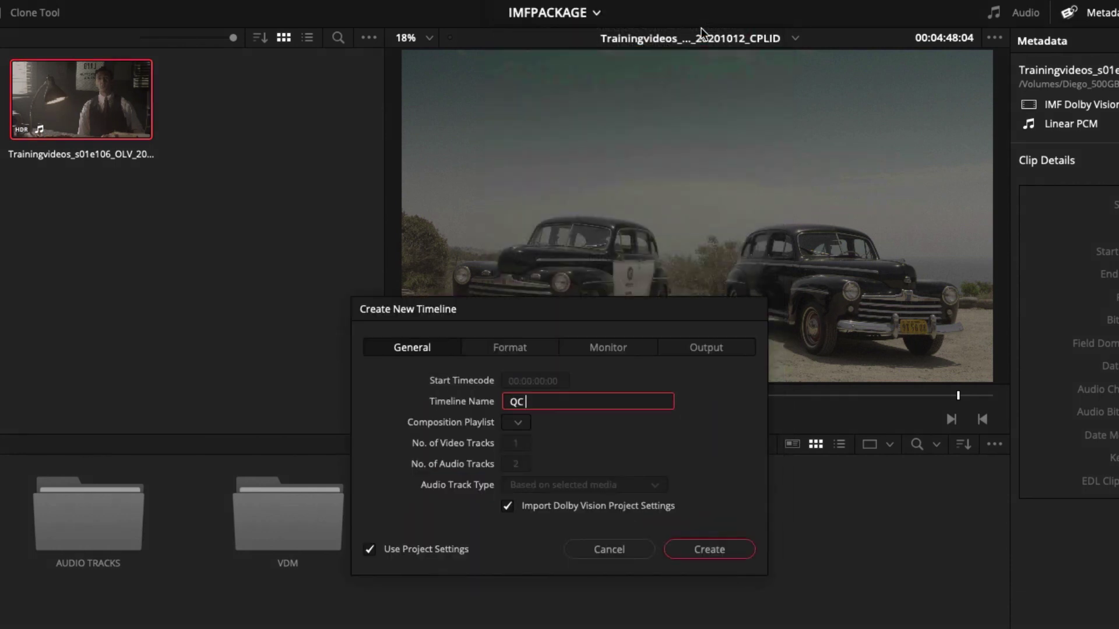
pyautogui.write('IEW')
pyautogui.press('Return')
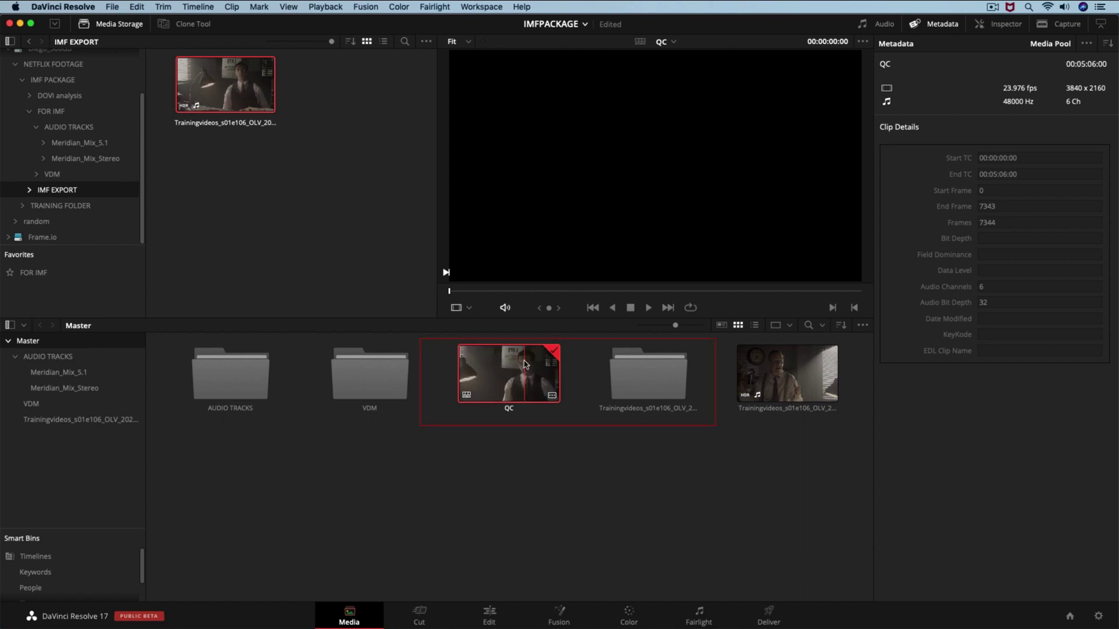
# Preview the QC timeline and examine the metadata of the video and both audio files in the IMF package's bin
pyautogui.click(550, 292)
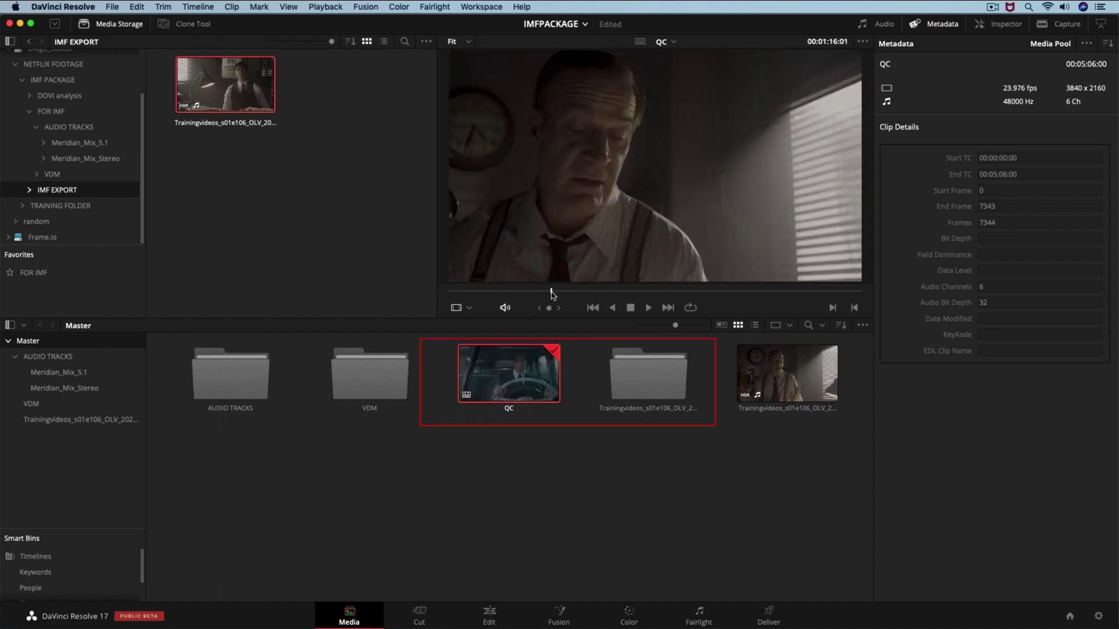
pyautogui.click(653, 393)
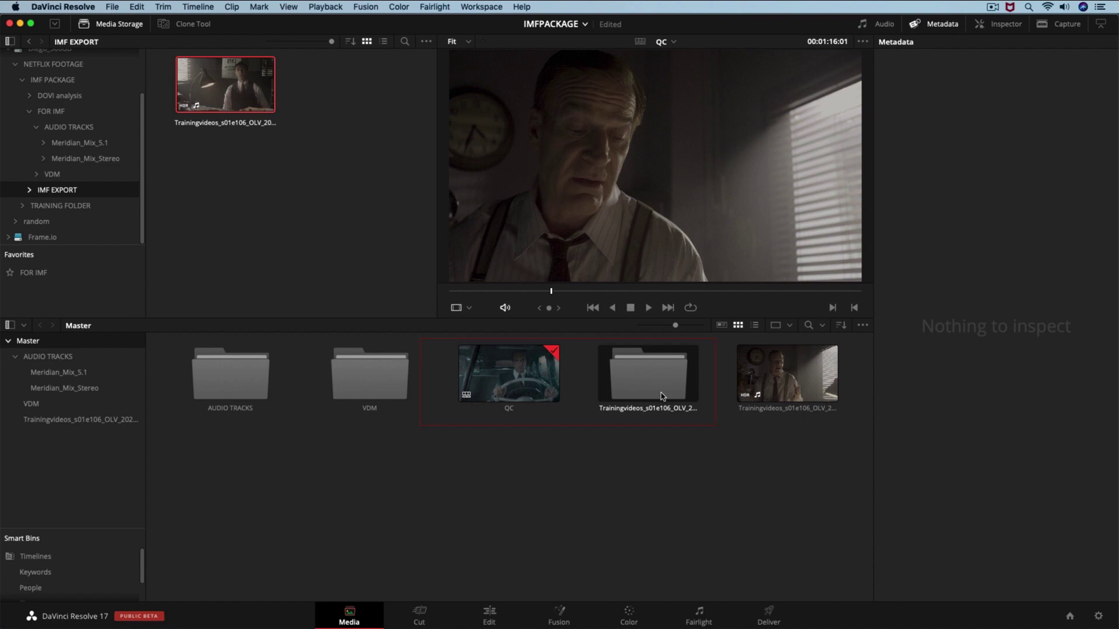
pyautogui.click(119, 426)
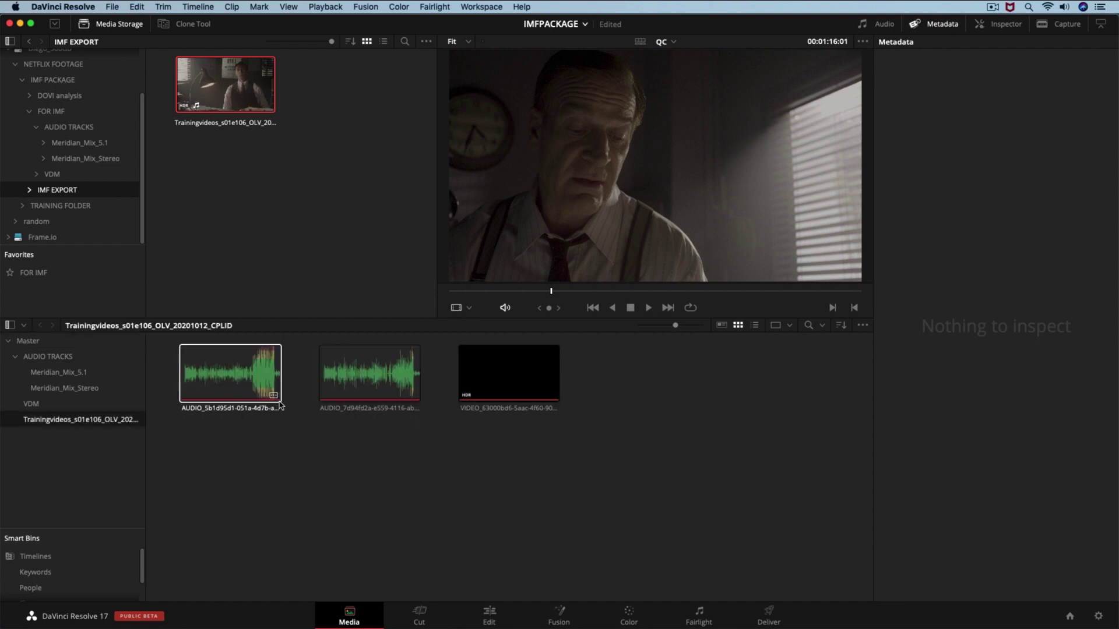
pyautogui.click(506, 376)
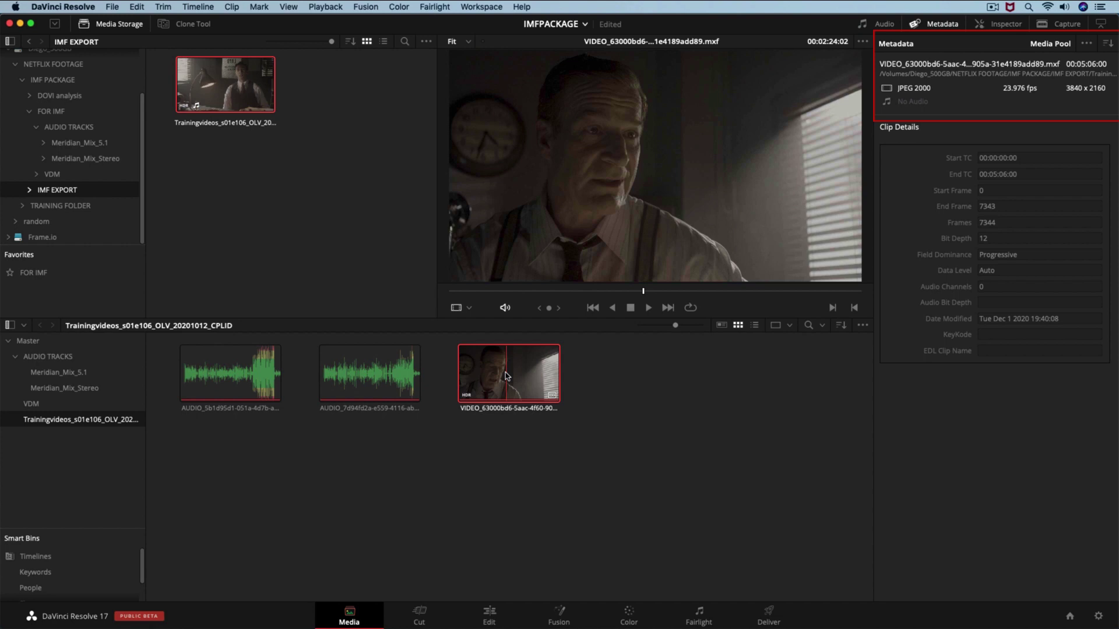
pyautogui.click(367, 384)
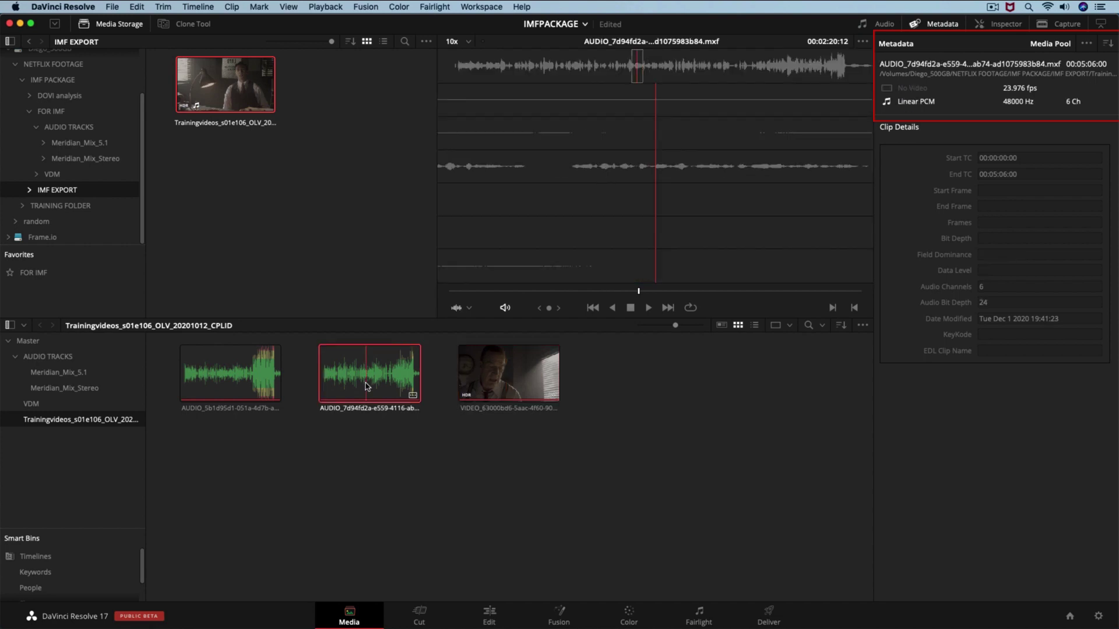
pyautogui.click(226, 387)
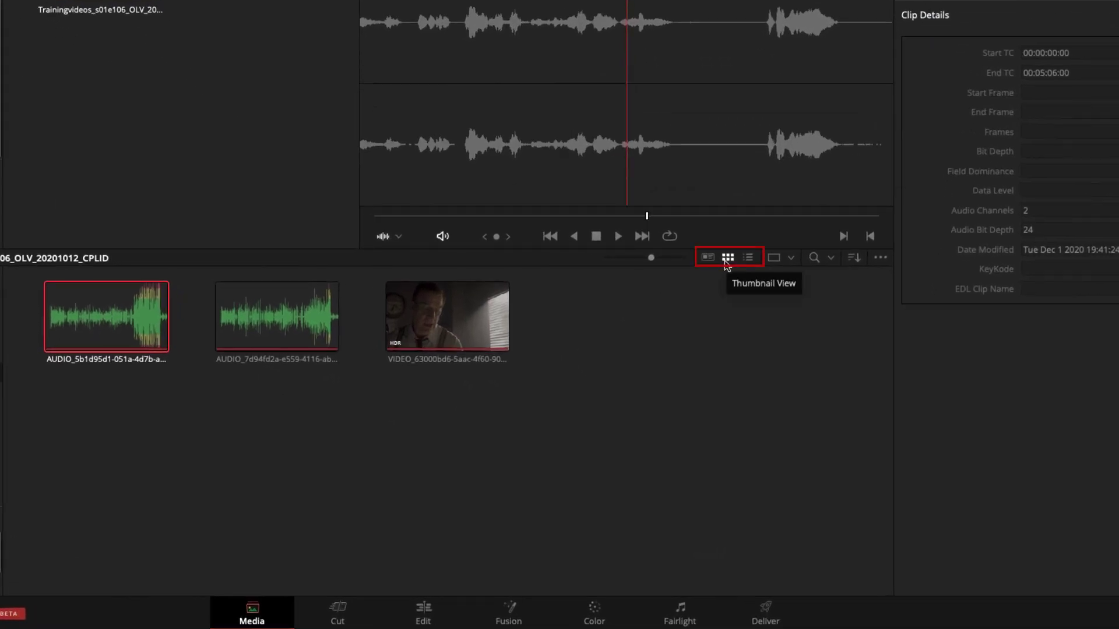
# Show the bin as a list and hide its Comments, Date Added, Description and Field Dominance columns
pyautogui.click(748, 258)
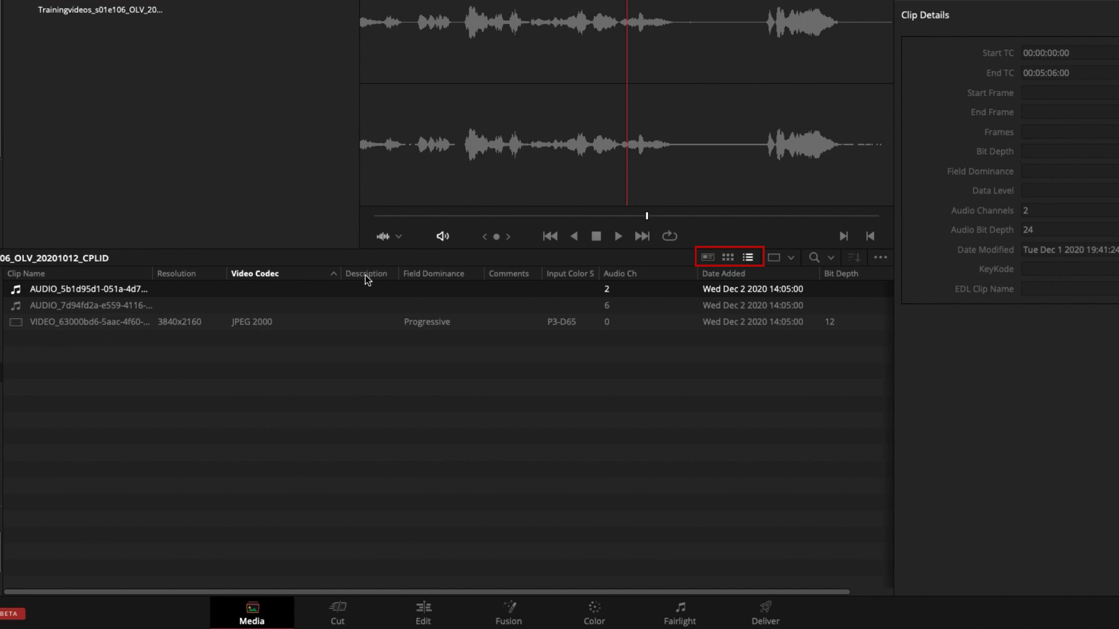
pyautogui.rightClick(461, 277)
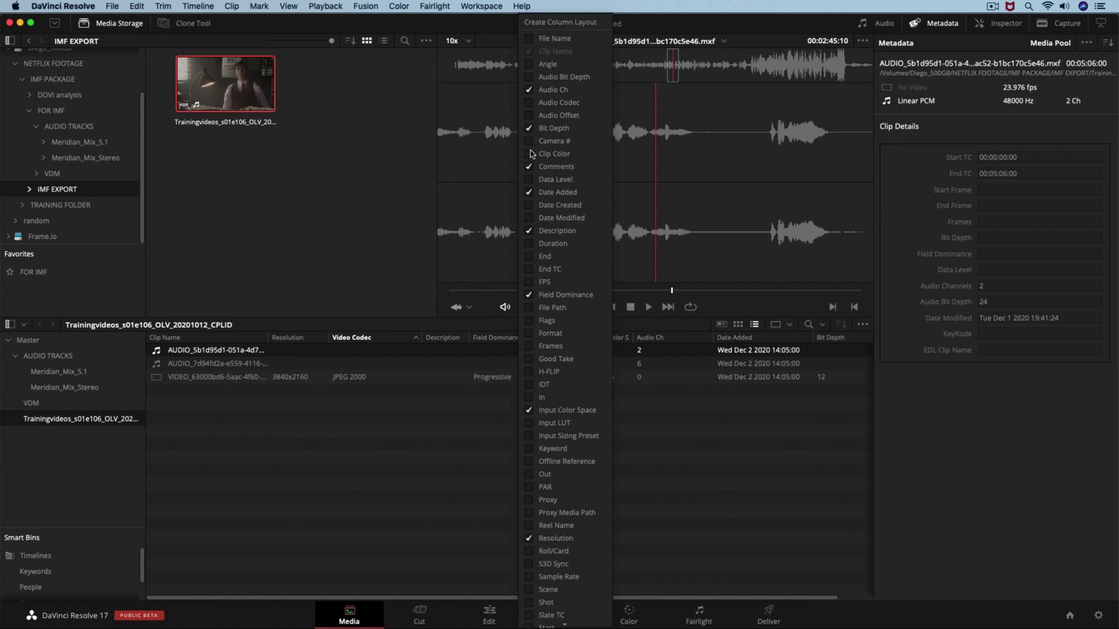
pyautogui.click(528, 168)
pyautogui.click(529, 194)
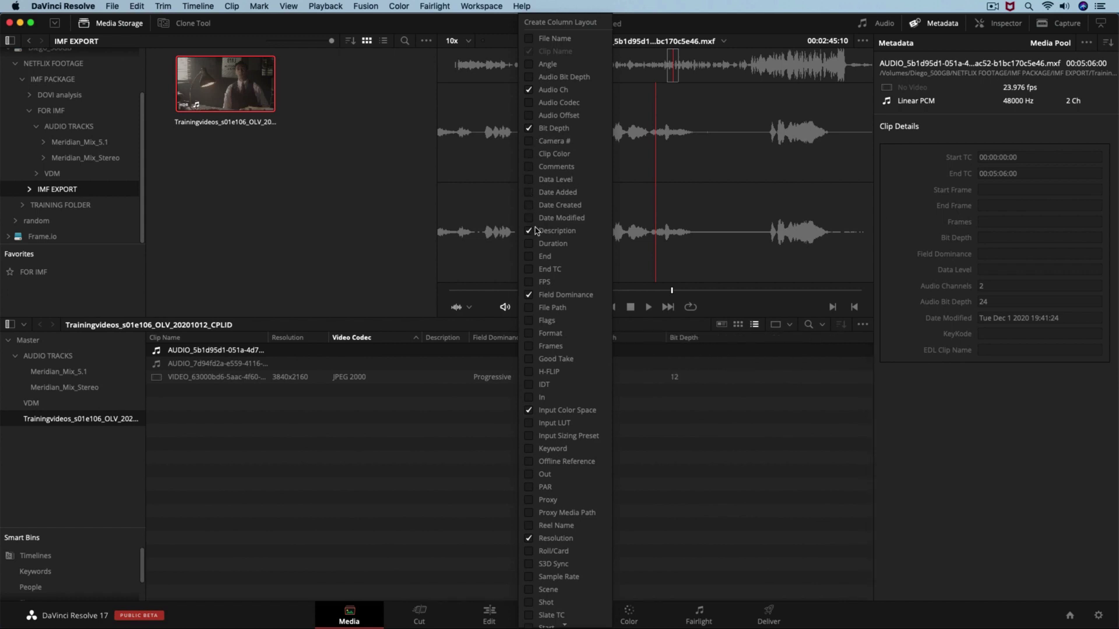
pyautogui.click(529, 231)
pyautogui.click(529, 295)
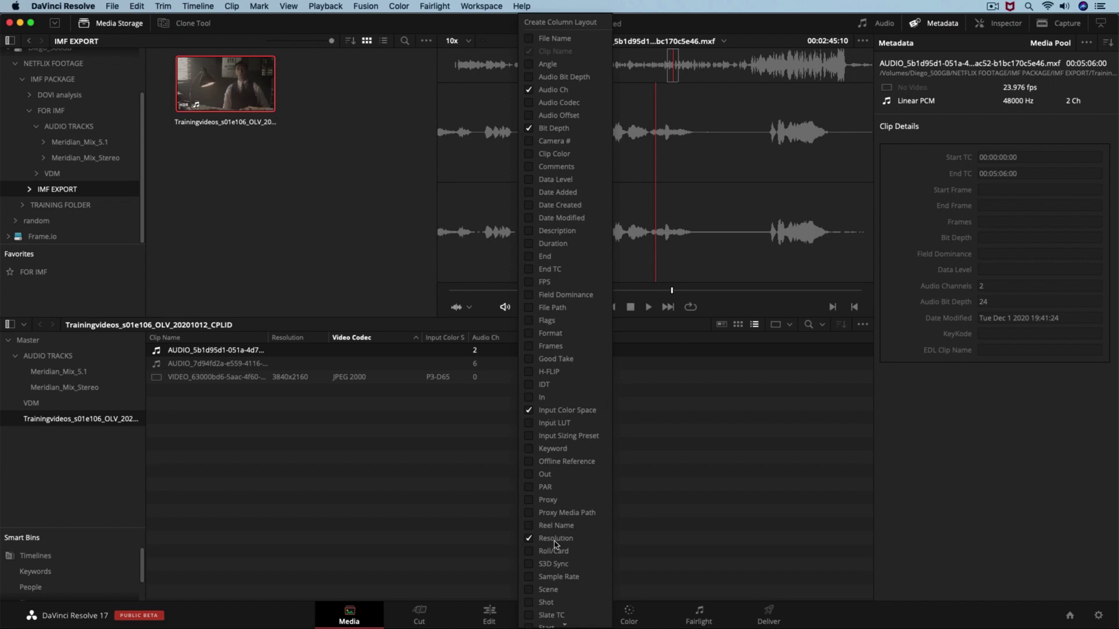
# Look through the remaining column options and save the current columns as a layout named QC
pyautogui.moveTo(559, 624)
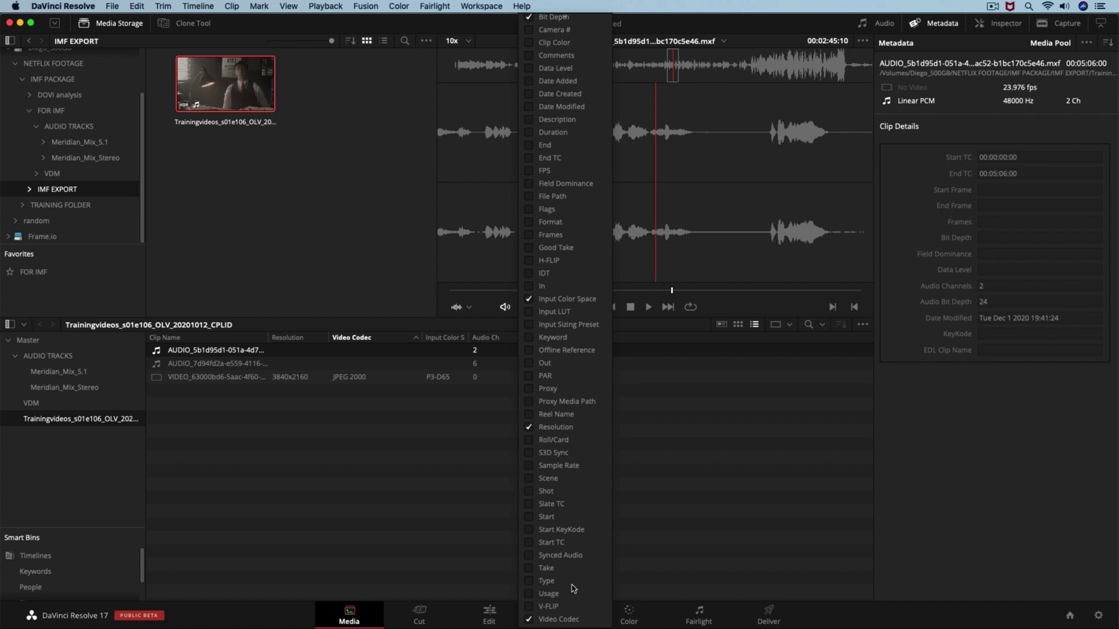
pyautogui.scroll(5, 576, 280)
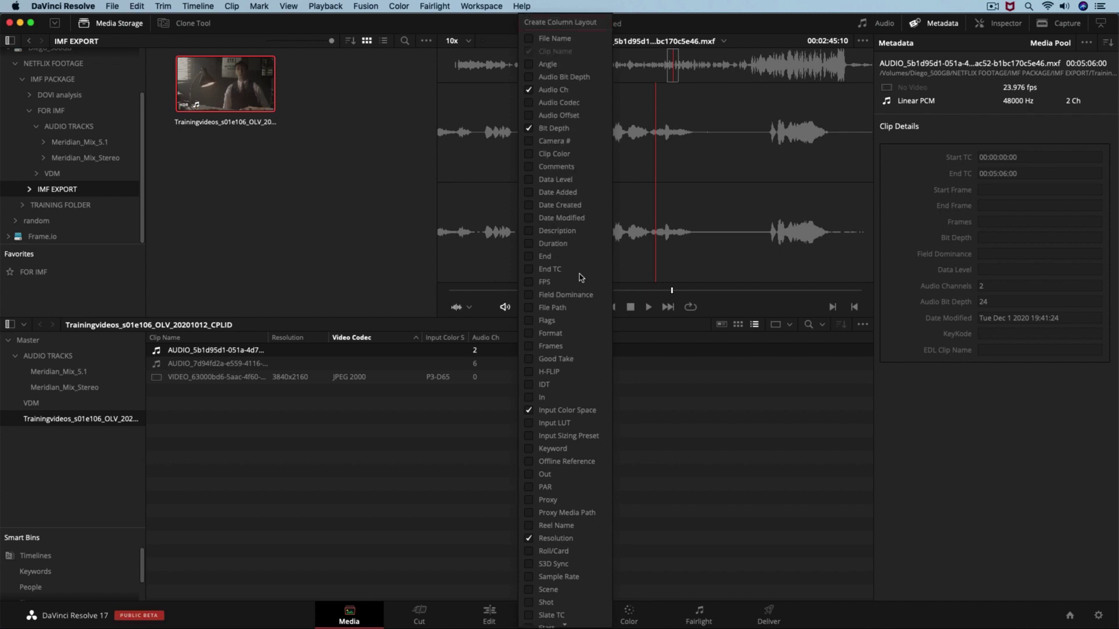
pyautogui.click(597, 23)
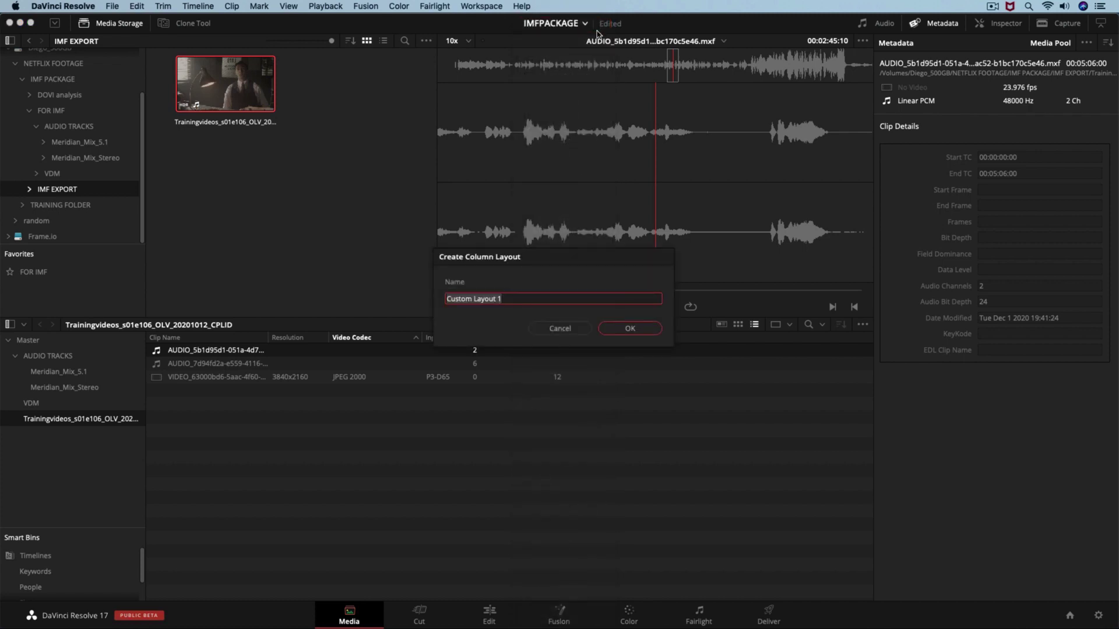
pyautogui.write('QC')
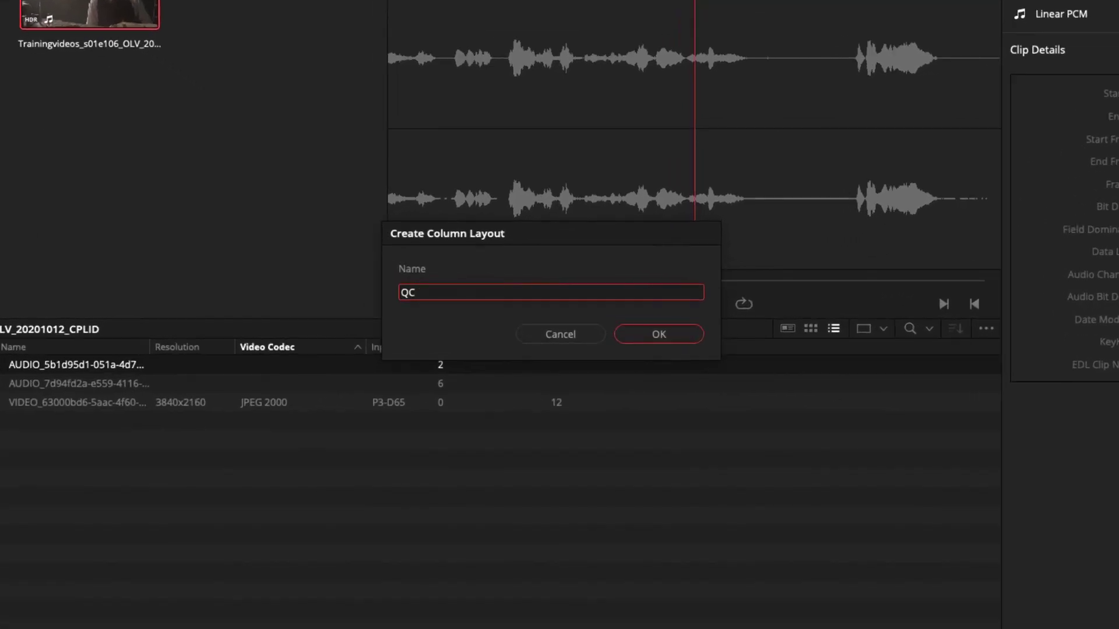
pyautogui.click(659, 334)
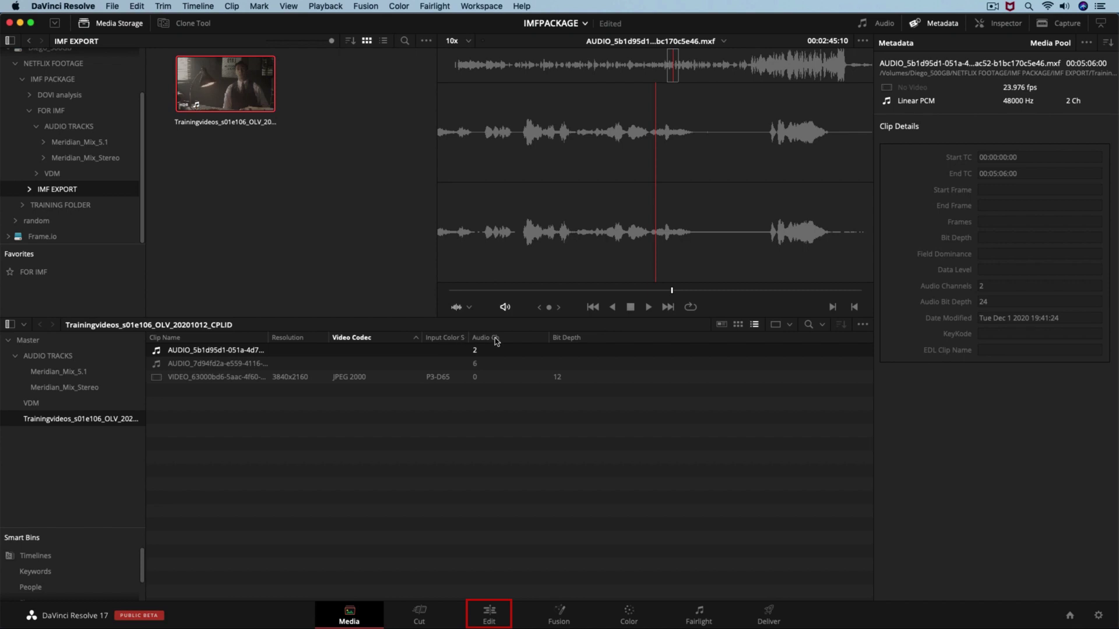
# Go to the Edit page and play the QC timeline near its start and middle to check picture and audio levels
pyautogui.click(501, 611)
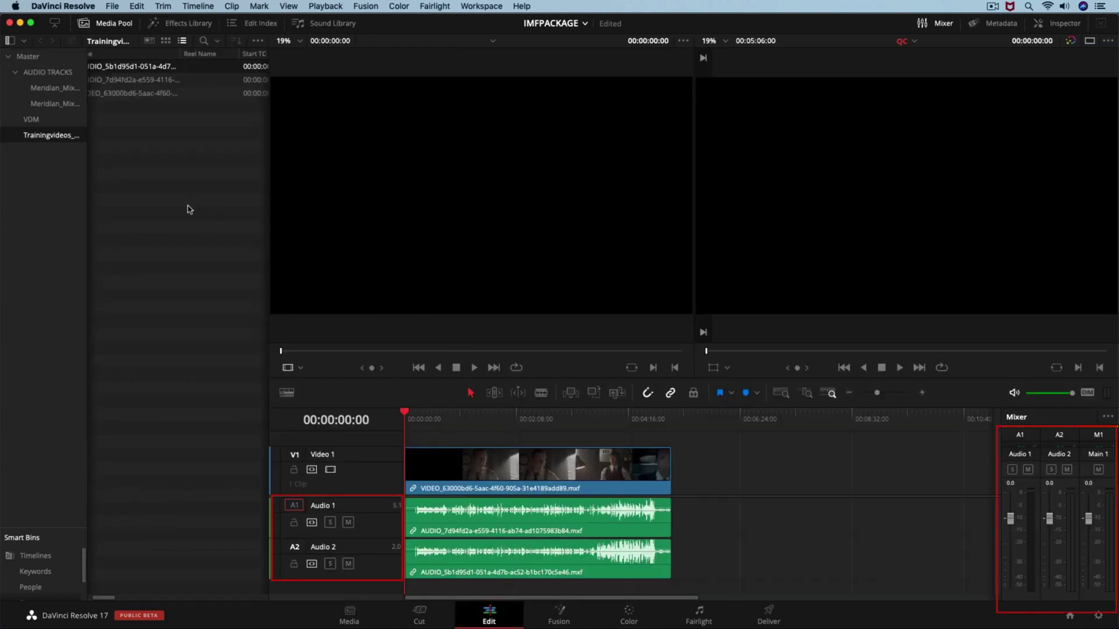
pyautogui.click(542, 422)
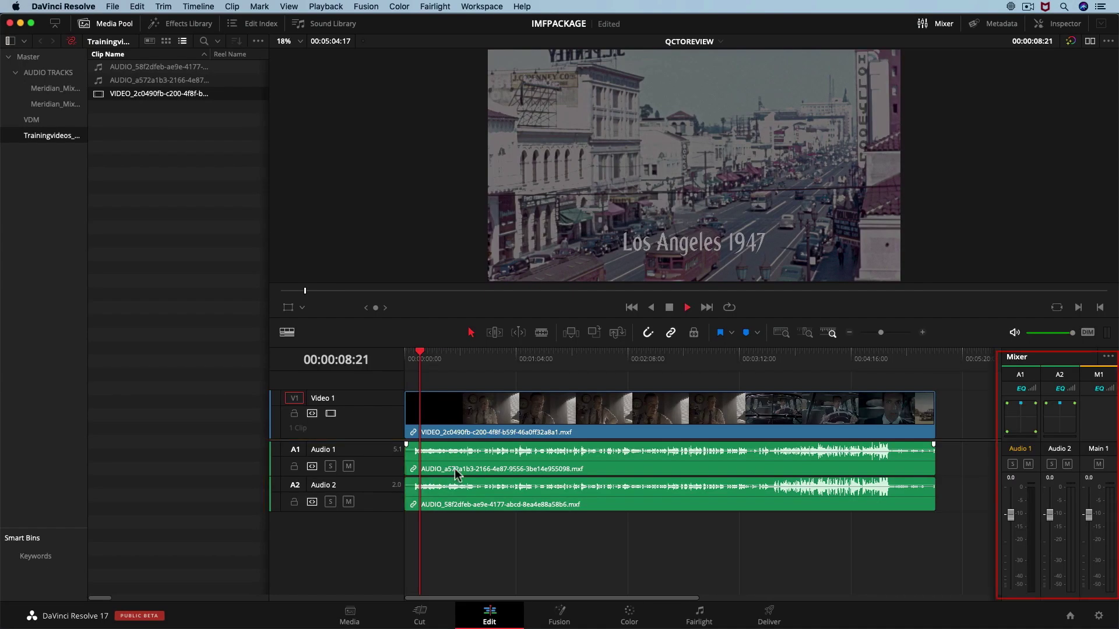
pyautogui.press('space')
pyautogui.press('space')
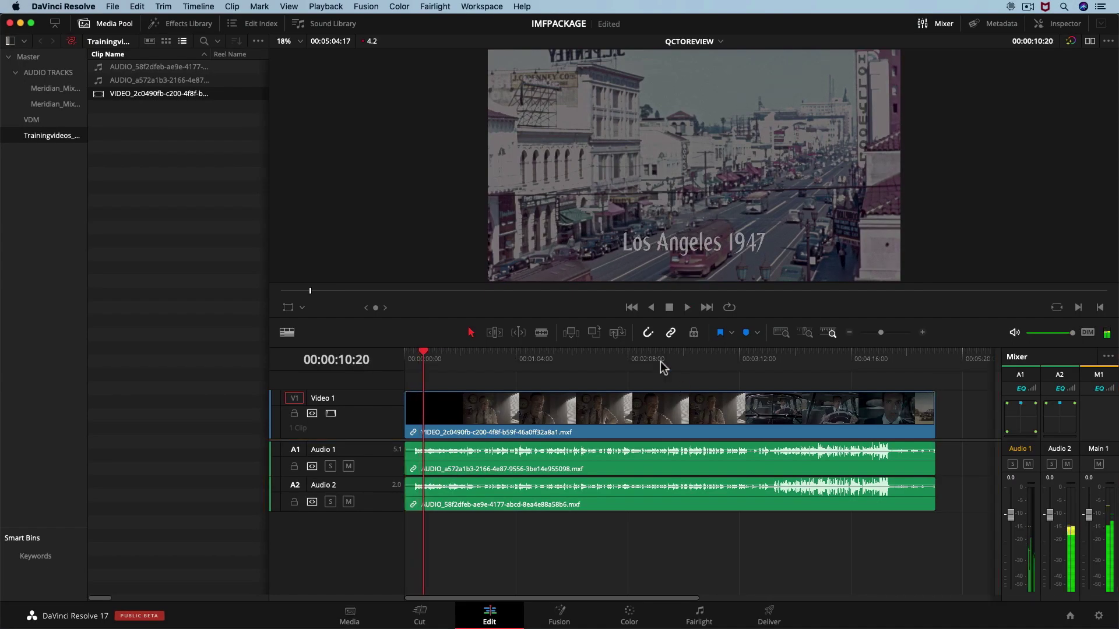
pyautogui.click(651, 355)
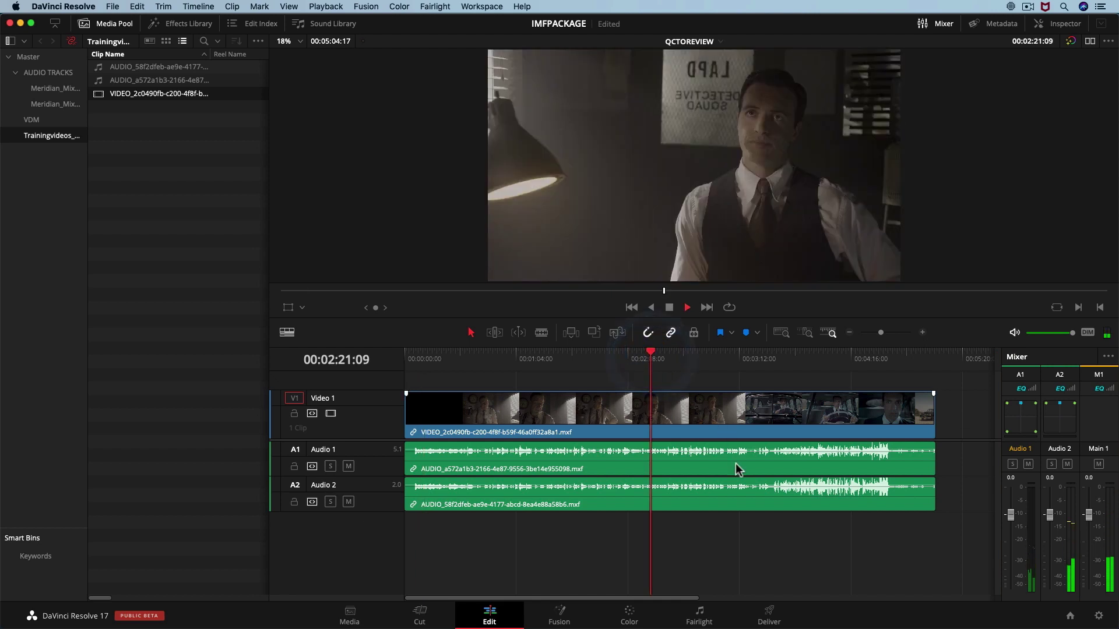
pyautogui.press('space')
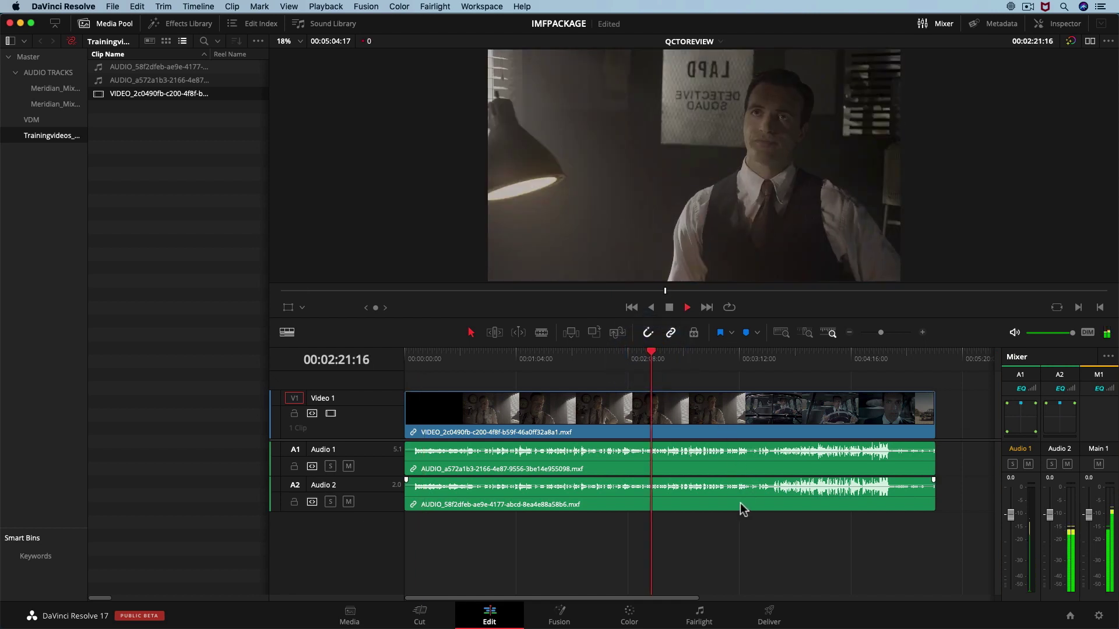
# Play the QC timeline near its end, around 00:04:30, to check picture and audio levels, and stop playback
pyautogui.press('space')
pyautogui.click(876, 357)
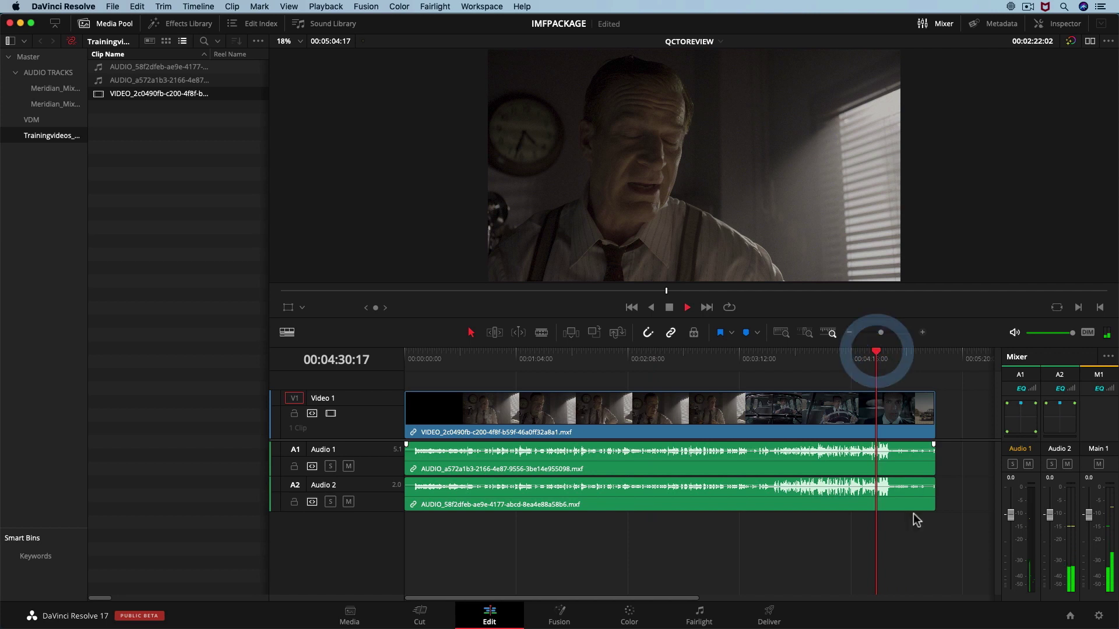
pyautogui.press('space')
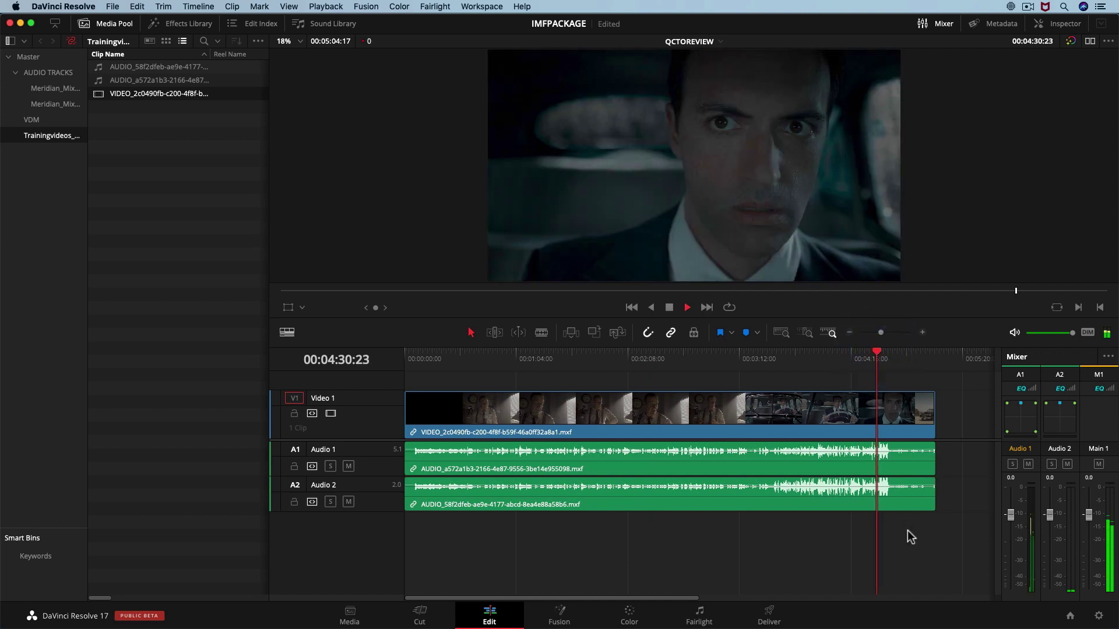
pyautogui.press('space')
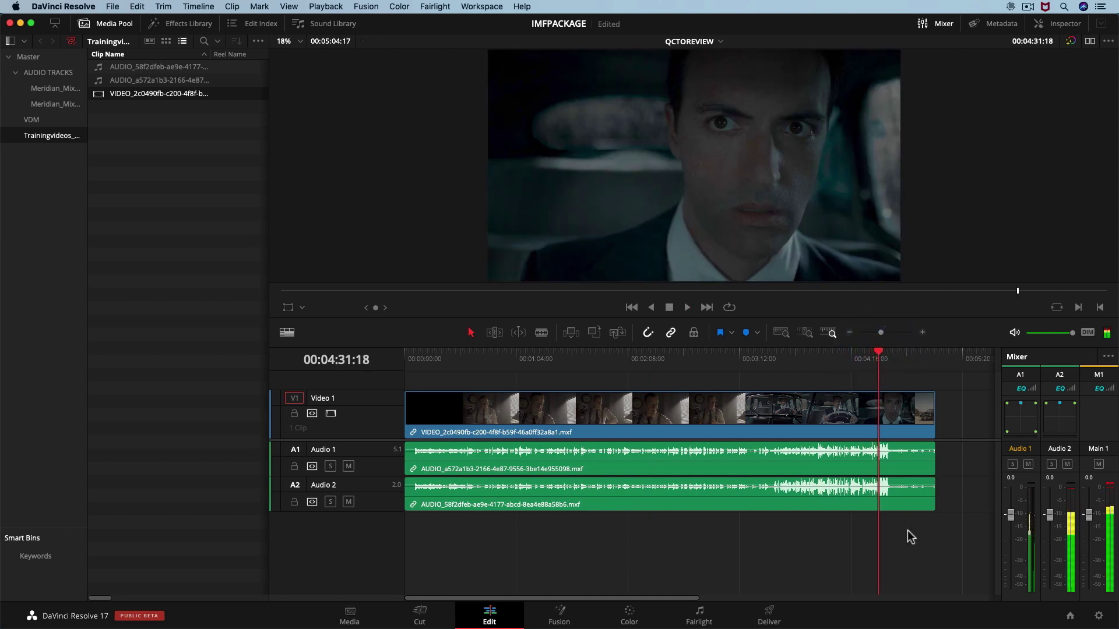
# Switch to Finder and look over the video and both audio MXF files in the Trainingvideos_s01e106_OLV_20201012_CPLID package folder
pyautogui.press('super+Tab')
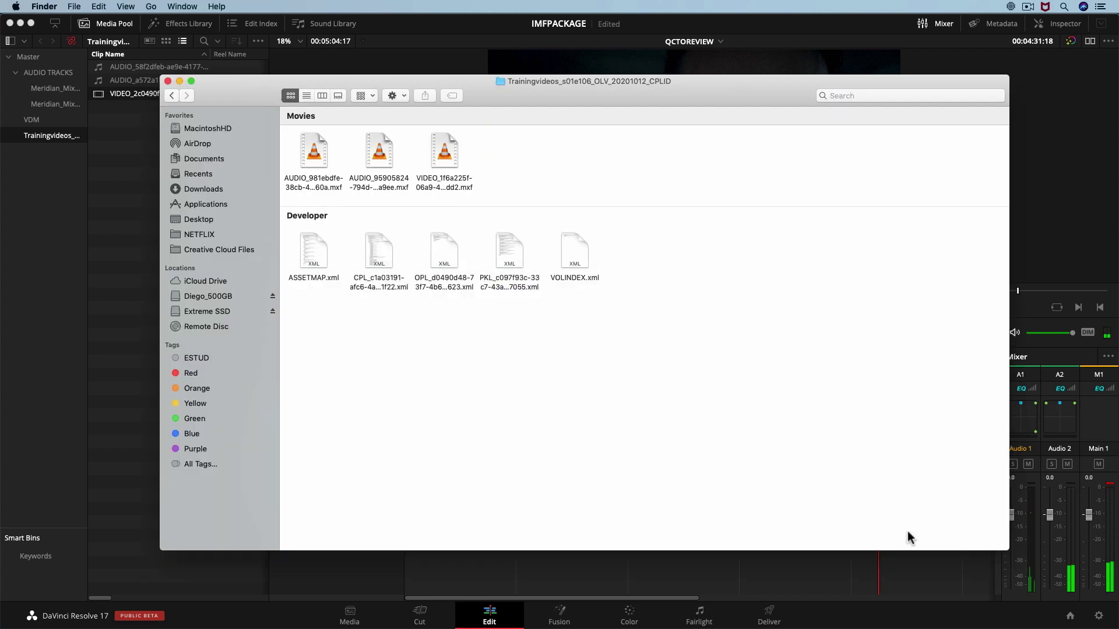
pyautogui.click(443, 153)
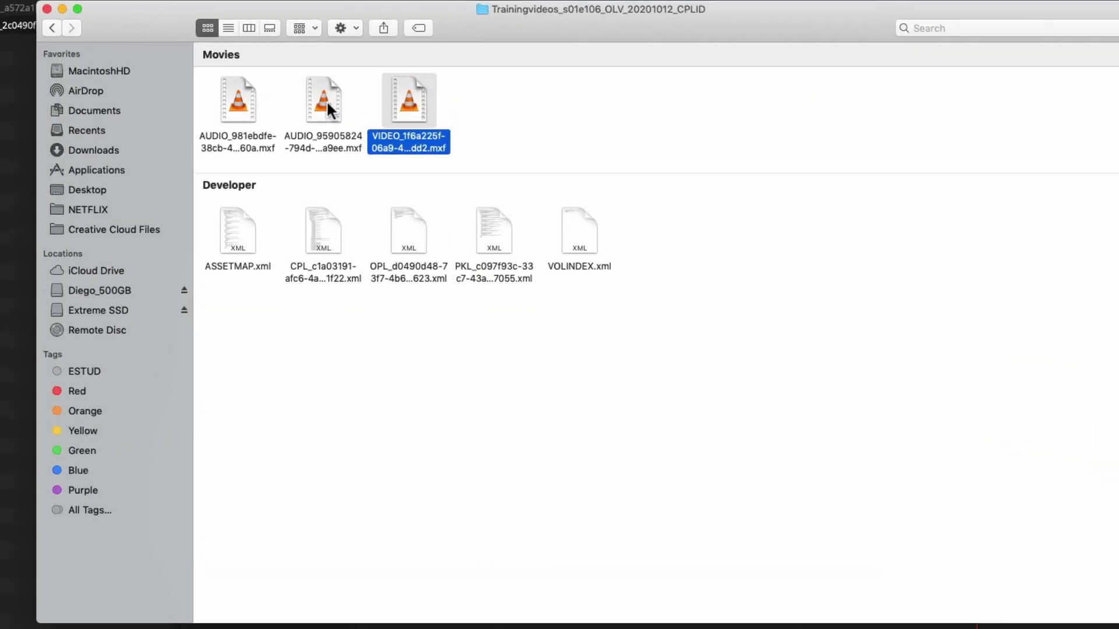
pyautogui.click(379, 152)
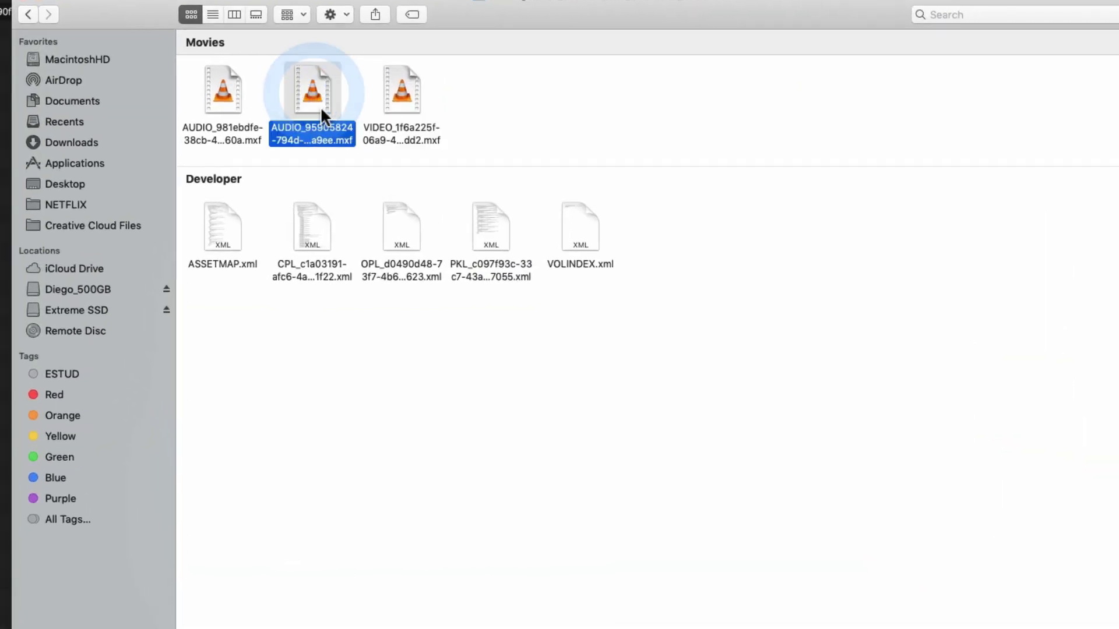
pyautogui.click(225, 100)
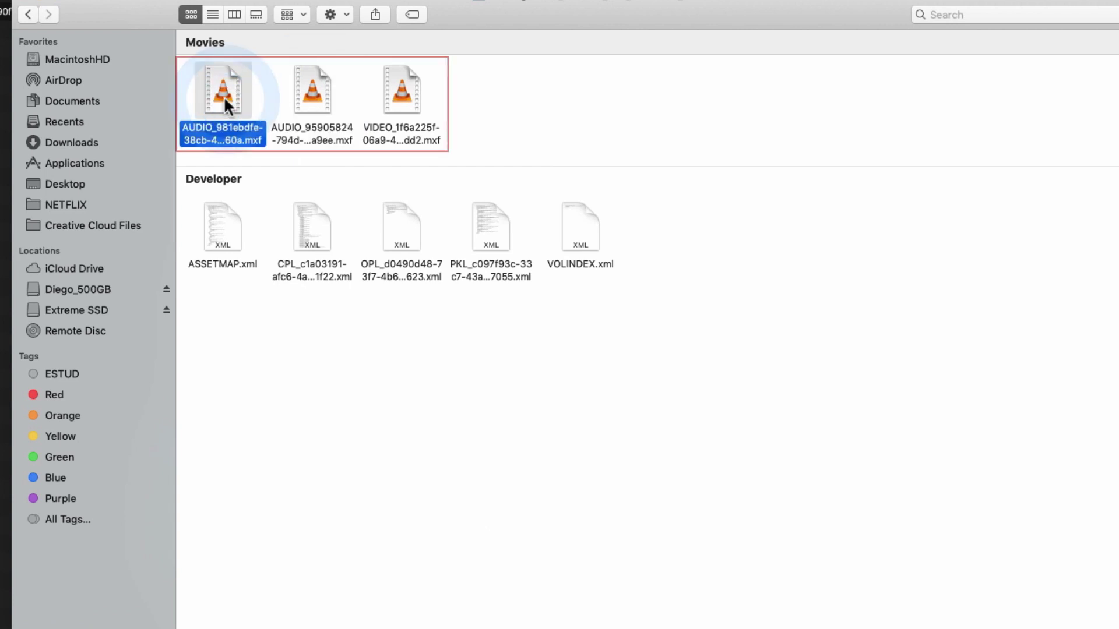